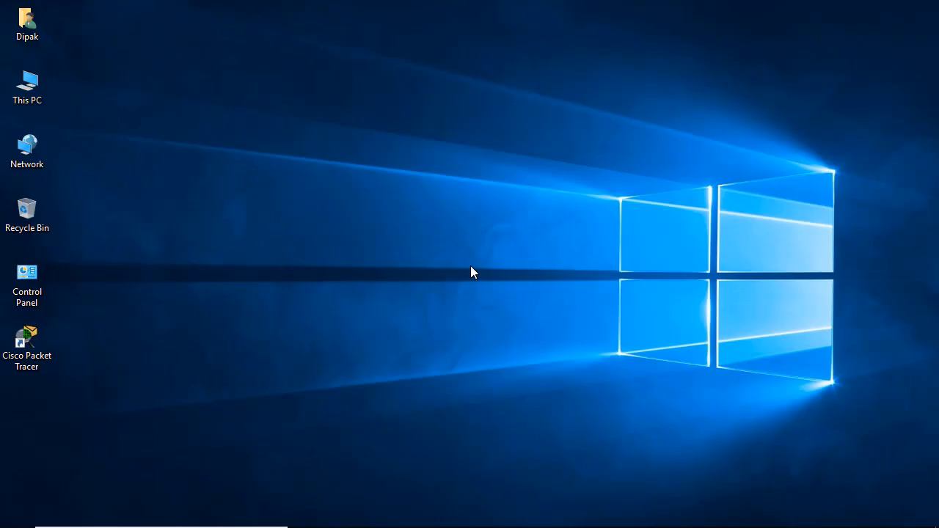
Launch Cisco Packet Tracer and place two 2811 routers side by side in the logical workspace.
{"action": "double_click", "coordinate": [19, 358]}
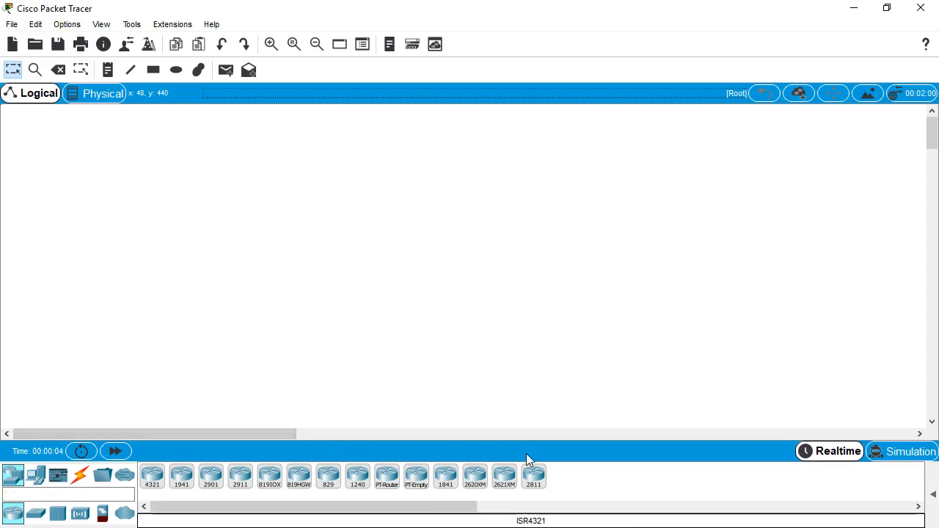
{"action": "left_click", "coordinate": [534, 478]}
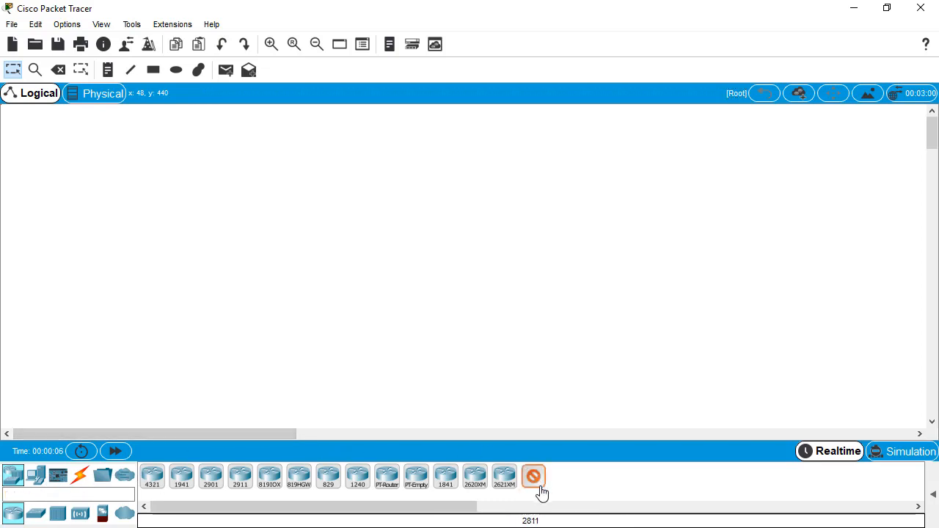
{"action": "left_click", "coordinate": [195, 144]}
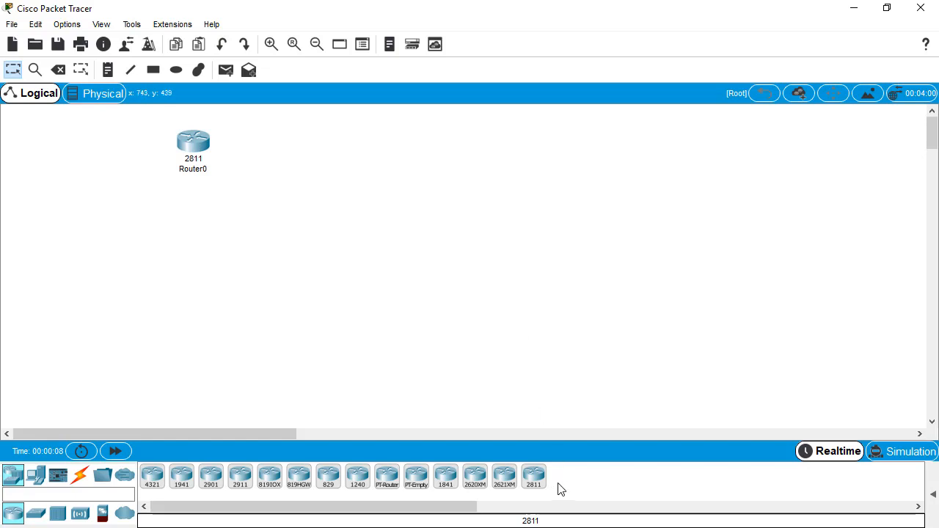
{"action": "left_click", "coordinate": [535, 479]}
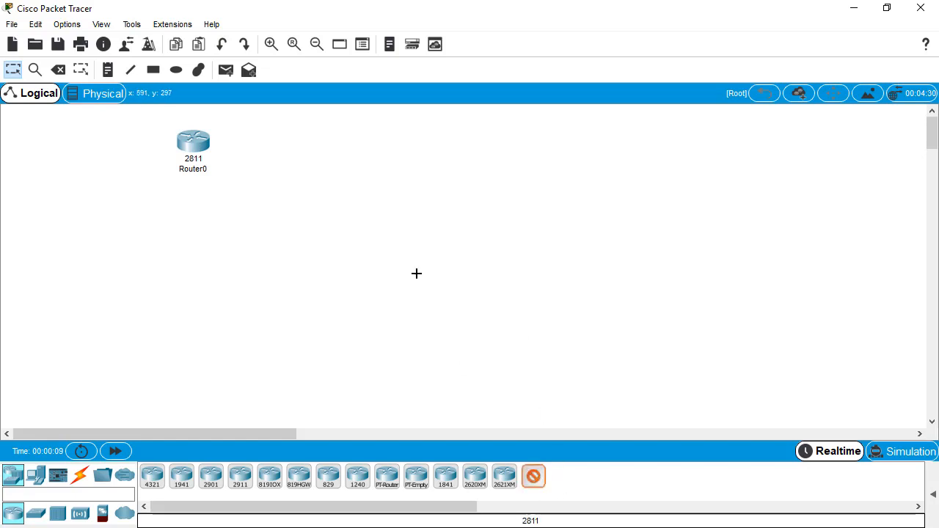
{"action": "left_click", "coordinate": [377, 147]}
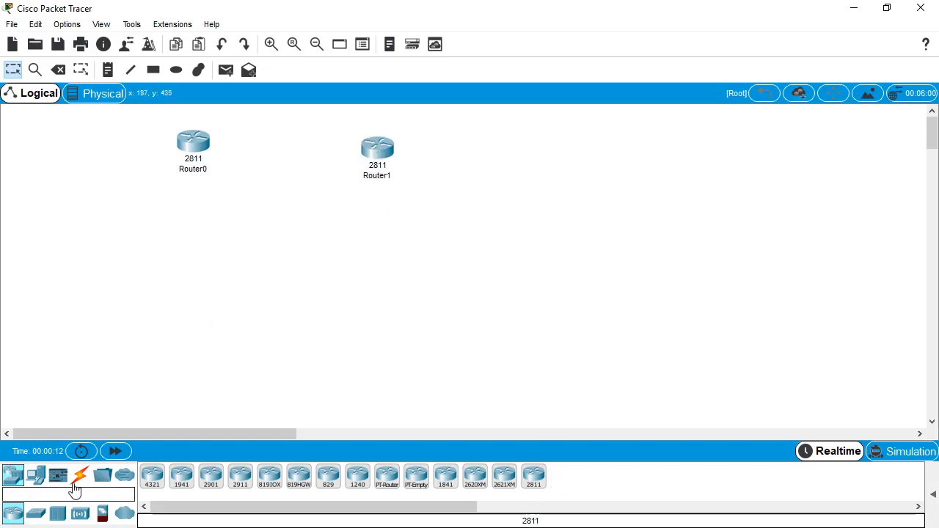
Show the available connection cable types, and select and release the Serial DCE cable.
{"action": "left_click", "coordinate": [80, 476]}
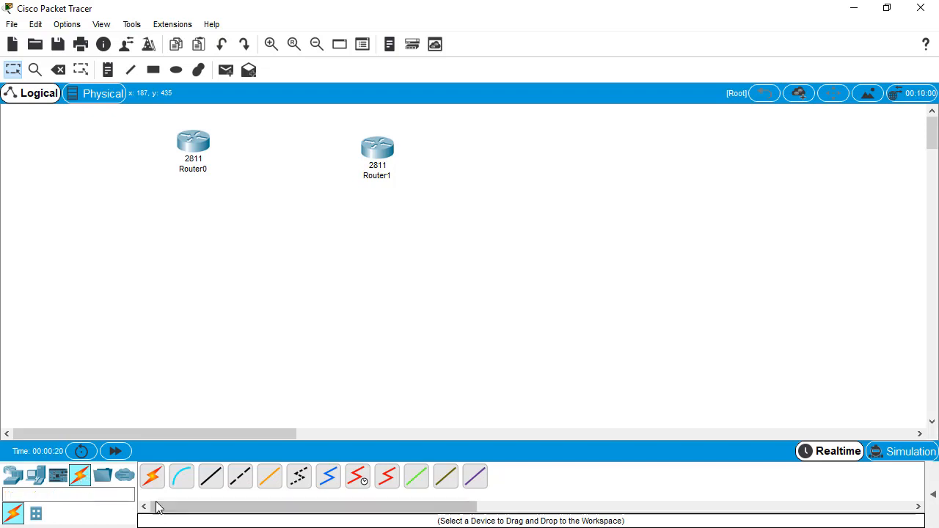
{"action": "left_click", "coordinate": [359, 478]}
{"action": "left_click", "coordinate": [357, 477]}
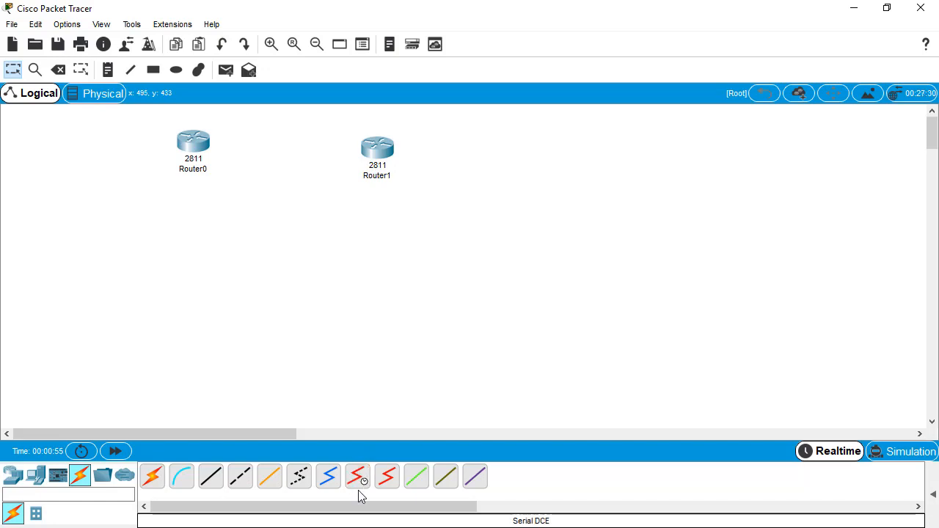
Power off Router0 and install a WIC-1T serial module in its lower-right interface card slot.
{"action": "left_click", "coordinate": [191, 143]}
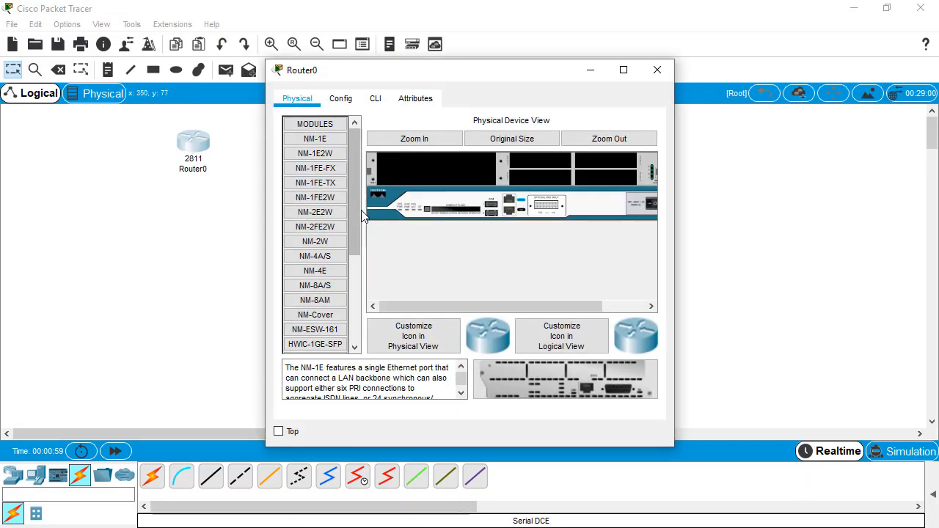
{"action": "left_click_drag", "start_coordinate": [356, 210], "coordinate": [355, 322]}
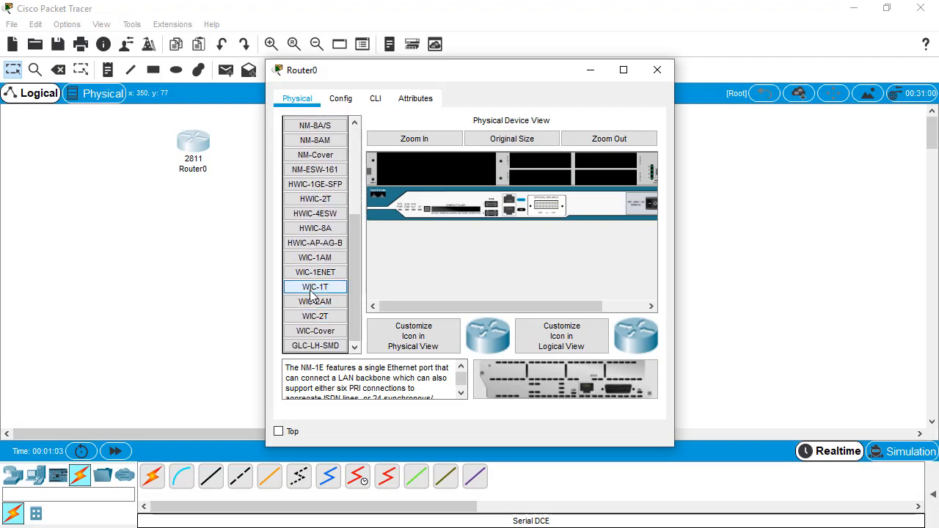
{"action": "left_click_drag", "start_coordinate": [306, 291], "coordinate": [595, 186]}
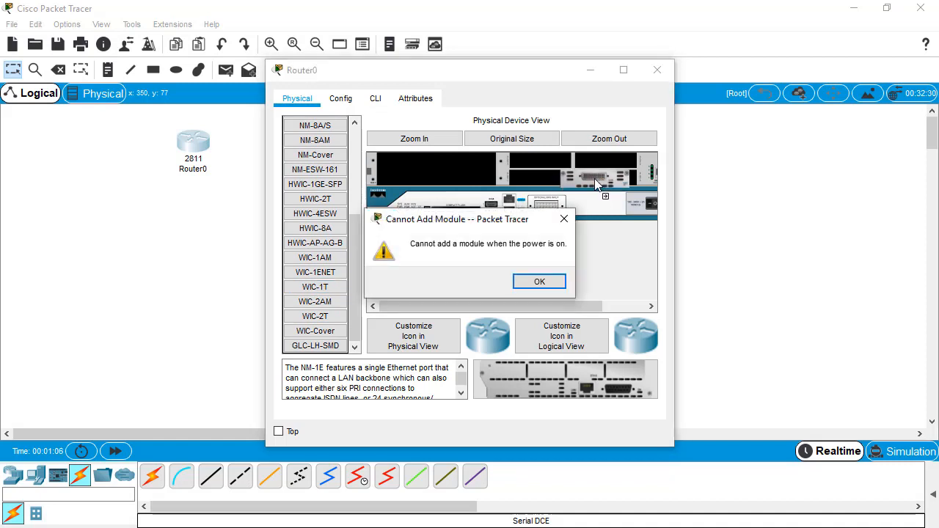
{"action": "left_click", "coordinate": [539, 281]}
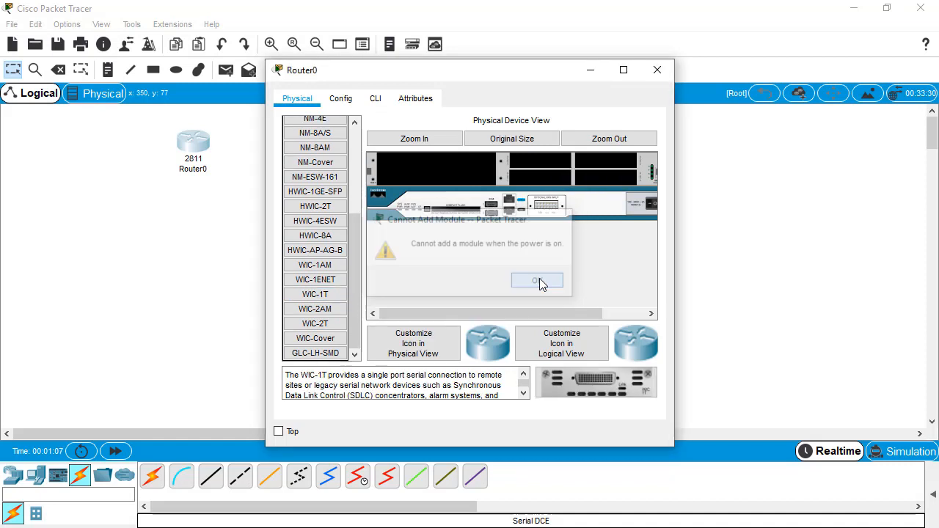
{"action": "left_click", "coordinate": [649, 208]}
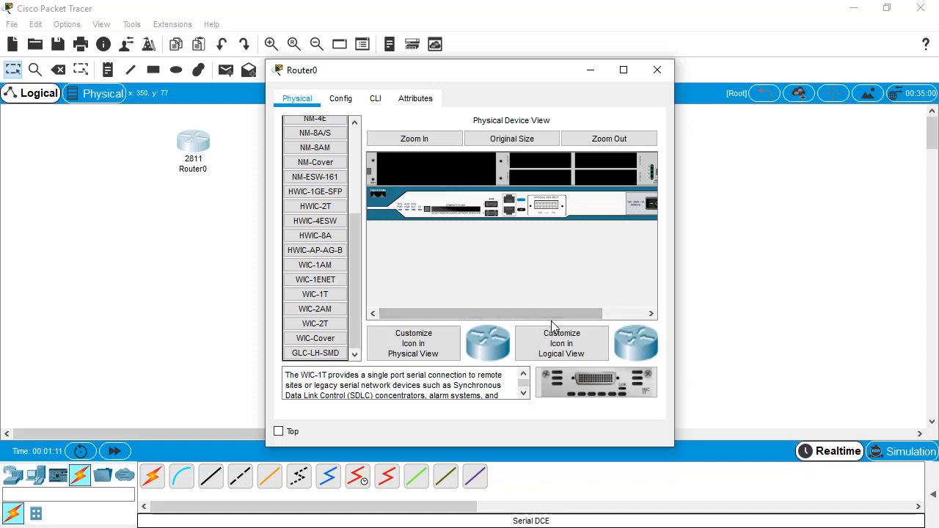
{"action": "left_click_drag", "start_coordinate": [565, 381], "coordinate": [602, 173]}
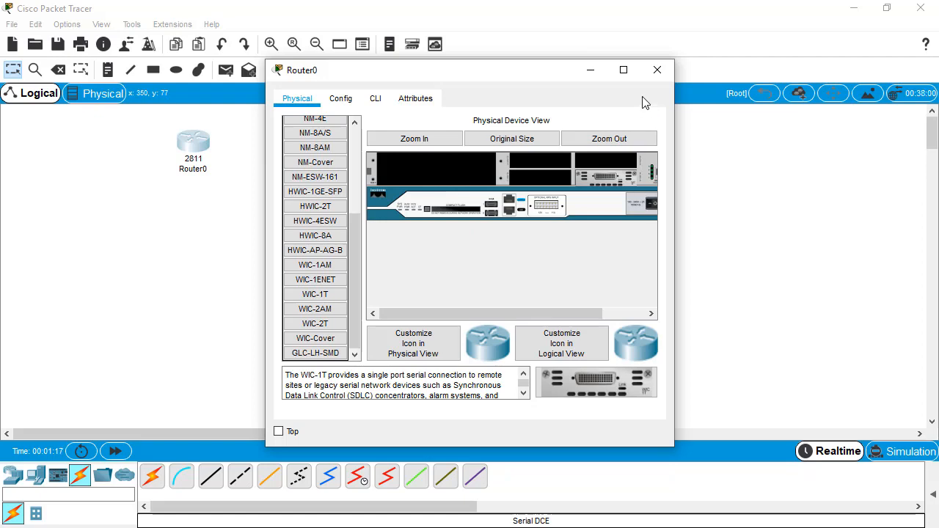
{"action": "left_click", "coordinate": [663, 68]}
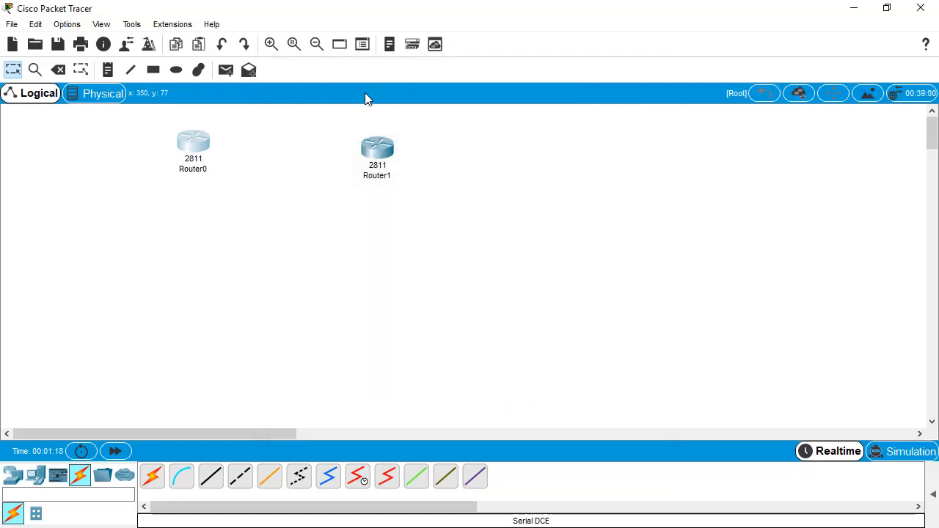
Install a WIC-1T serial module in Router1's lower-right interface card slot while its power is off.
{"action": "left_click", "coordinate": [377, 153]}
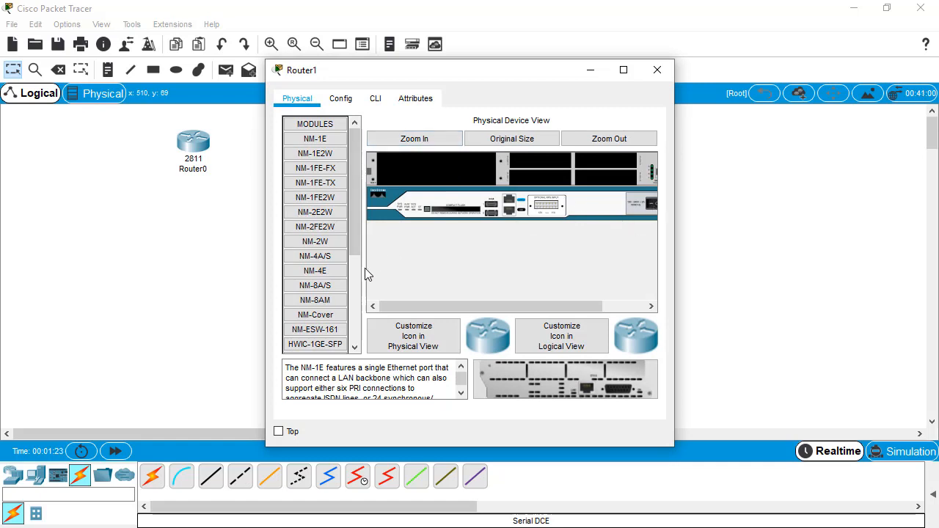
{"action": "left_click_drag", "start_coordinate": [357, 262], "coordinate": [359, 343]}
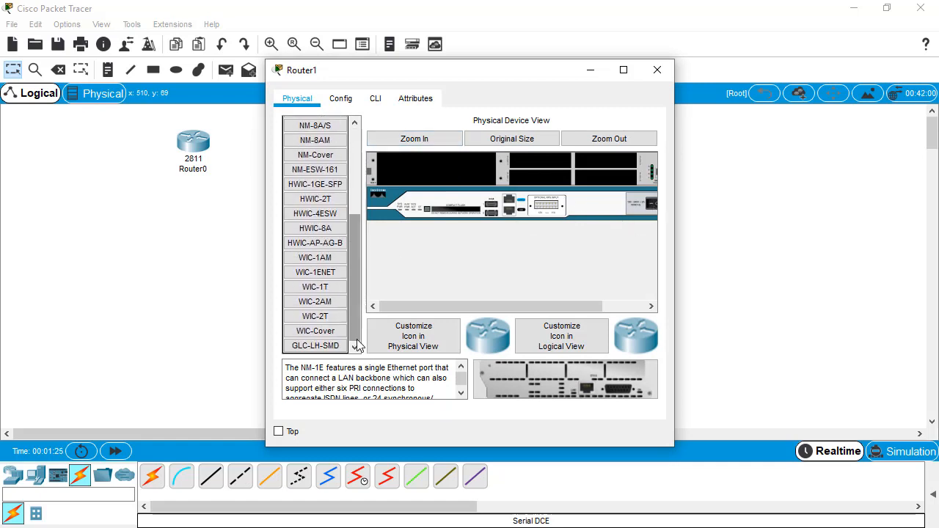
{"action": "left_click_drag", "start_coordinate": [315, 286], "coordinate": [602, 187]}
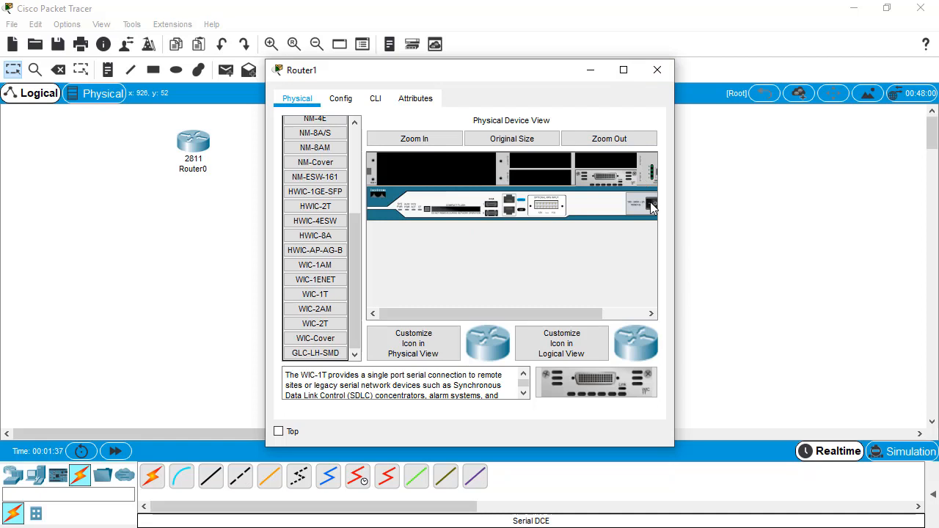
{"action": "left_click", "coordinate": [650, 76]}
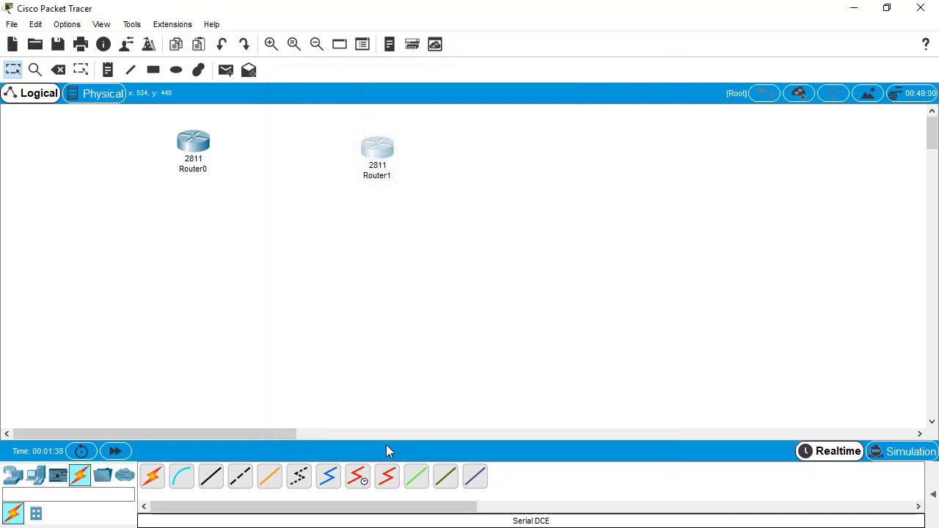
Link Serial0/0/0 of Router0 to Serial0/0/0 of Router1 with a Serial DCE cable and move Router0 farther from Router1.
{"action": "left_click", "coordinate": [358, 480]}
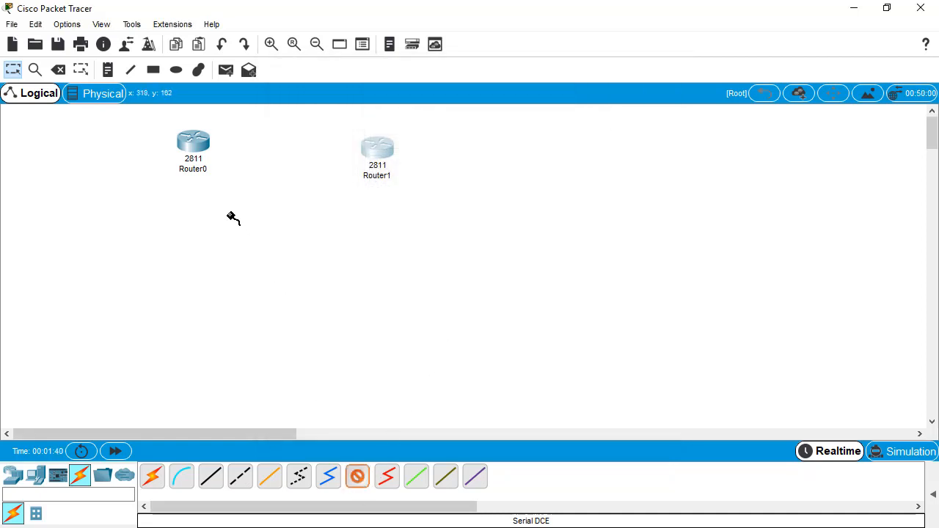
{"action": "left_click", "coordinate": [192, 150]}
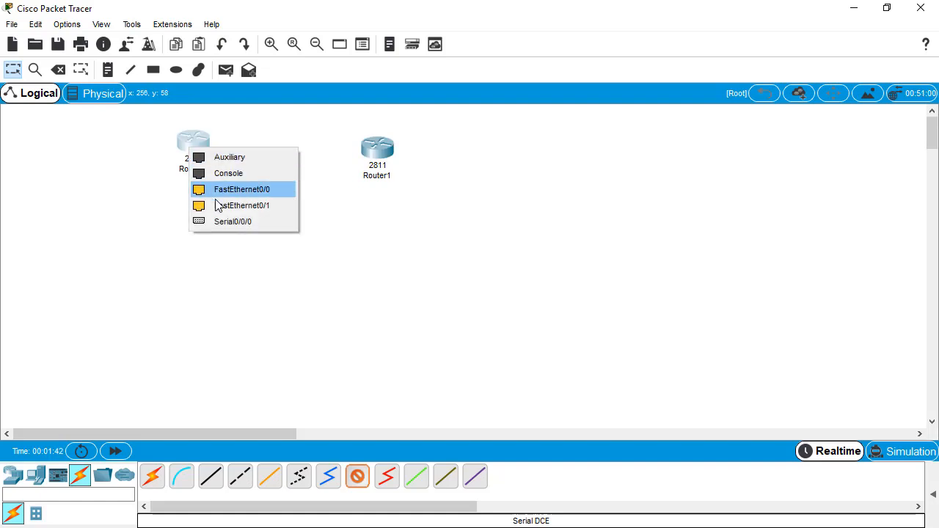
{"action": "left_click", "coordinate": [268, 221]}
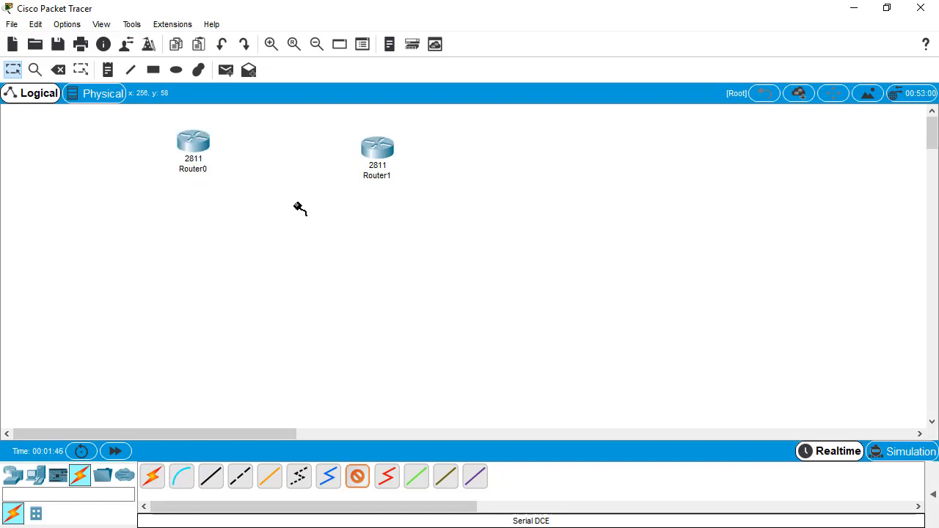
{"action": "left_click", "coordinate": [378, 149]}
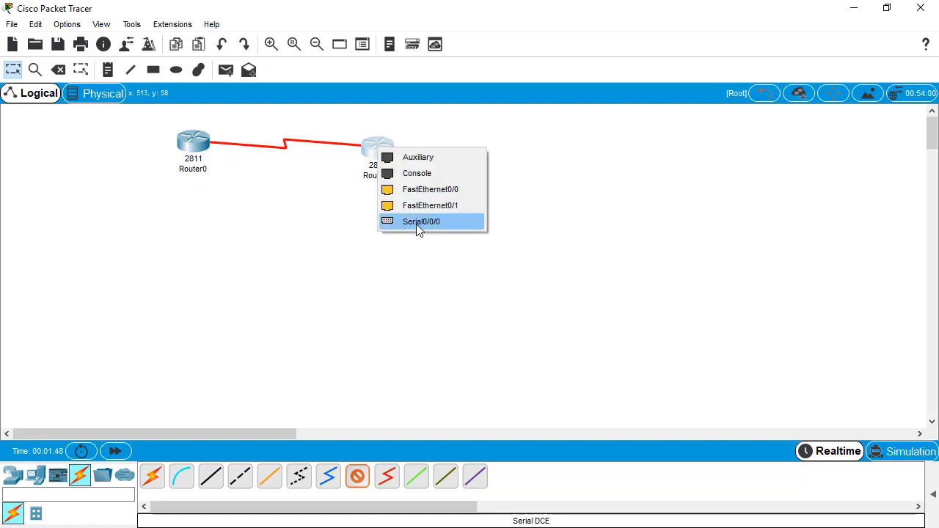
{"action": "left_click", "coordinate": [417, 222]}
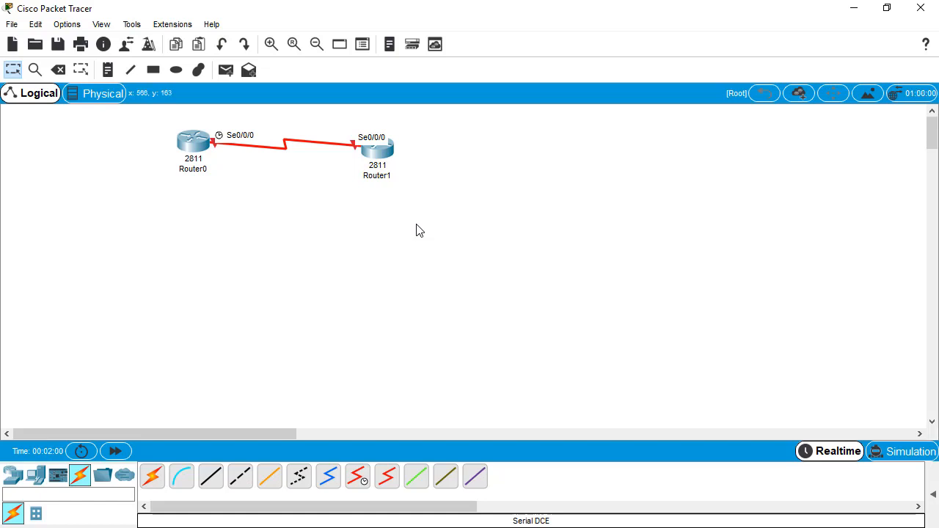
{"action": "left_click_drag", "start_coordinate": [189, 151], "coordinate": [130, 156]}
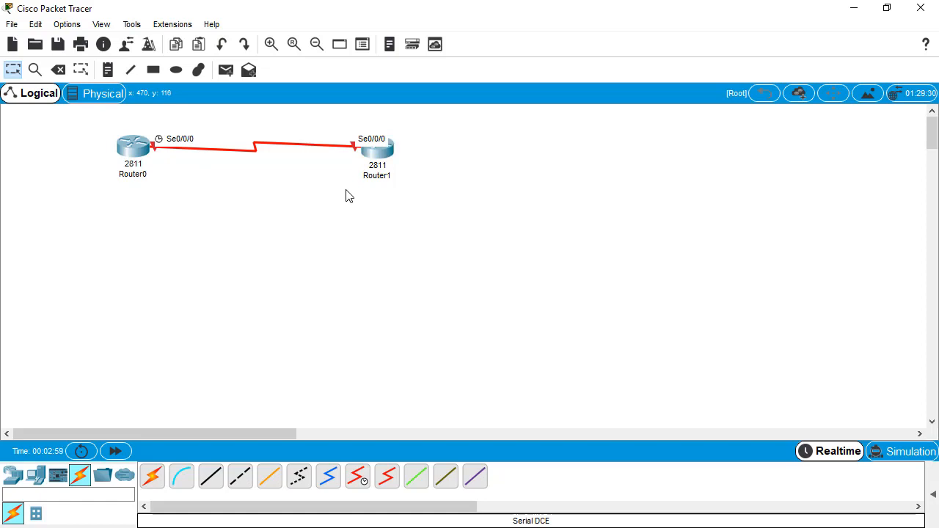
{"action": "left_click_drag", "start_coordinate": [347, 192], "coordinate": [403, 120]}
{"action": "left_click_drag", "start_coordinate": [333, 124], "coordinate": [428, 209]}
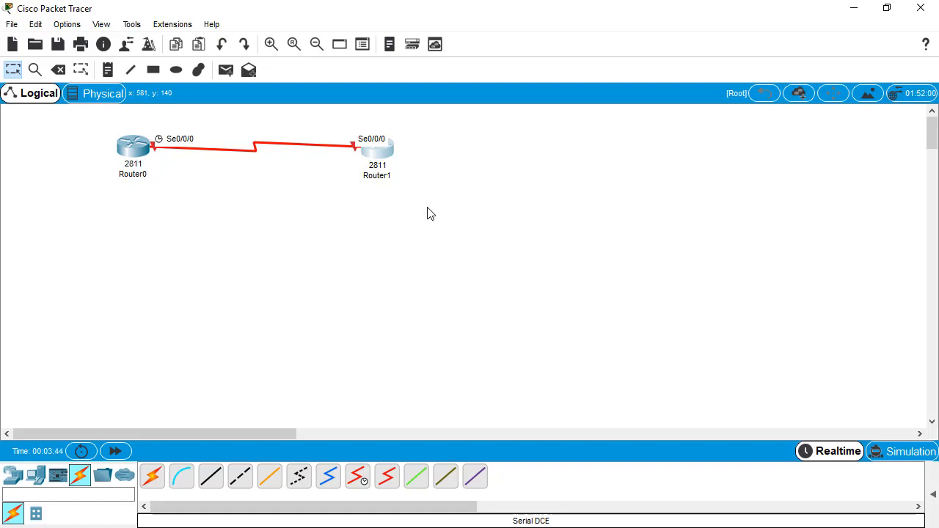
{"action": "left_click", "coordinate": [429, 214]}
{"action": "left_click_drag", "start_coordinate": [102, 133], "coordinate": [152, 177]}
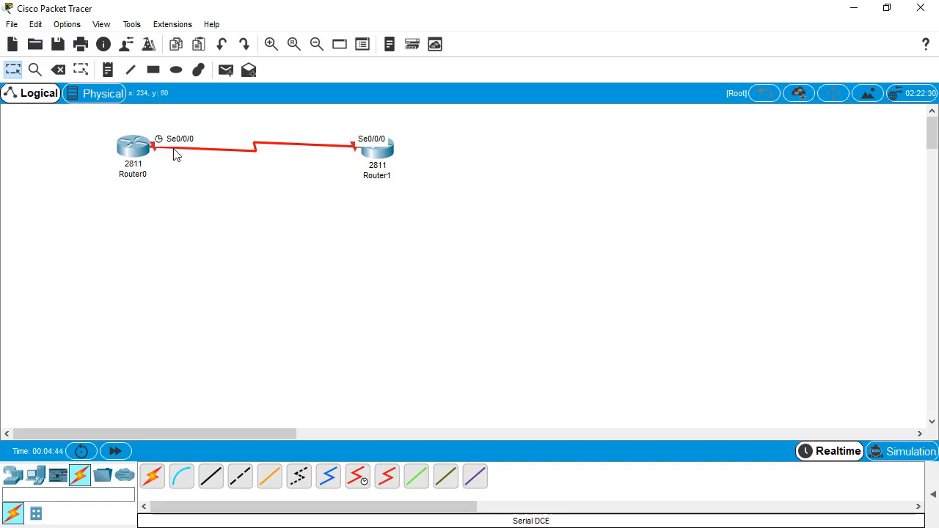
Turn the Always Show Port Labels in Logical Workspace preference off and back on.
{"action": "left_click", "coordinate": [78, 28]}
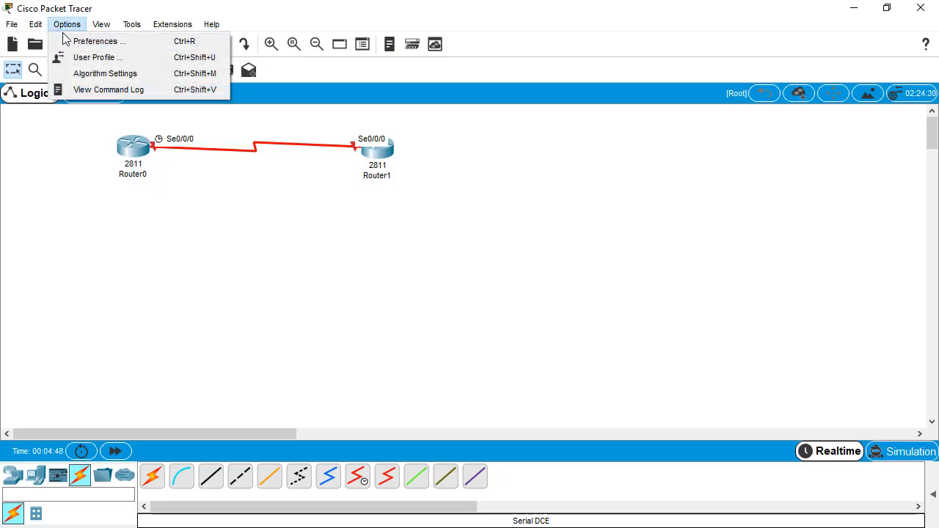
{"action": "left_click", "coordinate": [68, 41]}
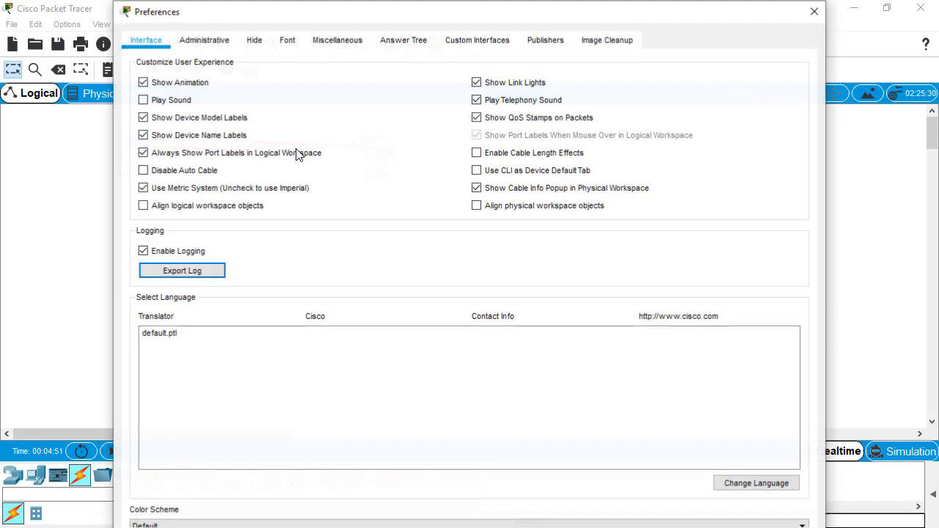
{"action": "left_click_drag", "start_coordinate": [342, 21], "coordinate": [560, 37]}
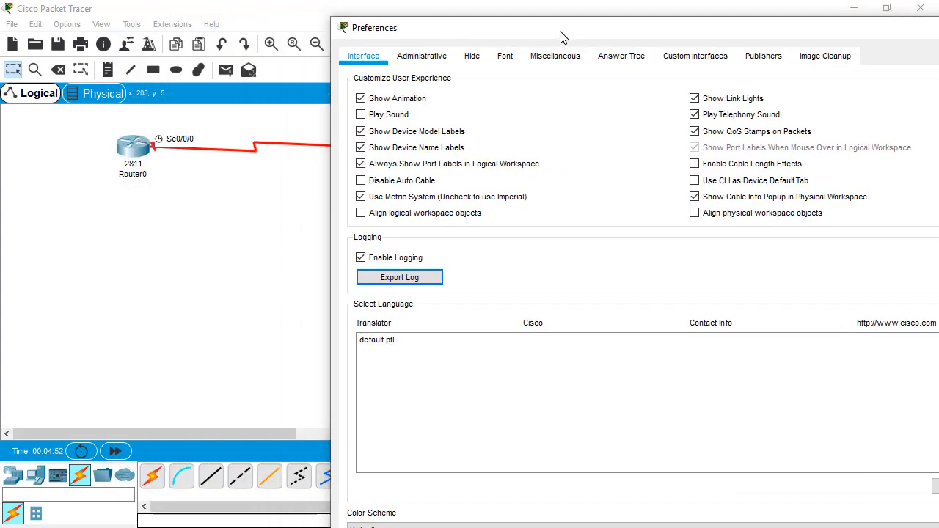
{"action": "left_click", "coordinate": [360, 165]}
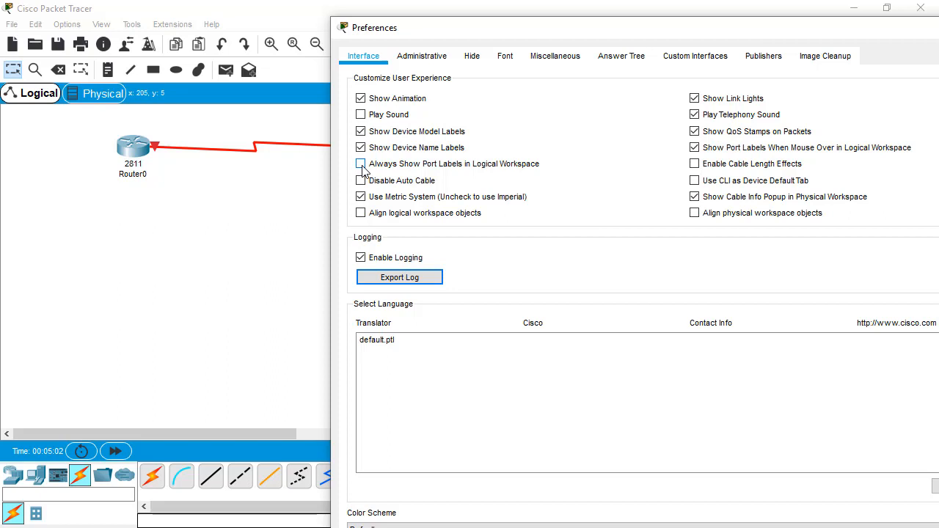
{"action": "left_click", "coordinate": [361, 165]}
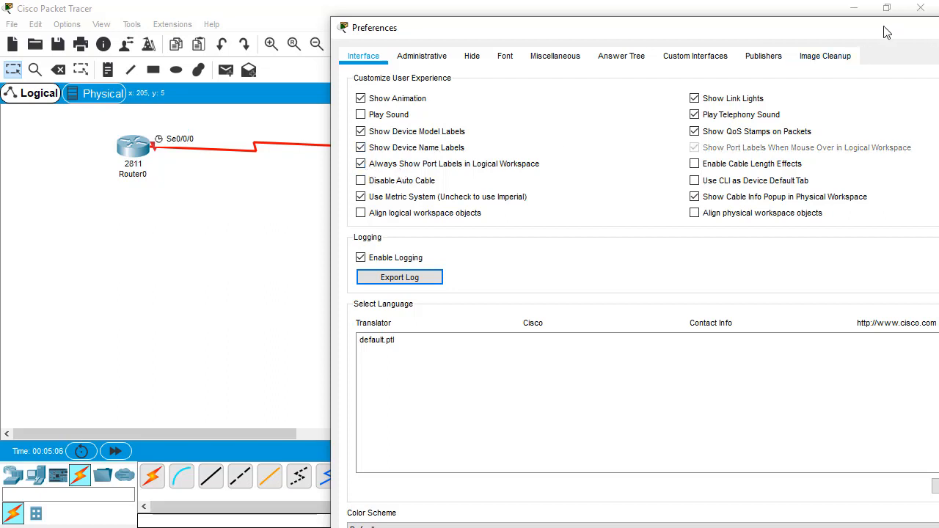
{"action": "left_click_drag", "start_coordinate": [886, 33], "coordinate": [761, 44]}
{"action": "left_click", "coordinate": [907, 39]}
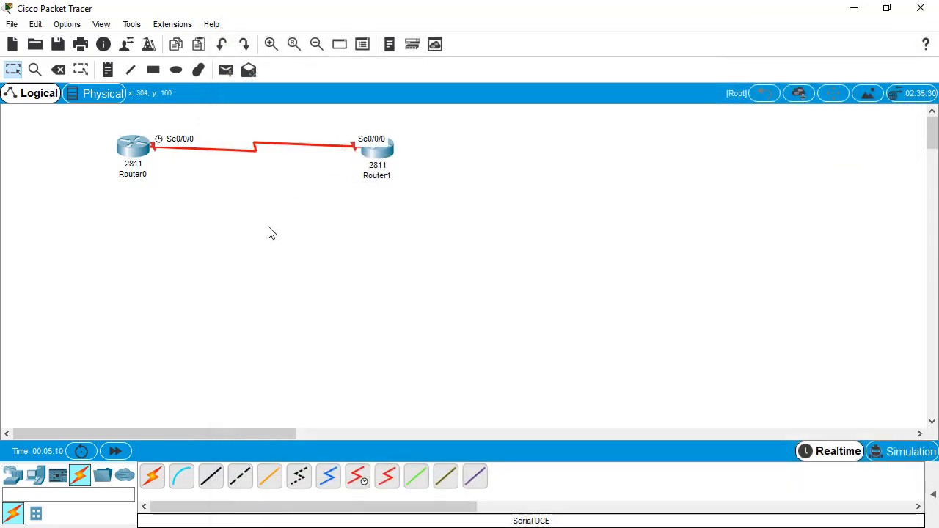
Open Router0's IOS command line interface and widen its window.
{"action": "left_click", "coordinate": [130, 151]}
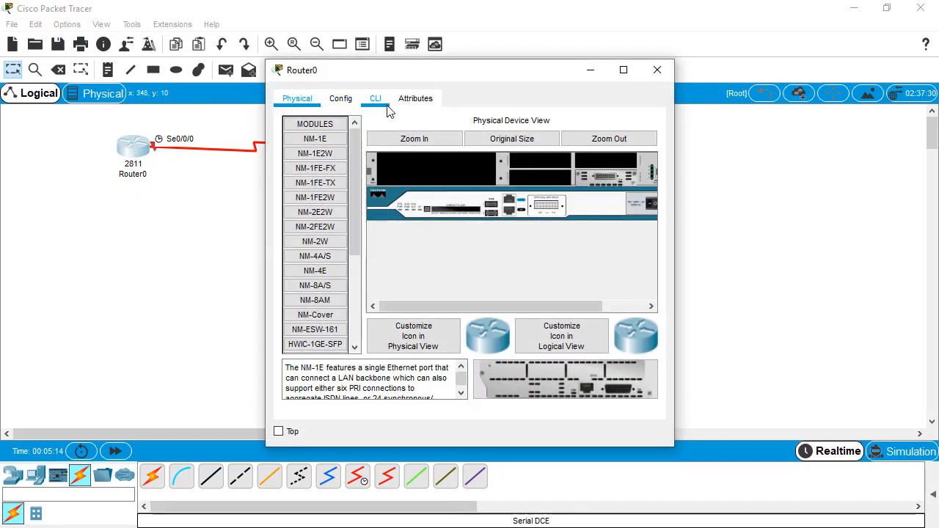
{"action": "left_click", "coordinate": [385, 104]}
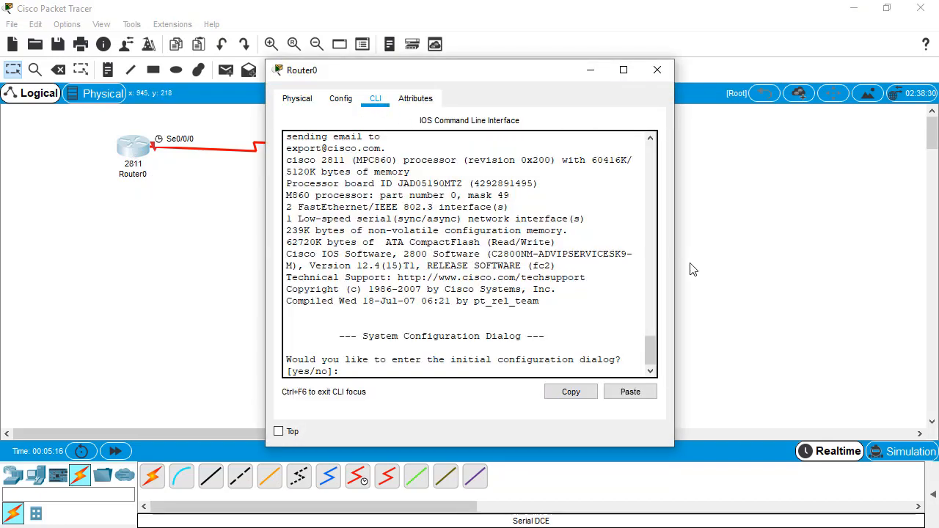
{"action": "left_click_drag", "start_coordinate": [674, 259], "coordinate": [782, 264]}
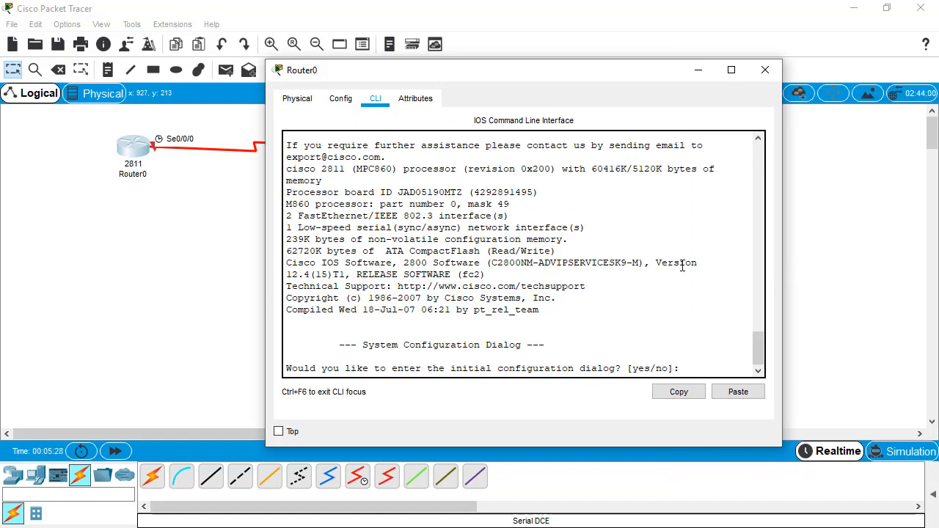
Decline Router0's initial configuration dialog and enter global configuration mode with enable and configure terminal.
{"action": "type", "text": "no"}
{"action": "key", "text": "Return"}
{"action": "key", "text": "Return"}
{"action": "type", "text": "enable"}
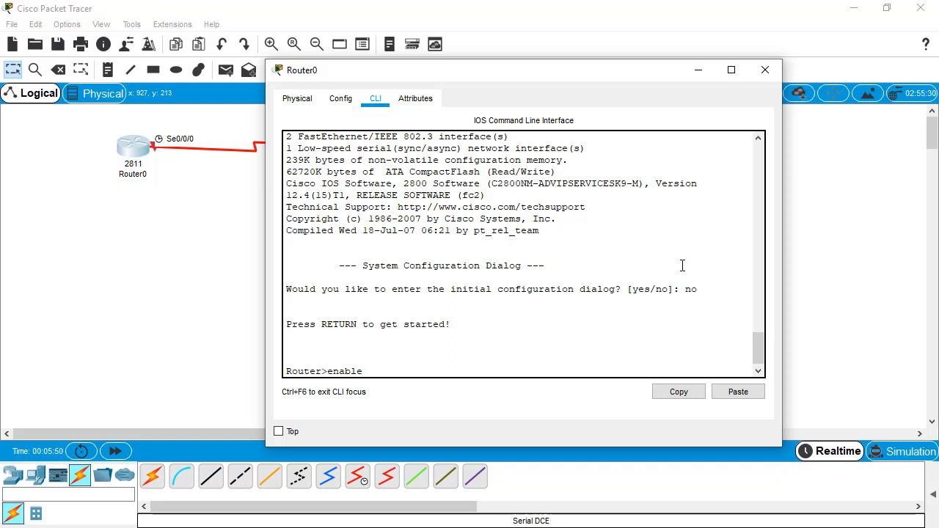
{"action": "key", "text": "Return"}
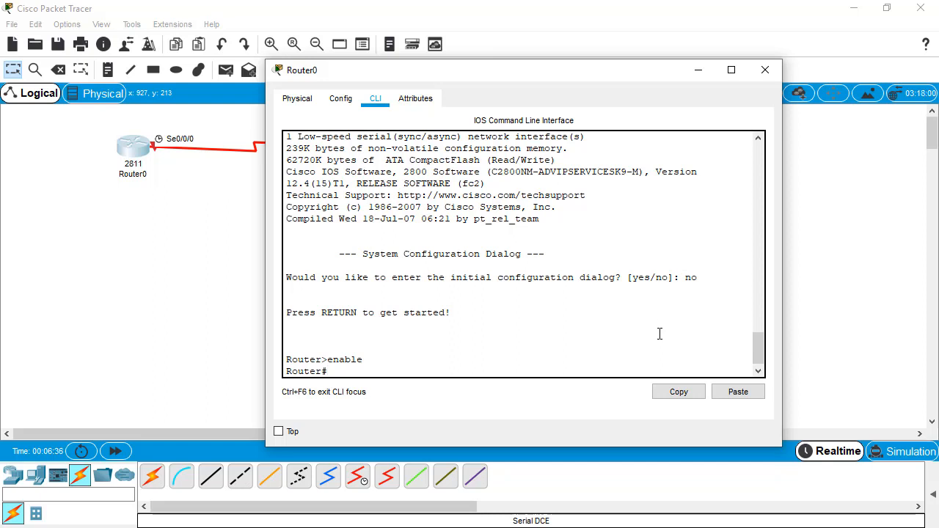
{"action": "type", "text": "configure terminal"}
{"action": "key", "text": "Return"}
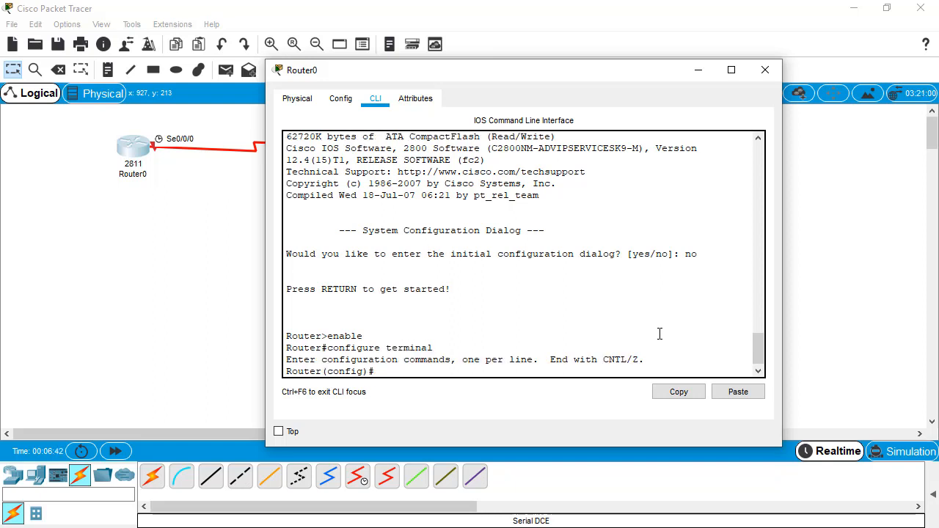
Assign IP address 10.0.0.1 with mask 255.255.255.252 to Router0's interface serial 0/0/0 and enable it with no shutdown.
{"action": "type", "text": "interface serial 0/0/0"}
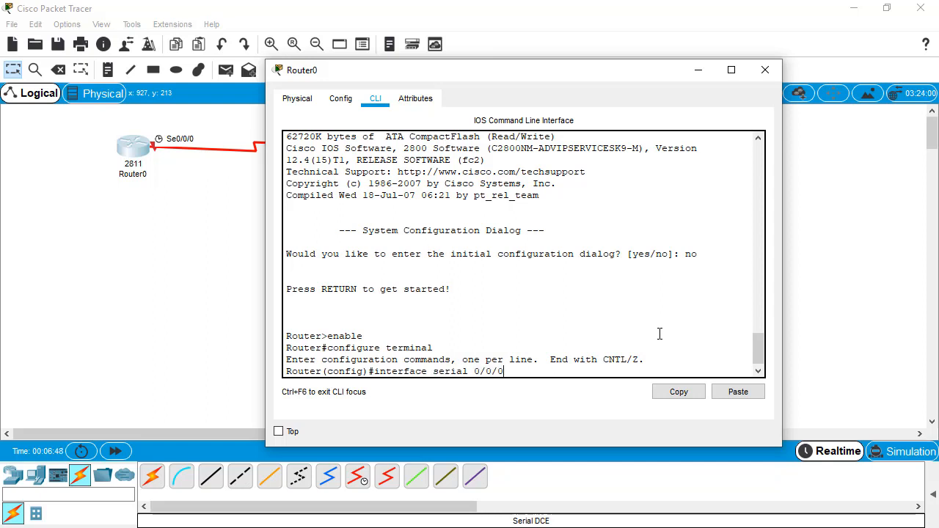
{"action": "key", "text": "Return"}
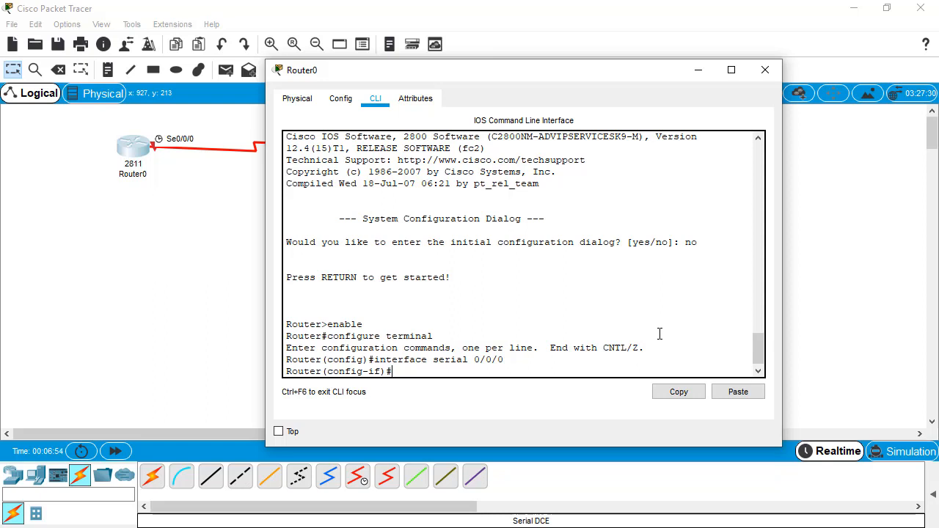
{"action": "type", "text": "ip address 10.0.0.0"}
{"action": "key", "text": "BackSpace"}
{"action": "type", "text": "12"}
{"action": "key", "text": "BackSpace"}
{"action": "type", "text": "255.25"}
{"action": "type", "text": "5.255.252"}
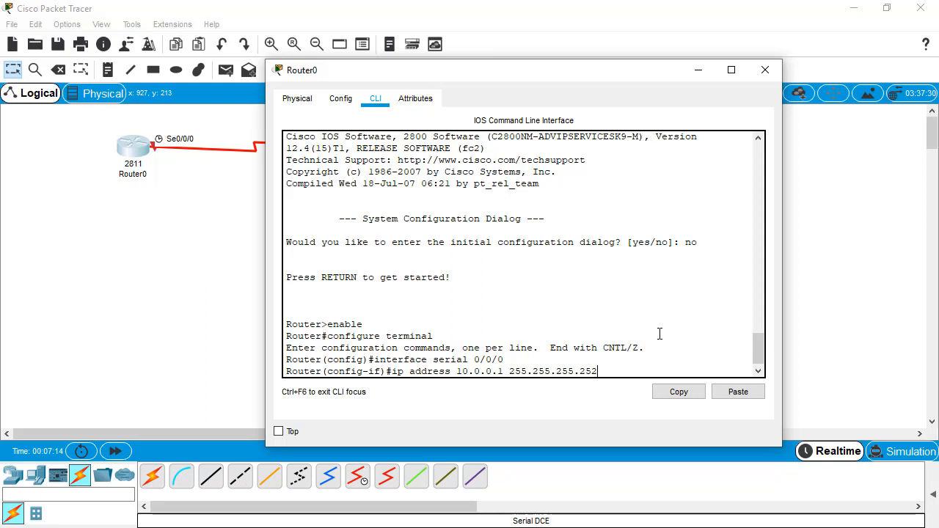
{"action": "key", "text": "Return"}
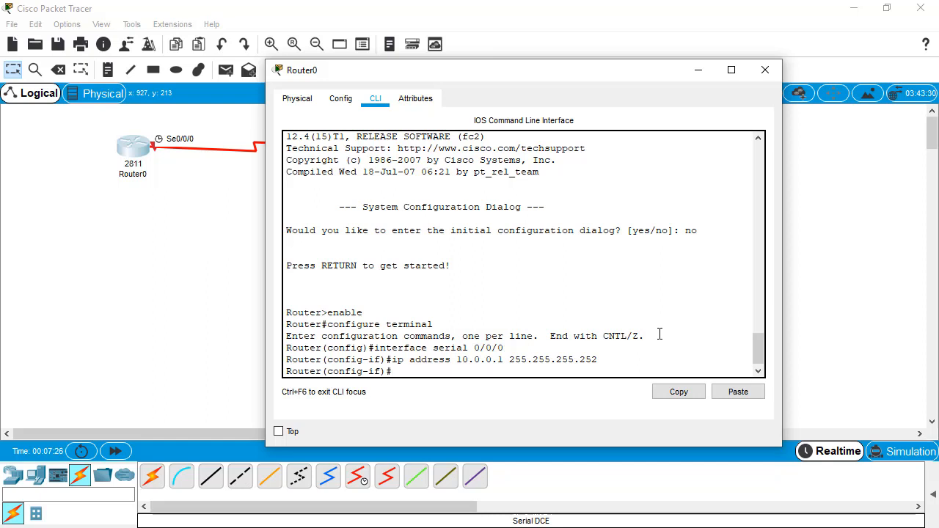
{"action": "type", "text": "no shutdown"}
{"action": "key", "text": "Return"}
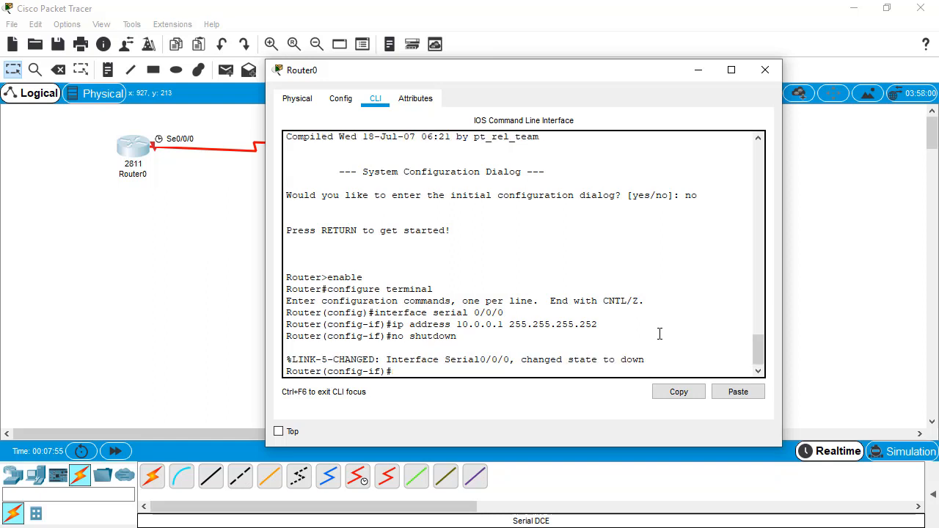
List the available clock rates for Router0's serial interface and set the clock rate to 72000.
{"action": "type", "text": "clock rate ?"}
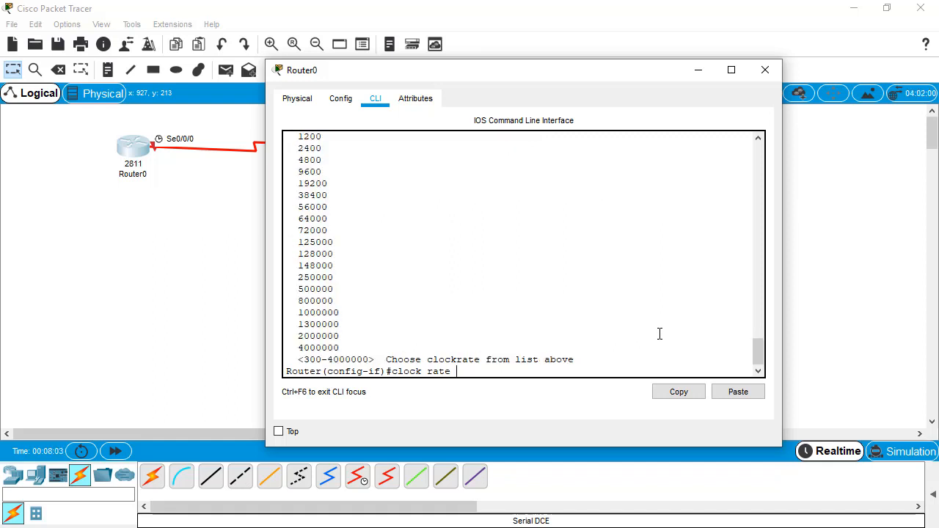
{"action": "scroll", "coordinate": [659, 334], "scroll_direction": "up", "scroll_amount": 2}
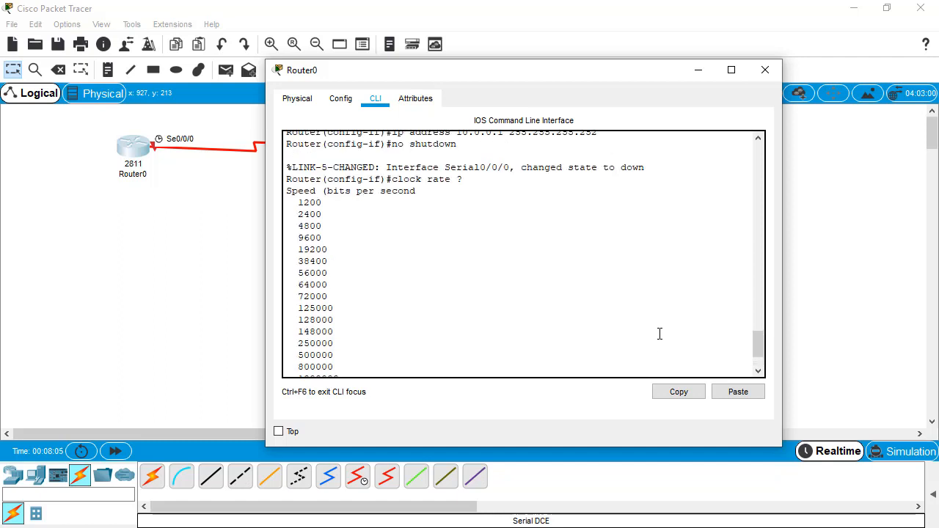
{"action": "scroll", "coordinate": [659, 334], "scroll_direction": "down", "scroll_amount": 2}
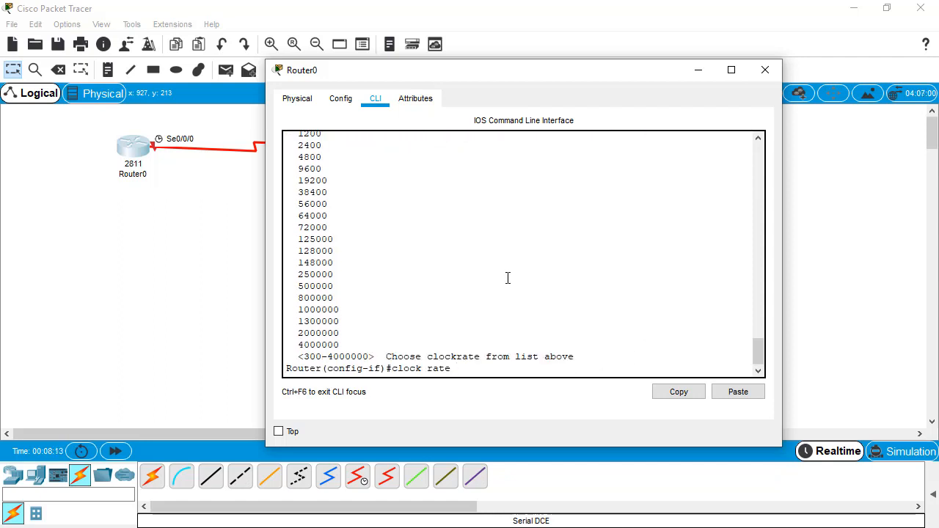
{"action": "type", "text": "72000"}
{"action": "key", "text": "Return"}
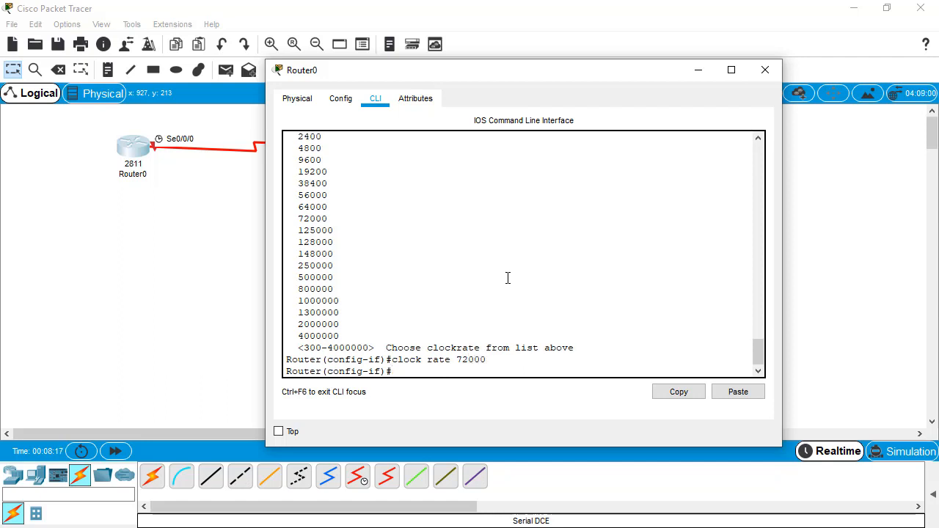
Exit Router0's configuration modes, copy running-config to startup-config under the default file name, and close its window.
{"action": "type", "text": "exit"}
{"action": "key", "text": "Return"}
{"action": "type", "text": "ex"}
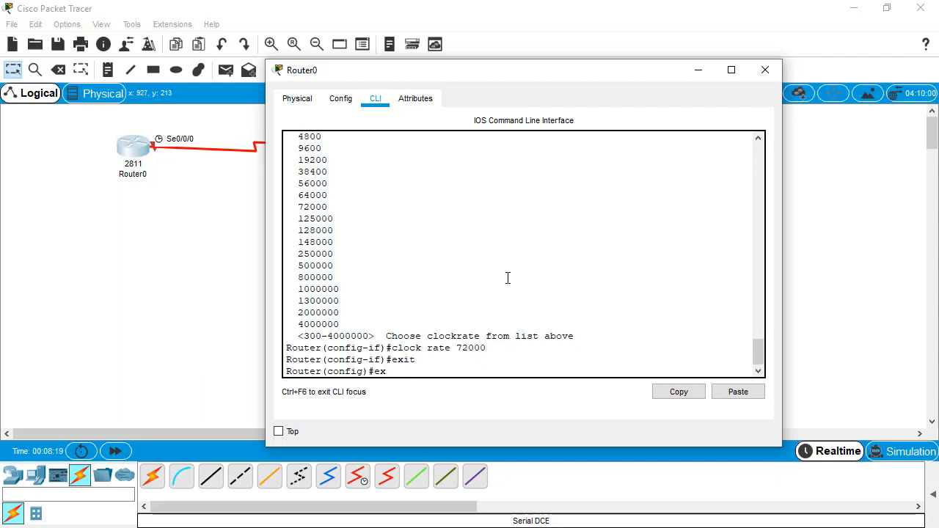
{"action": "type", "text": "it"}
{"action": "key", "text": "Return"}
{"action": "type", "text": "copy"}
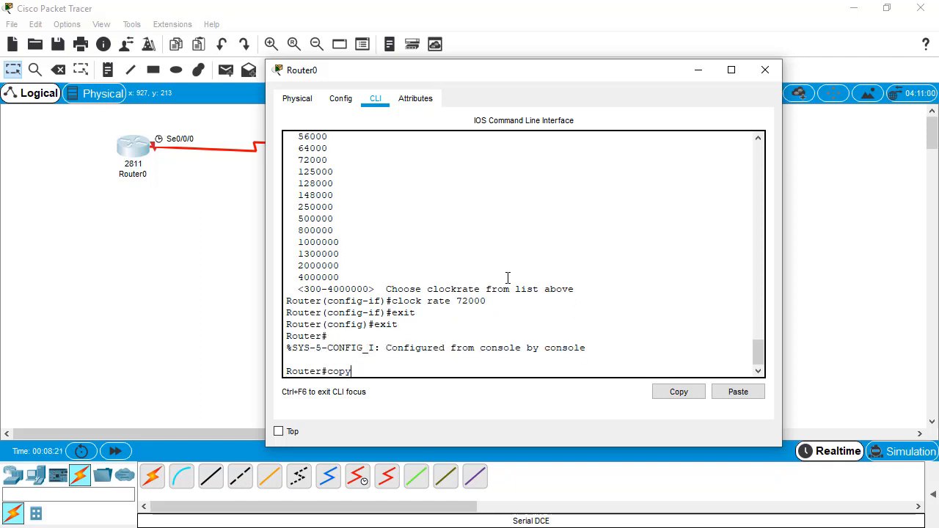
{"action": "type", "text": " running-config star"}
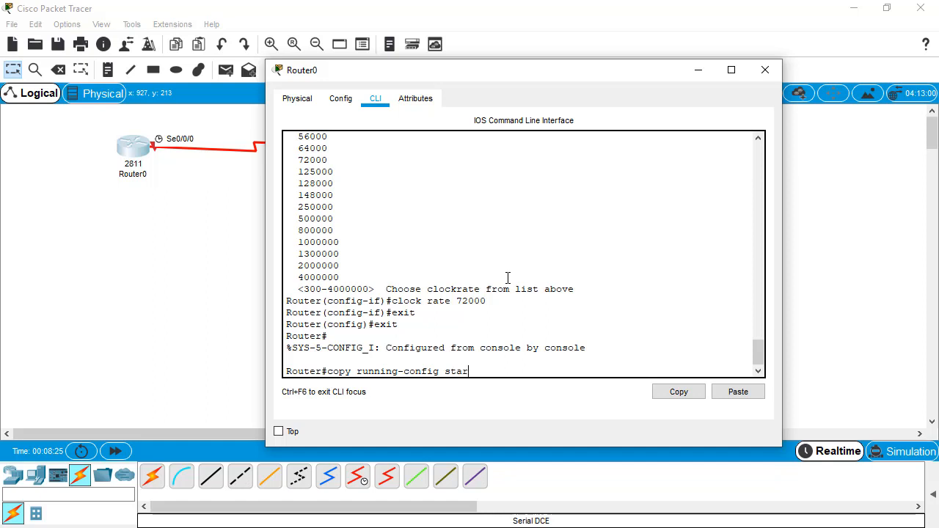
{"action": "type", "text": "tu-p-config"}
{"action": "key", "text": "Return"}
{"action": "key", "text": "Return"}
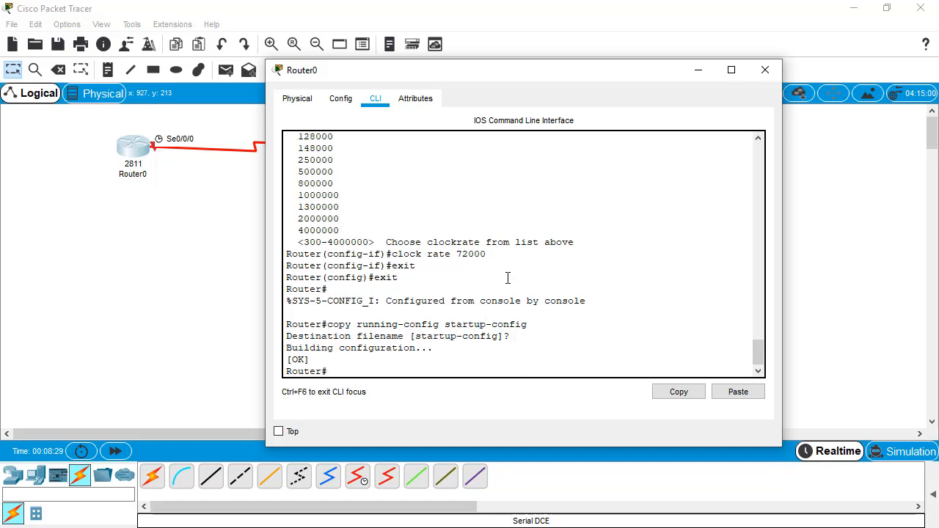
{"action": "left_click", "coordinate": [765, 69]}
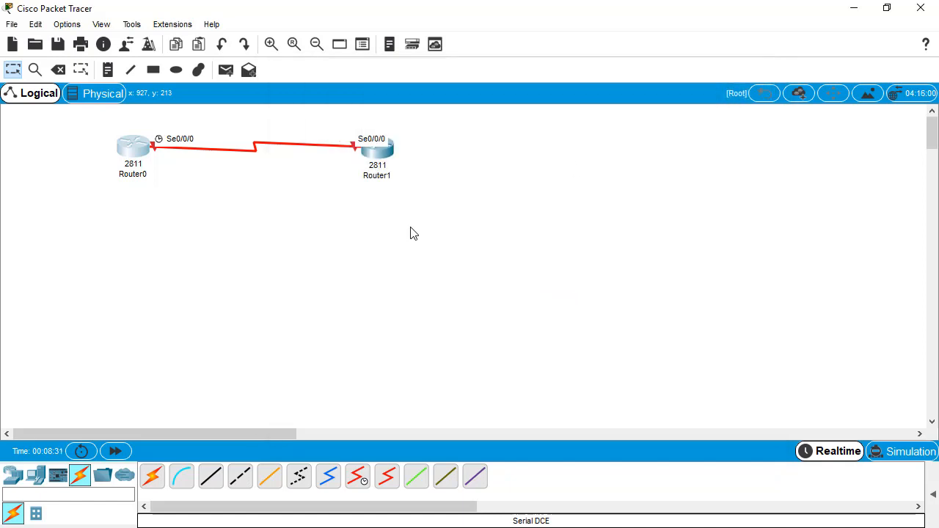
Open Router1's IOS command line interface, move its window clear of the topology and widen it.
{"action": "left_click", "coordinate": [375, 156]}
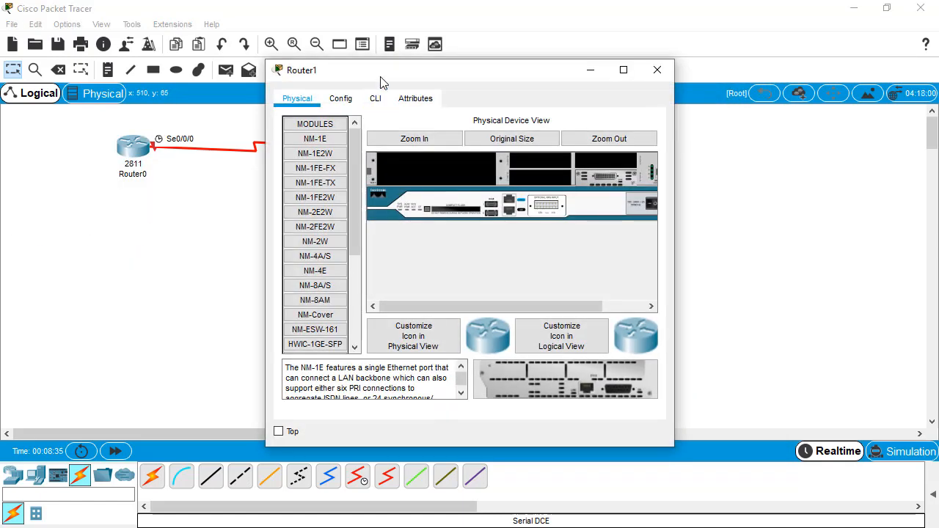
{"action": "left_click_drag", "start_coordinate": [383, 78], "coordinate": [578, 121]}
{"action": "left_click", "coordinate": [571, 137]}
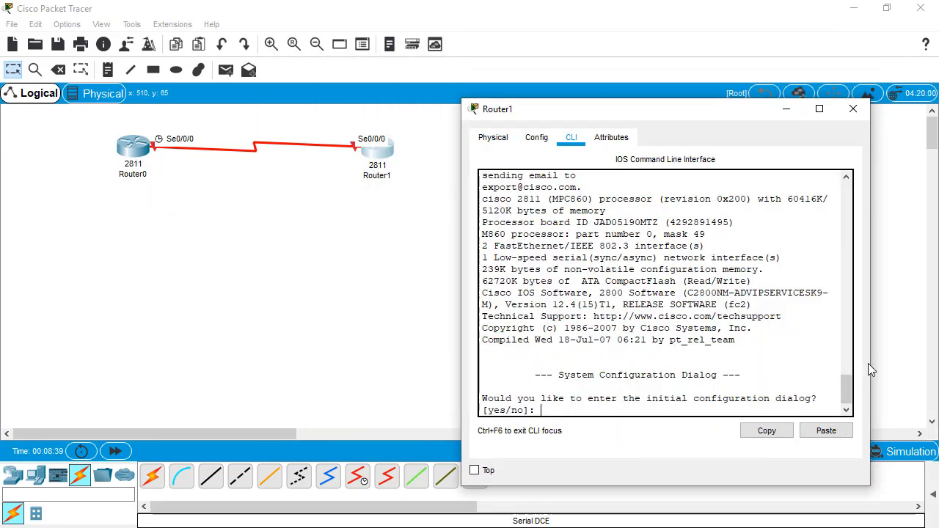
{"action": "left_click_drag", "start_coordinate": [869, 364], "coordinate": [930, 368]}
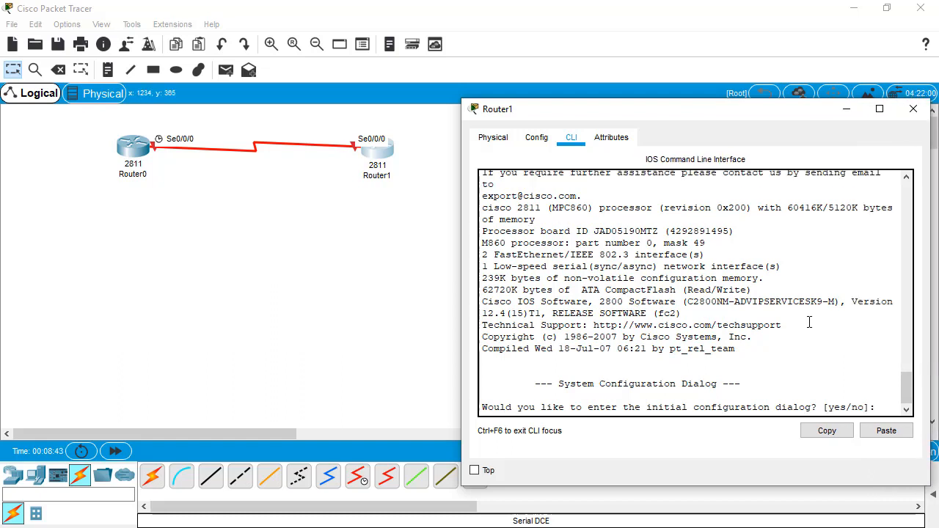
Decline Router1's initial configuration dialog and enter global configuration mode with enable and configure terminal.
{"action": "type", "text": "no"}
{"action": "key", "text": "Return"}
{"action": "key", "text": "Return"}
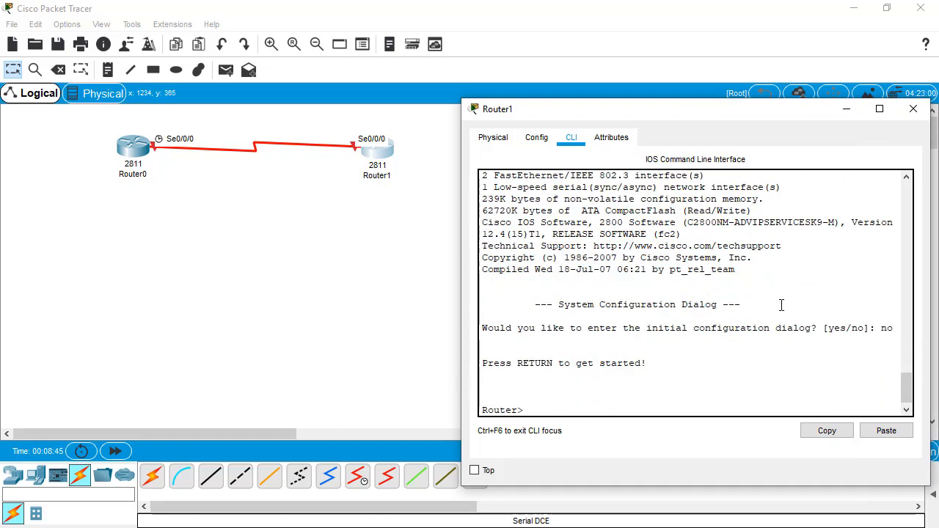
{"action": "type", "text": "enable"}
{"action": "key", "text": "Return"}
{"action": "type", "text": "conf"}
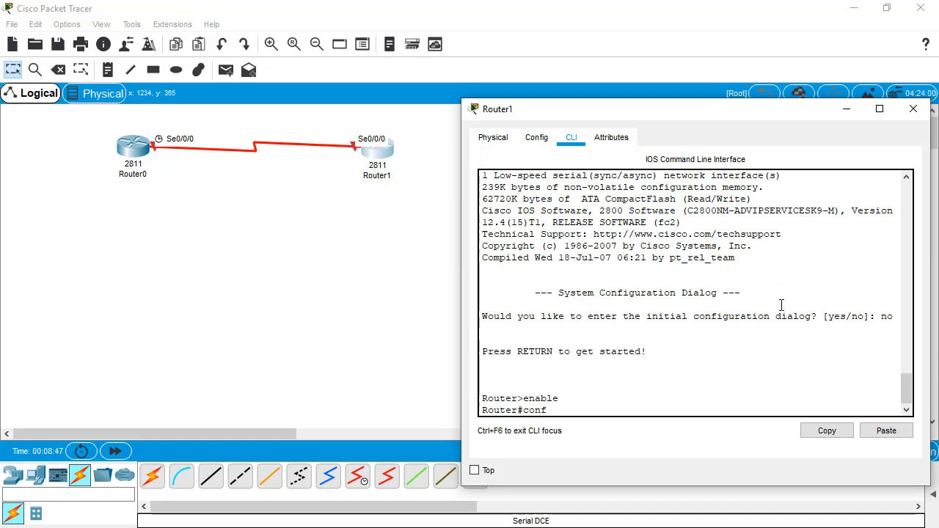
{"action": "type", "text": "igure terminal"}
{"action": "key", "text": "Return"}
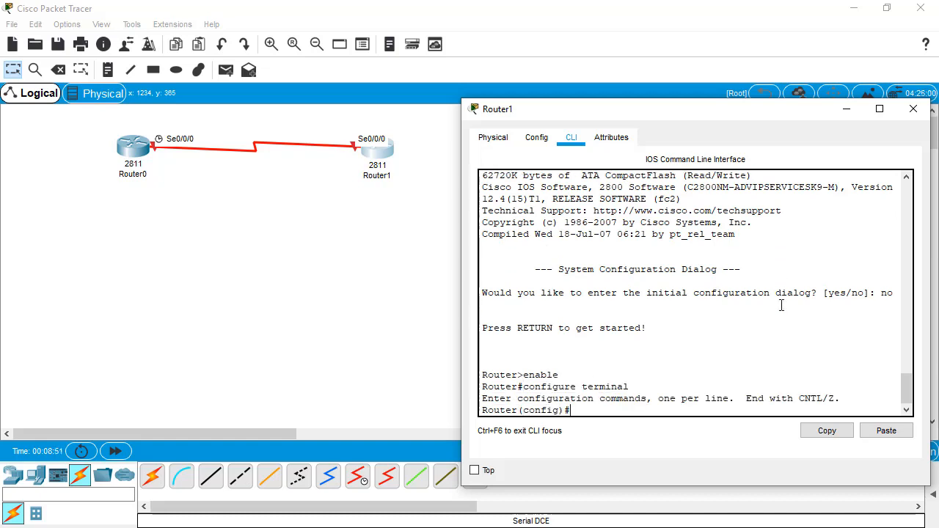
Assign IP address 10.0.0.2 with mask 255.255.255.252 to Router1's interface serial 0/0/0.
{"action": "type", "text": "interface serial"}
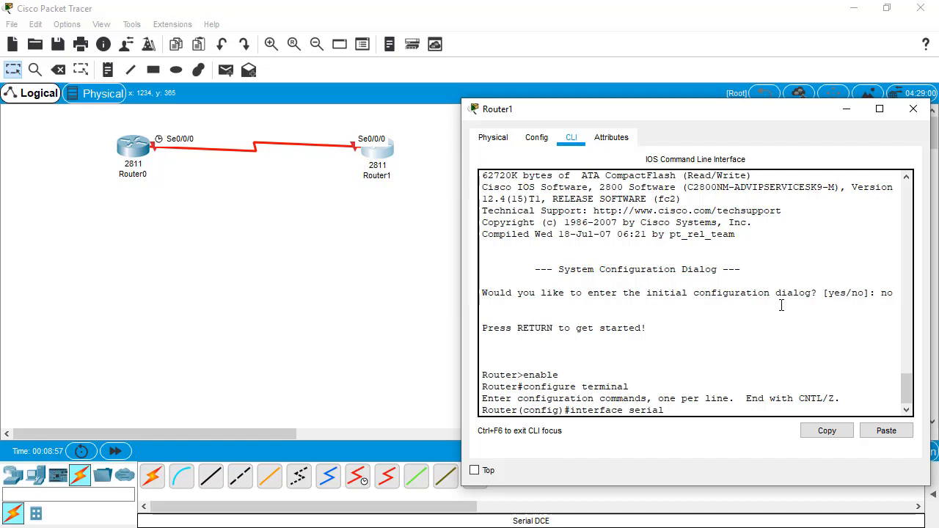
{"action": "type", "text": " 0/0/0"}
{"action": "key", "text": "Return"}
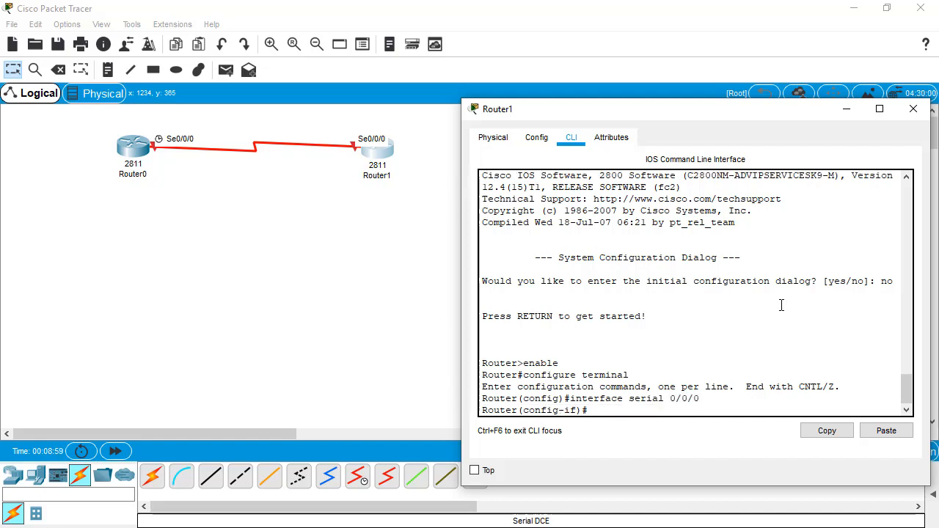
{"action": "type", "text": "ip address 10.0.0.2 255.25"}
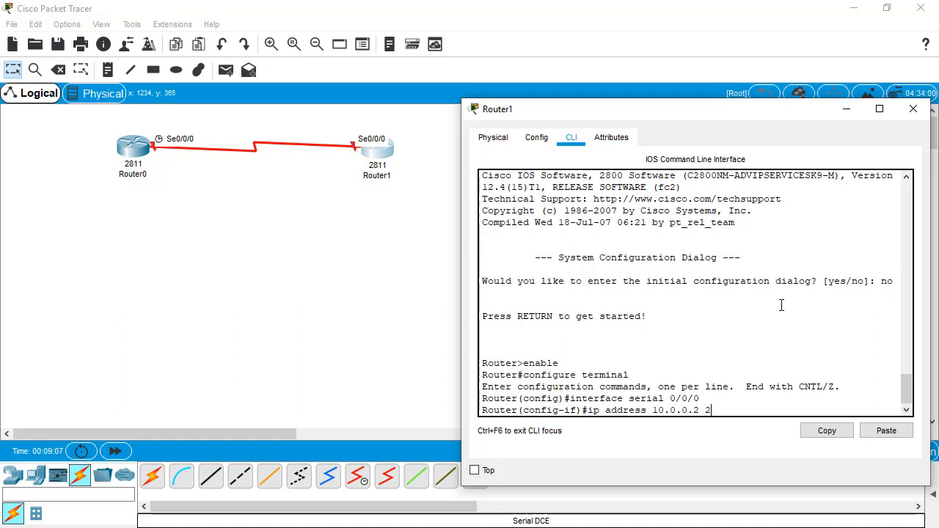
{"action": "type", "text": "5.255.252"}
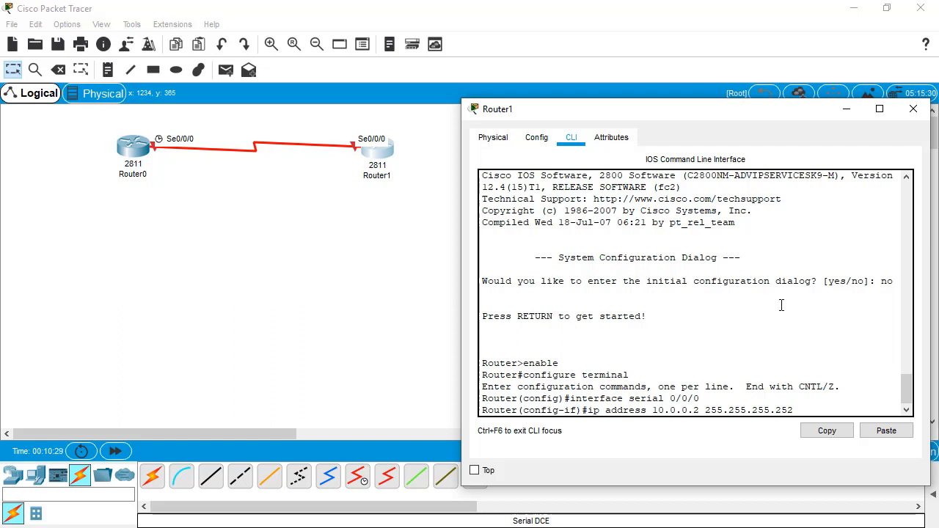
{"action": "key", "text": "Return"}
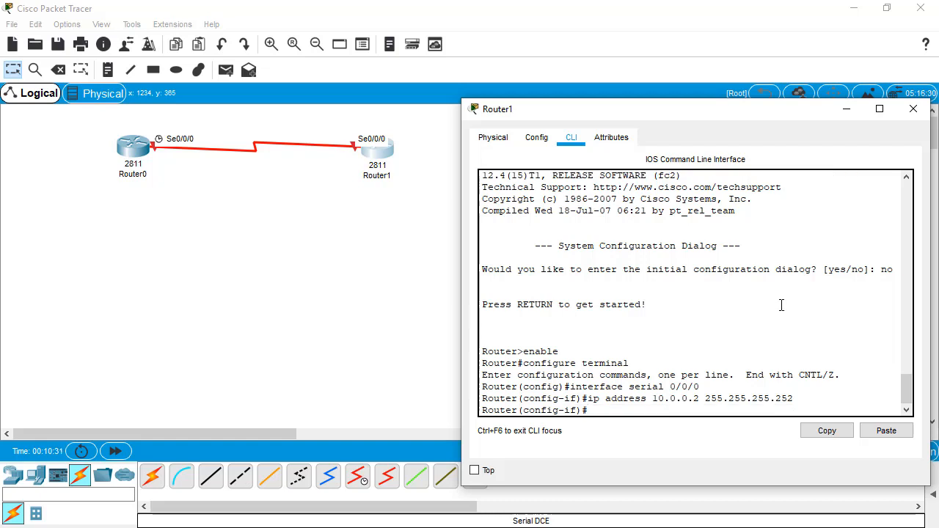
Exit Router1's interface configuration, re-enter interface serial 0/0/0 and enable it with no shutdown.
{"action": "type", "text": "exit"}
{"action": "key", "text": "Return"}
{"action": "key", "text": "Return"}
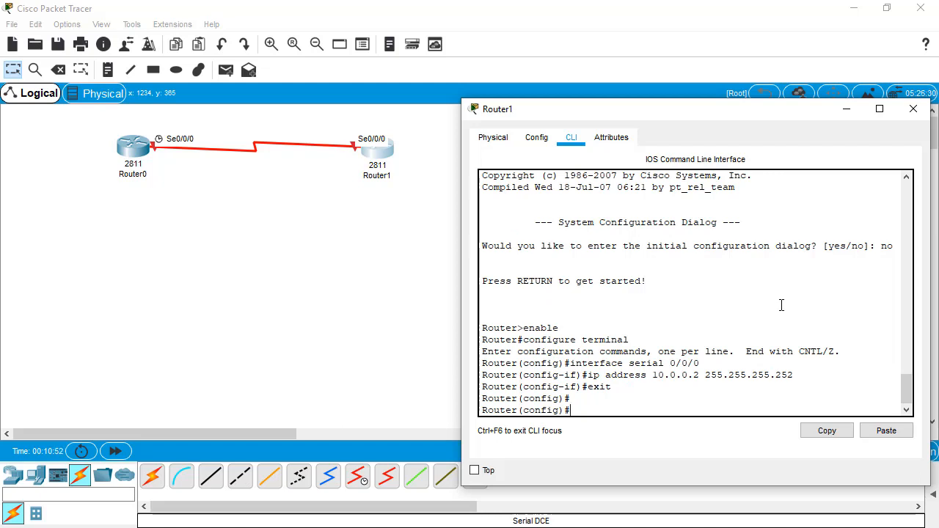
{"action": "type", "text": "interface serial 0/0/0"}
{"action": "key", "text": "Return"}
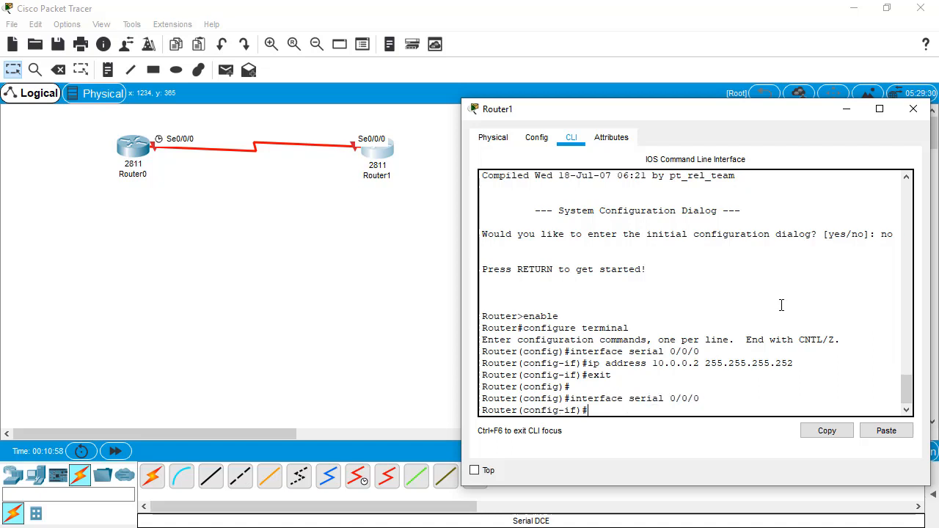
{"action": "type", "text": "no shutdown"}
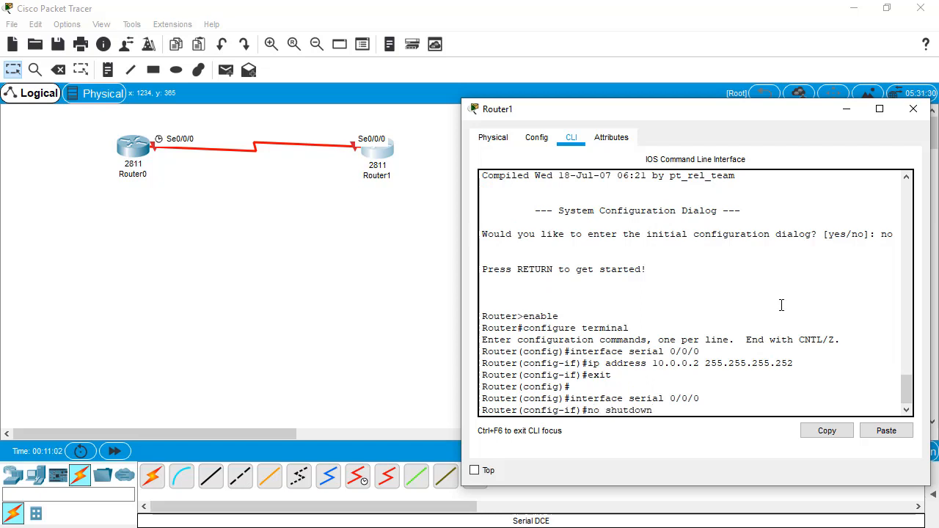
{"action": "key", "text": "Return"}
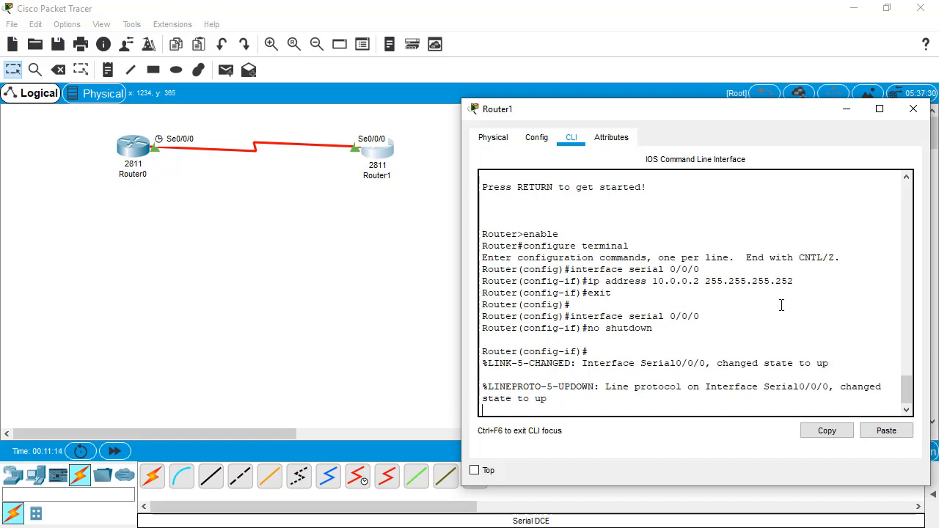
{"action": "key", "text": "Return"}
{"action": "key", "text": "Return"}
{"action": "key", "text": "Return"}
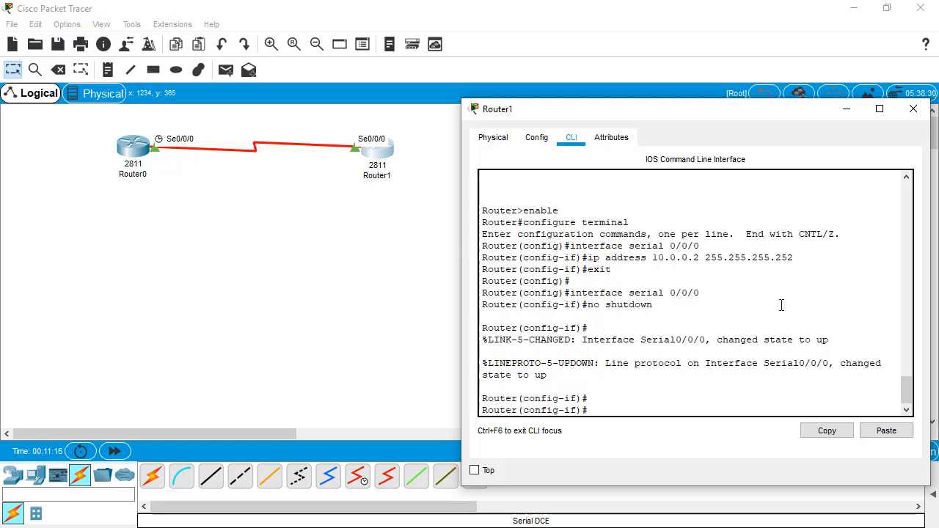
Exit Router1's interface and global configuration modes back to the privileged EXEC prompt.
{"action": "type", "text": "exit"}
{"action": "key", "text": "Return"}
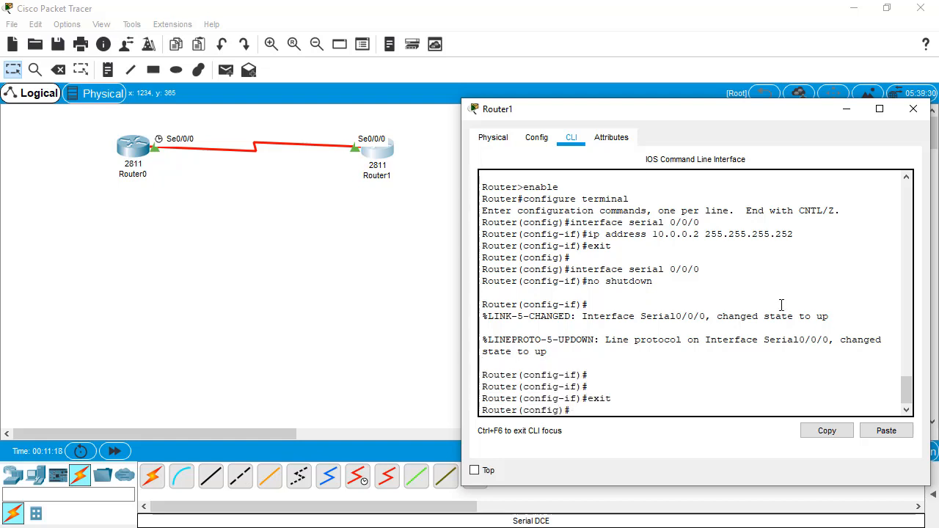
{"action": "type", "text": "exit"}
{"action": "key", "text": "Return"}
{"action": "key", "text": "Return"}
{"action": "key", "text": "Return"}
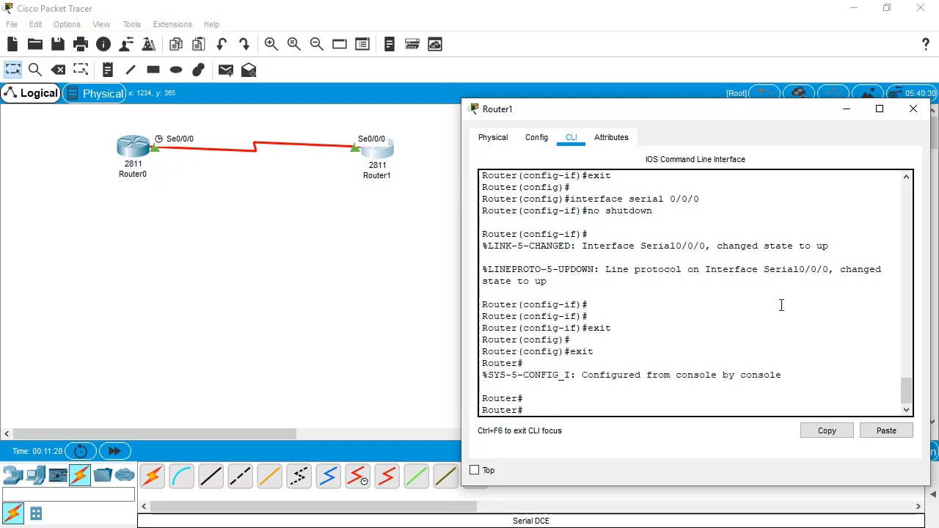
{"action": "type", "text": "ping 192.18"}
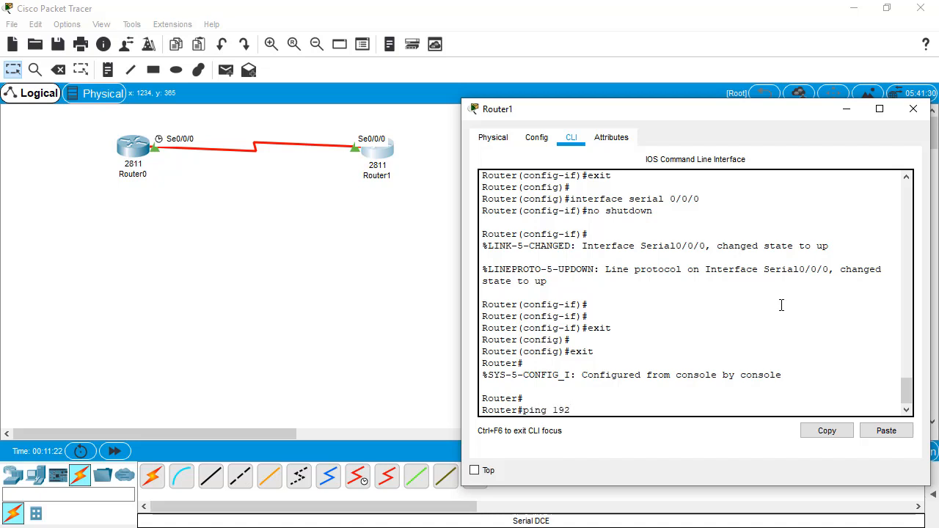
{"action": "key", "text": "BackSpace"}
{"action": "key", "text": "BackSpace"}
{"action": "key", "text": "BackSpace"}
{"action": "key", "text": "BackSpace"}
{"action": "key", "text": "BackSpace"}
{"action": "key", "text": "BackSpace"}
{"action": "key", "text": "BackSpace"}
{"action": "key", "text": "BackSpace"}
{"action": "key", "text": "BackSpace"}
{"action": "key", "text": "BackSpace"}
{"action": "key", "text": "BackSpace"}
Ping 10.0.0.1 from Router1's privileged EXEC prompt and close its configuration window.
{"action": "type", "text": "ping 10.0.0."}
{"action": "type", "text": "0"}
{"action": "key", "text": "BackSpace"}
{"action": "type", "text": "1"}
{"action": "key", "text": "Return"}
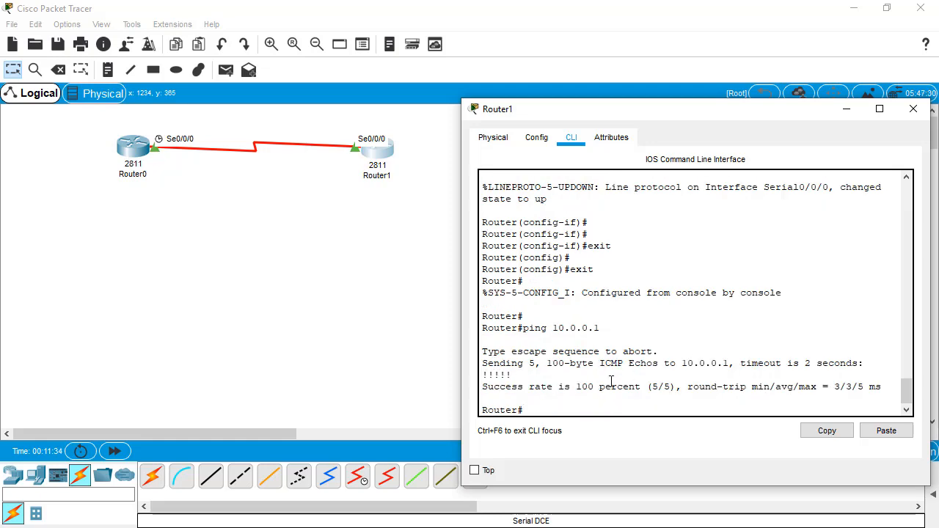
{"action": "left_click", "coordinate": [923, 110]}
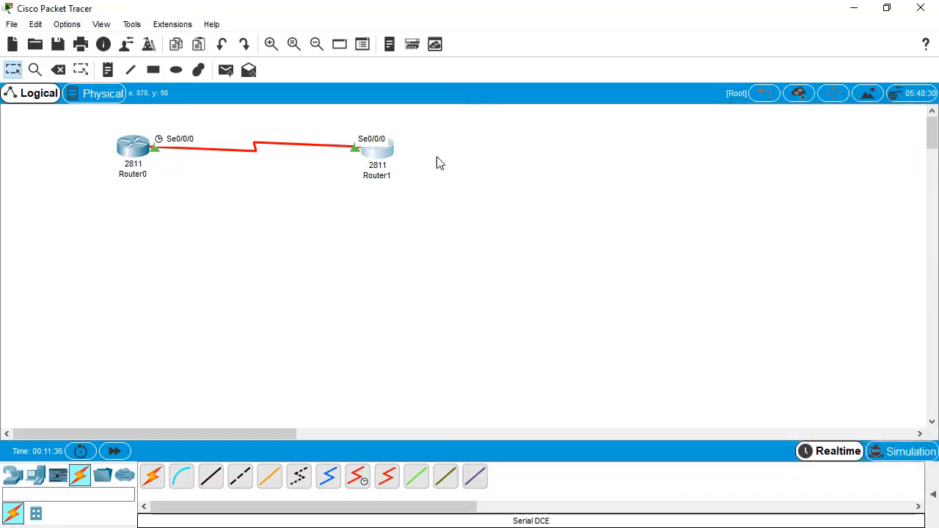
Open Router0's command line, ping 10.0.0.2 from it, and close its configuration window.
{"action": "left_click", "coordinate": [122, 146]}
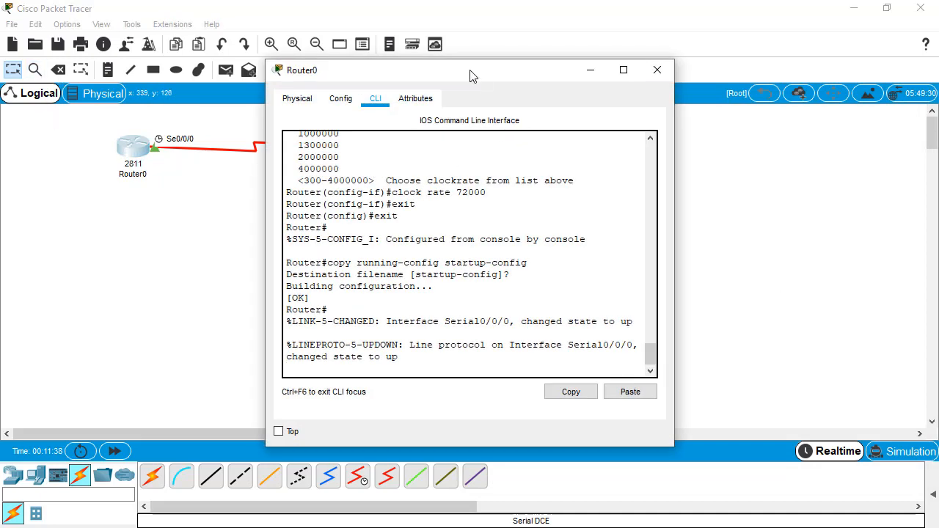
{"action": "left_click_drag", "start_coordinate": [459, 80], "coordinate": [696, 105]}
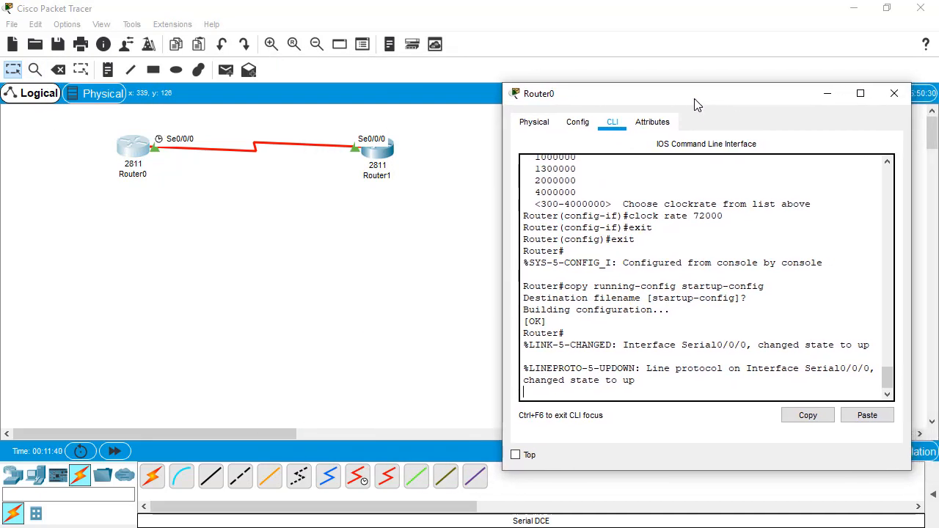
{"action": "key", "text": "Return"}
{"action": "key", "text": "Return"}
{"action": "type", "text": "ping"}
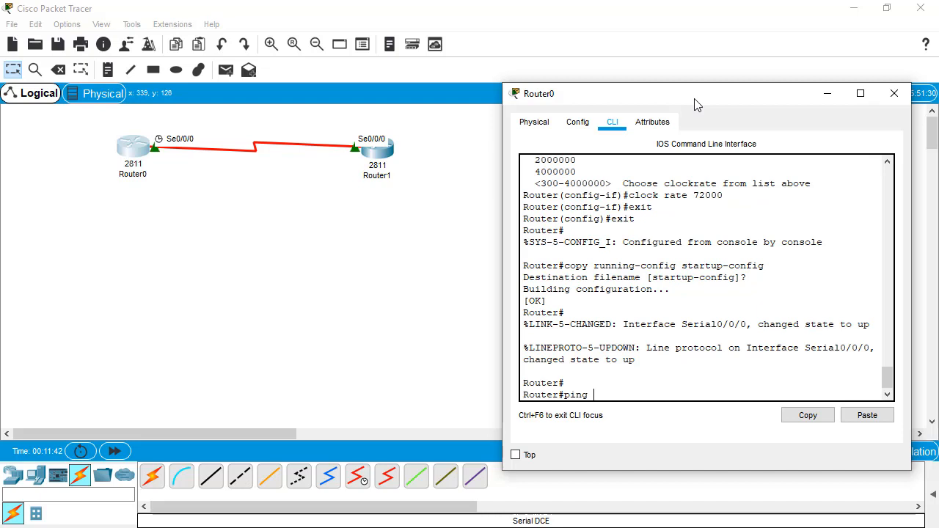
{"action": "type", "text": " 10.0.0.2"}
{"action": "key", "text": "Return"}
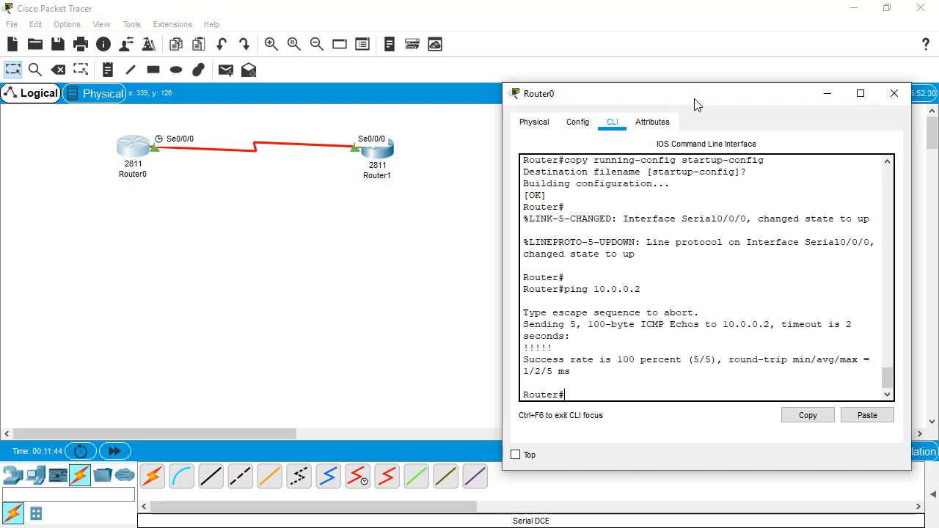
{"action": "left_click", "coordinate": [893, 93]}
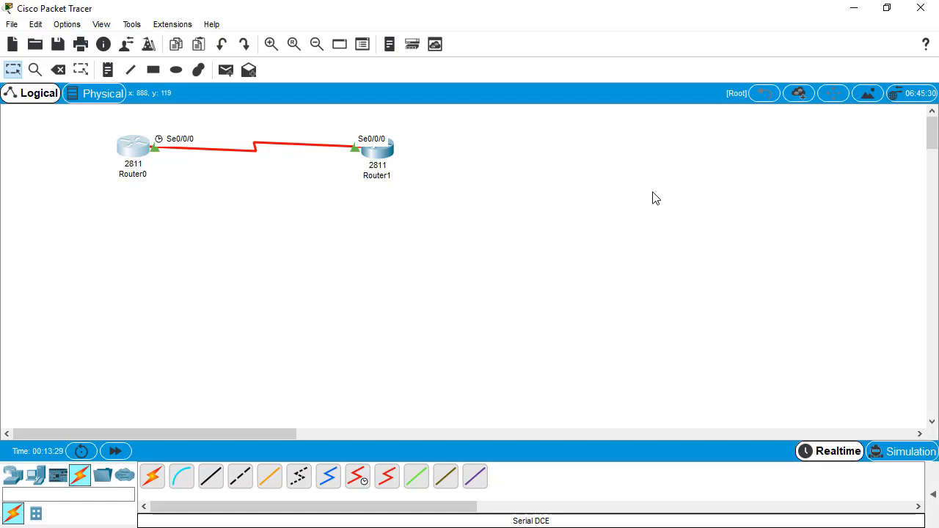
Place a 2960-24TT switch below Router0 and a 2950T-24 switch below Router1.
{"action": "left_click", "coordinate": [19, 477]}
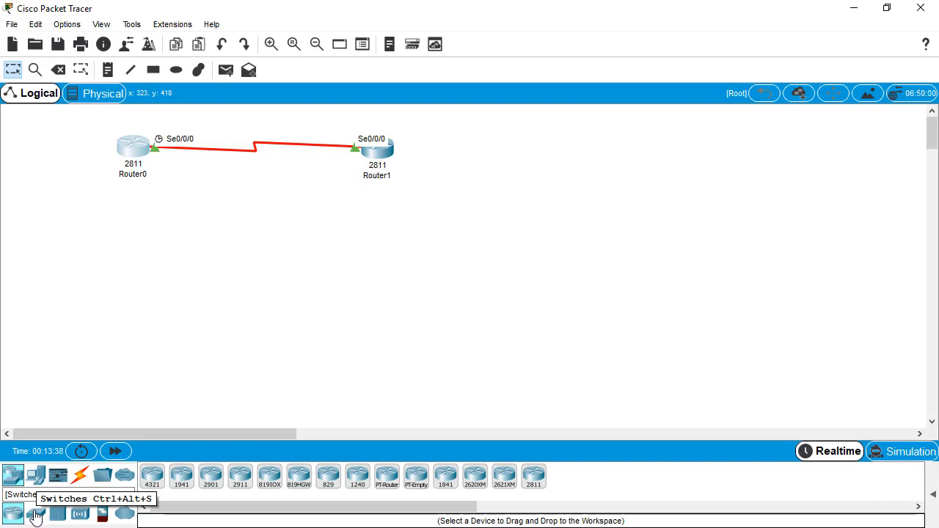
{"action": "left_click", "coordinate": [37, 513]}
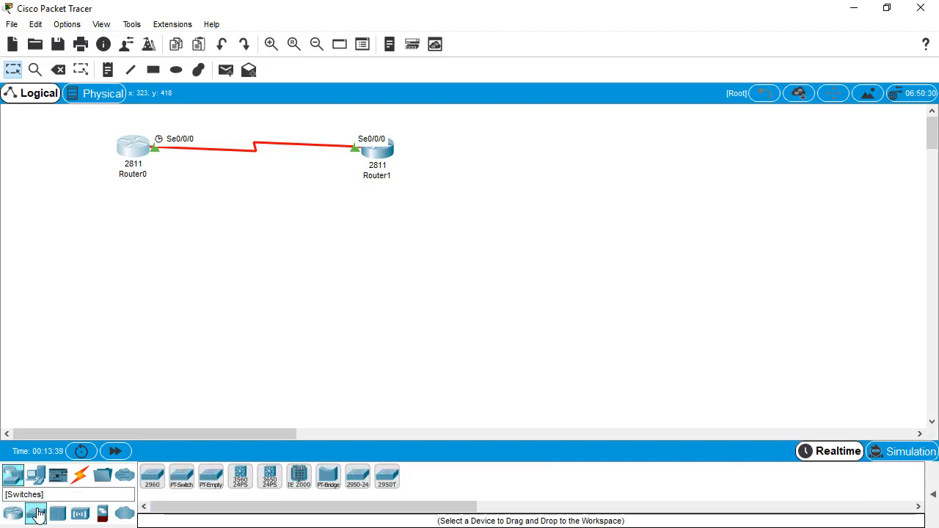
{"action": "left_click", "coordinate": [152, 479]}
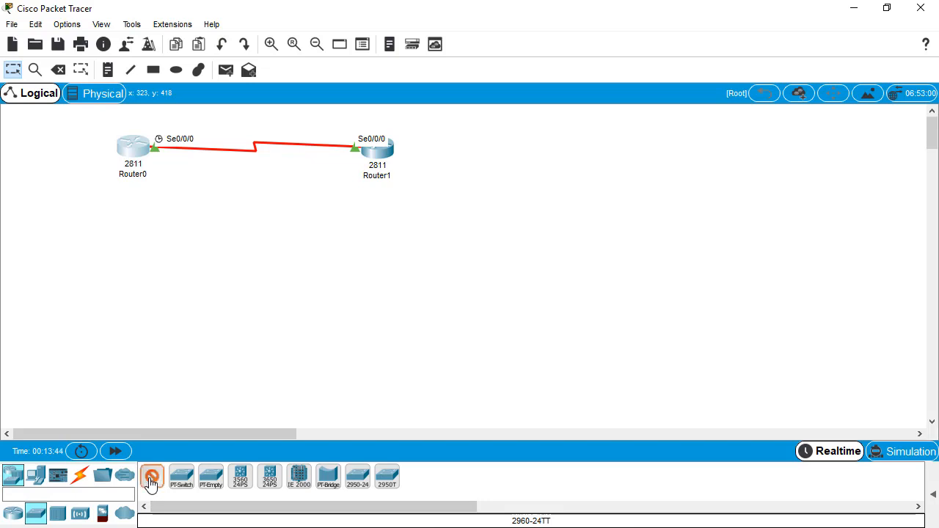
{"action": "left_click", "coordinate": [128, 247]}
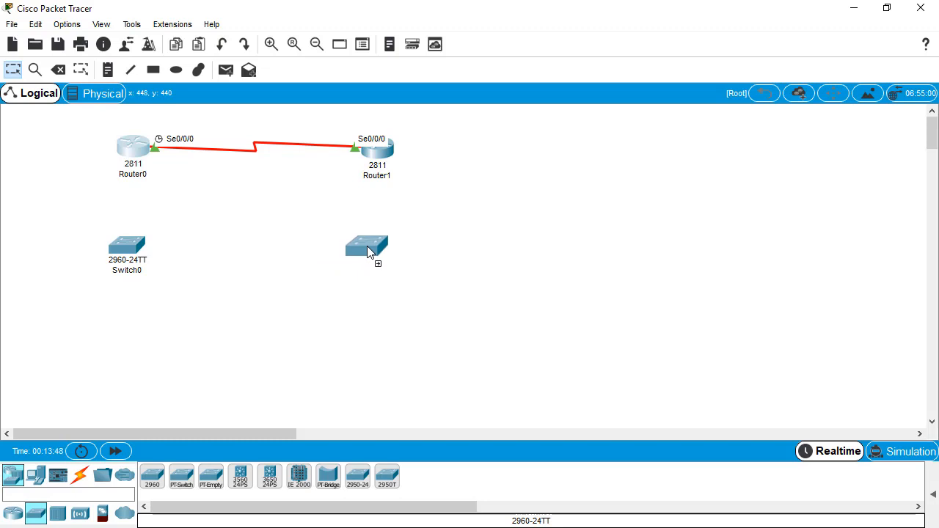
{"action": "left_click", "coordinate": [367, 247]}
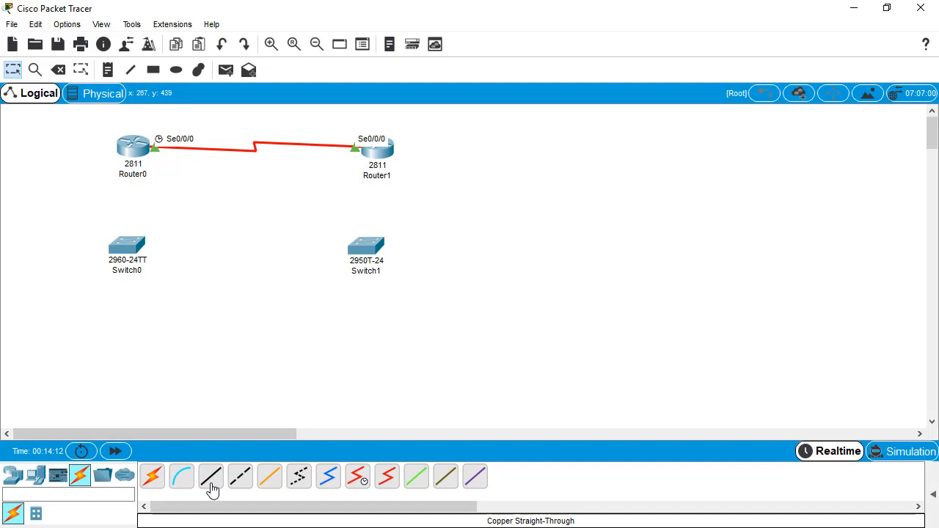
Connect Router0's FastEthernet0/0 to Switch0's FastEthernet0/1 with a Copper Straight-Through cable.
{"action": "left_click", "coordinate": [210, 485]}
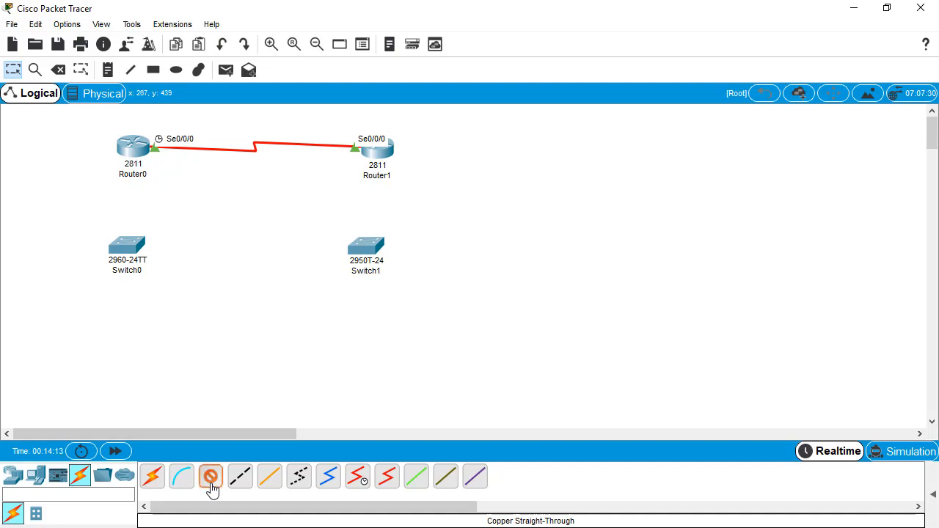
{"action": "left_click", "coordinate": [133, 158]}
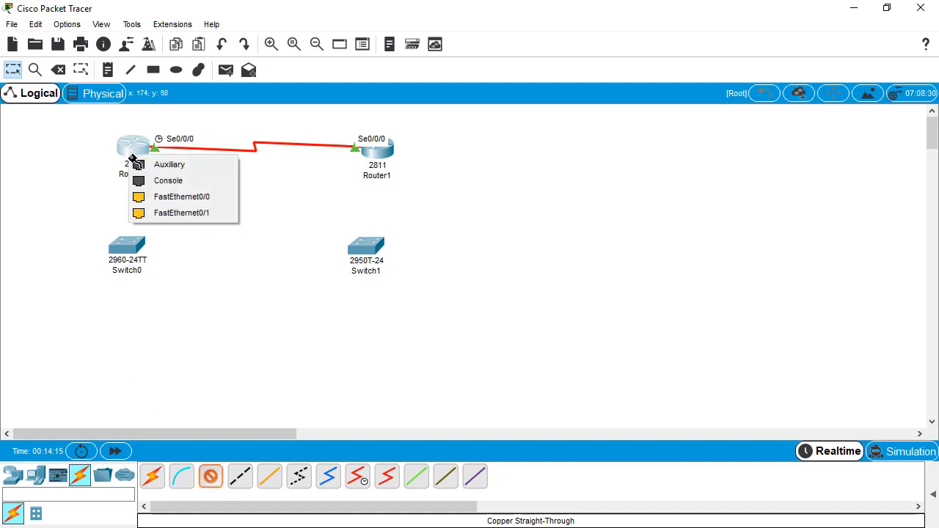
{"action": "left_click", "coordinate": [215, 196]}
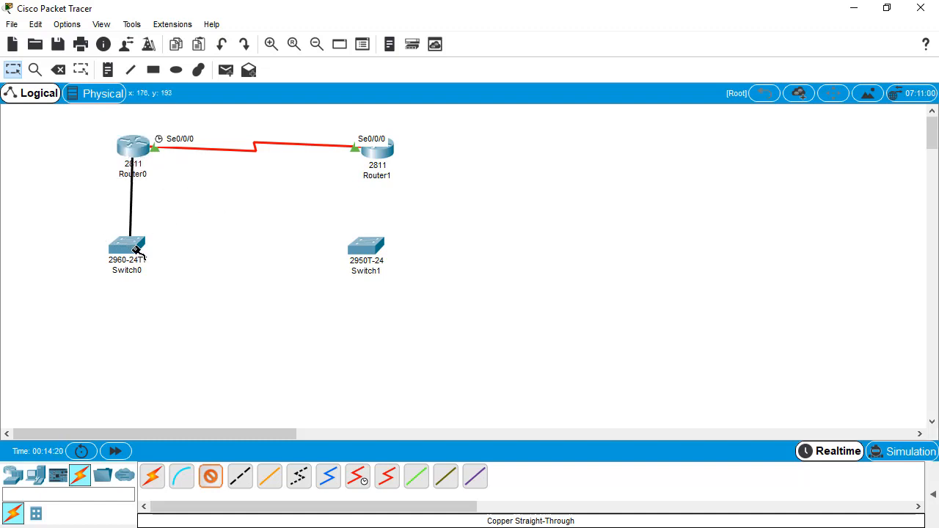
{"action": "left_click", "coordinate": [136, 251]}
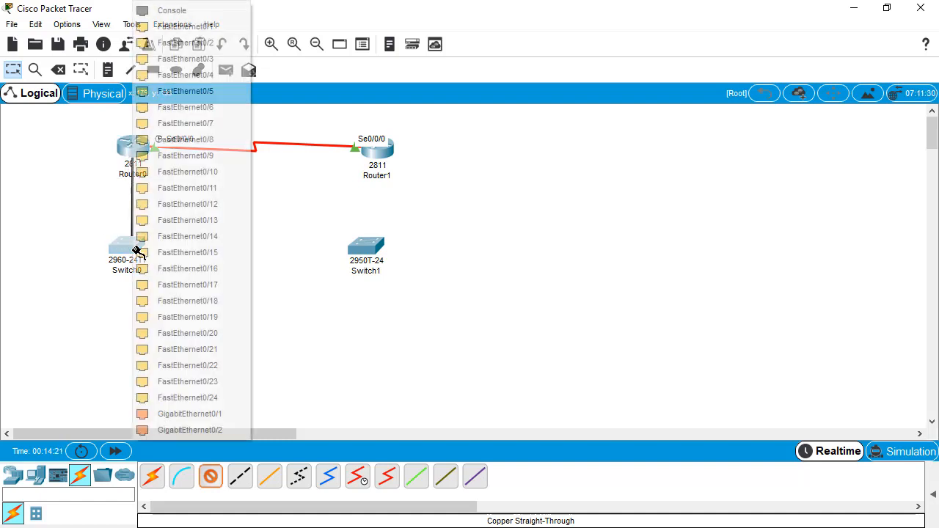
{"action": "left_click", "coordinate": [213, 27]}
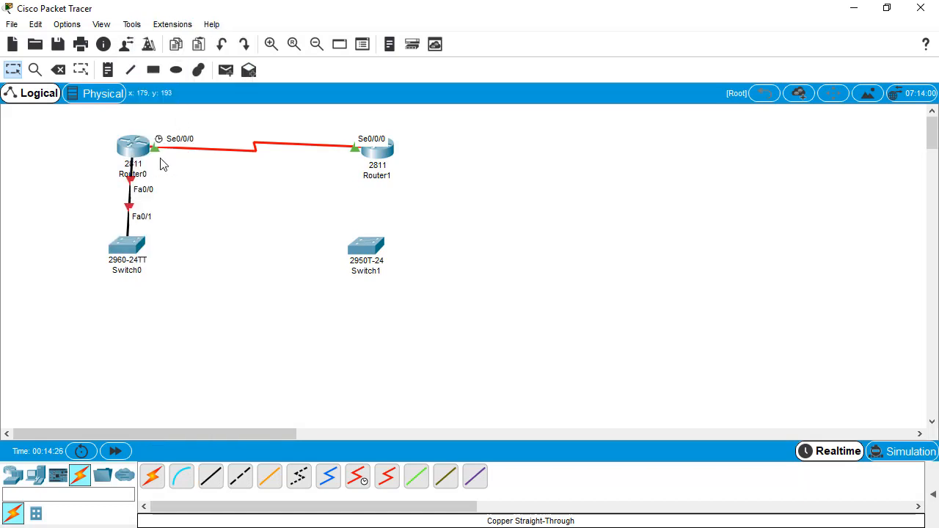
Connect Router1's FastEthernet0/0 to Switch1's FastEthernet0/1 with a Copper Straight-Through cable.
{"action": "left_click", "coordinate": [211, 477]}
{"action": "left_click", "coordinate": [371, 152]}
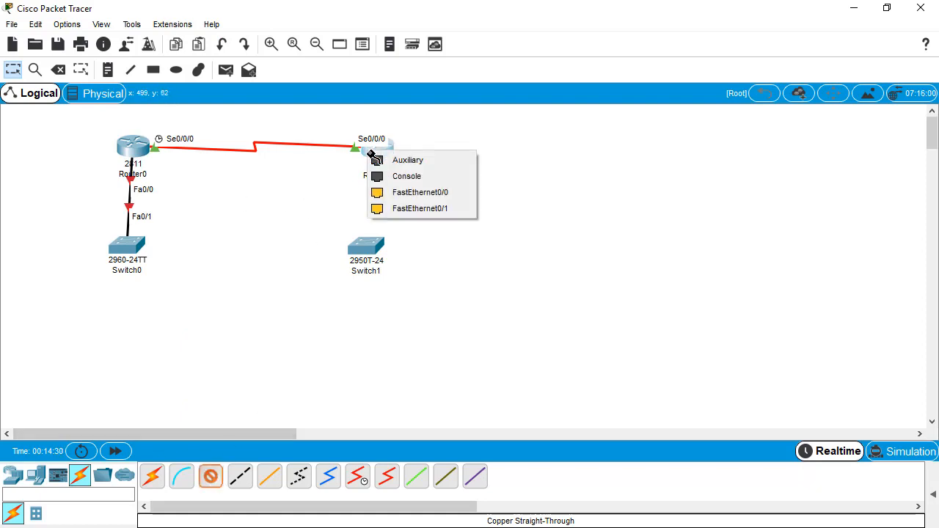
{"action": "left_click", "coordinate": [407, 192]}
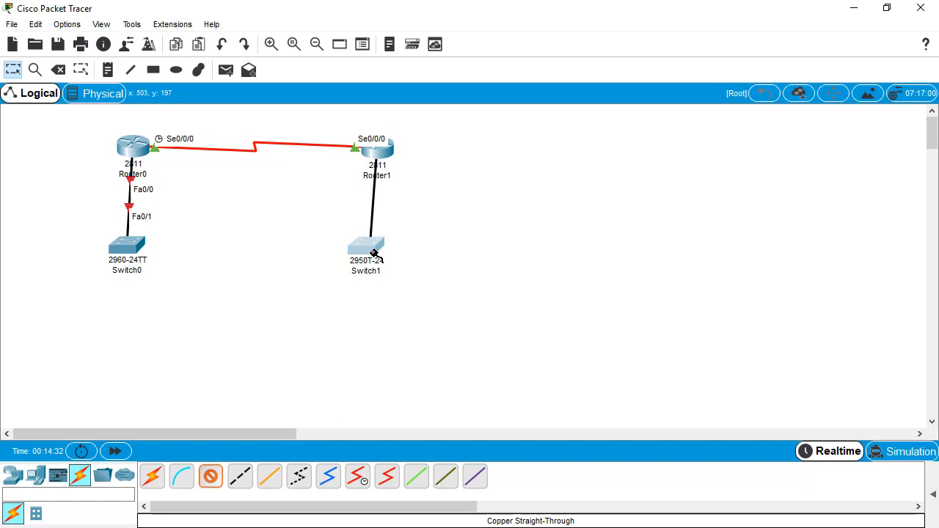
{"action": "left_click", "coordinate": [365, 248]}
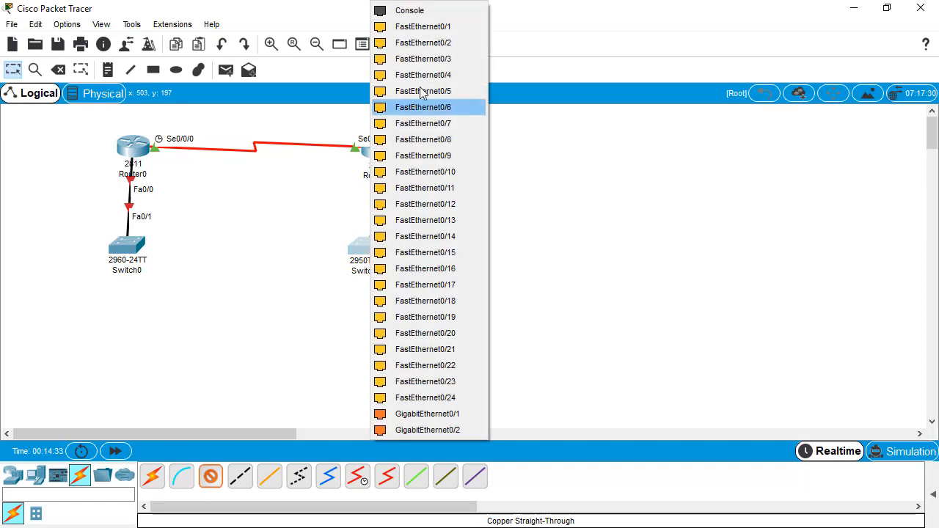
{"action": "left_click", "coordinate": [445, 29]}
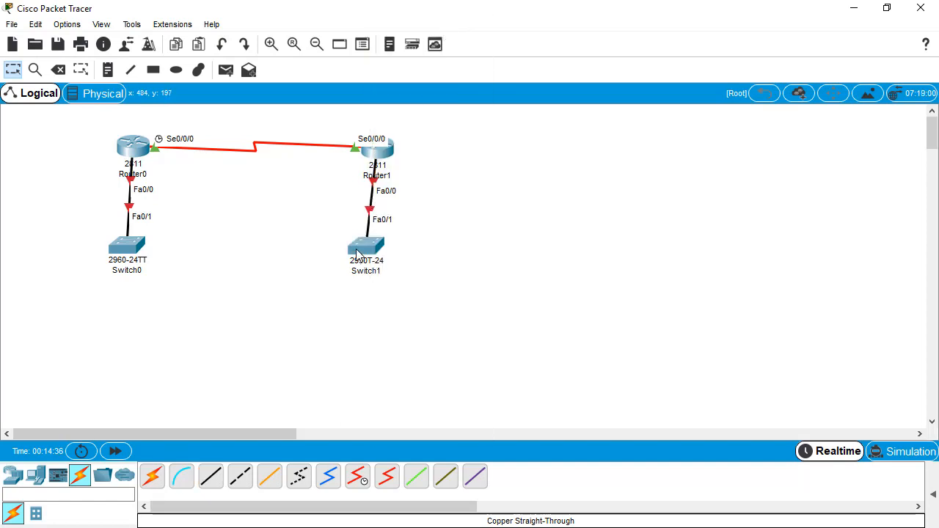
Shift Switch1 and Switch0 slightly so each sits directly below its router with a vertical link.
{"action": "left_click_drag", "start_coordinate": [357, 254], "coordinate": [366, 256]}
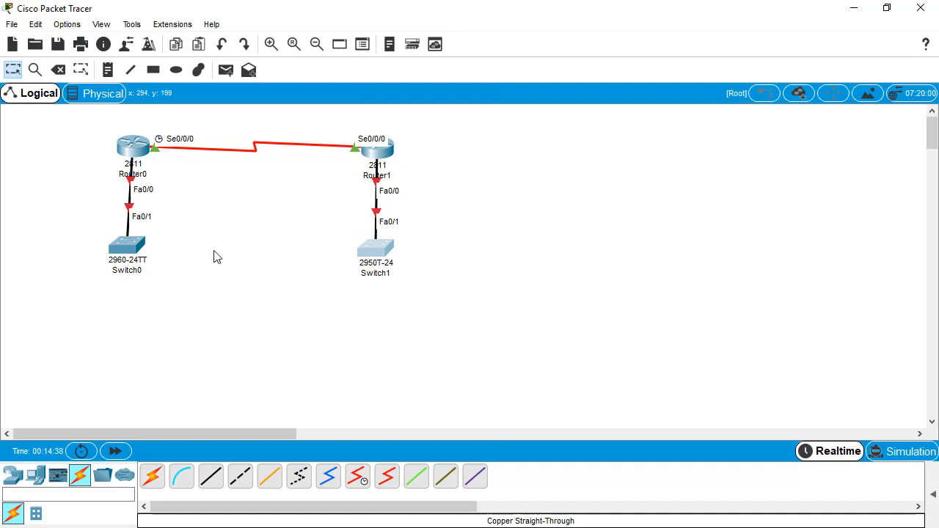
{"action": "left_click", "coordinate": [121, 252]}
{"action": "left_click_drag", "start_coordinate": [125, 251], "coordinate": [128, 254]}
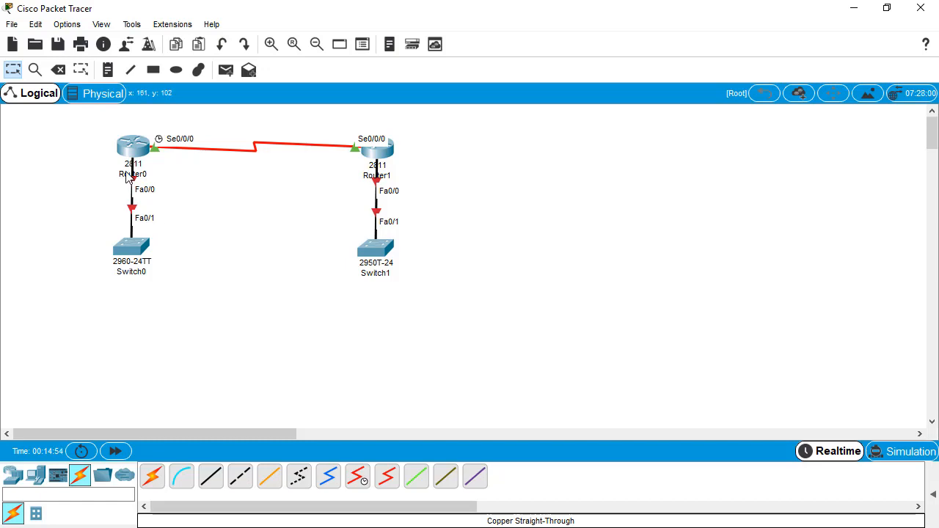
Open Router0's command line and enter global configuration mode with configure terminal.
{"action": "left_click", "coordinate": [136, 148]}
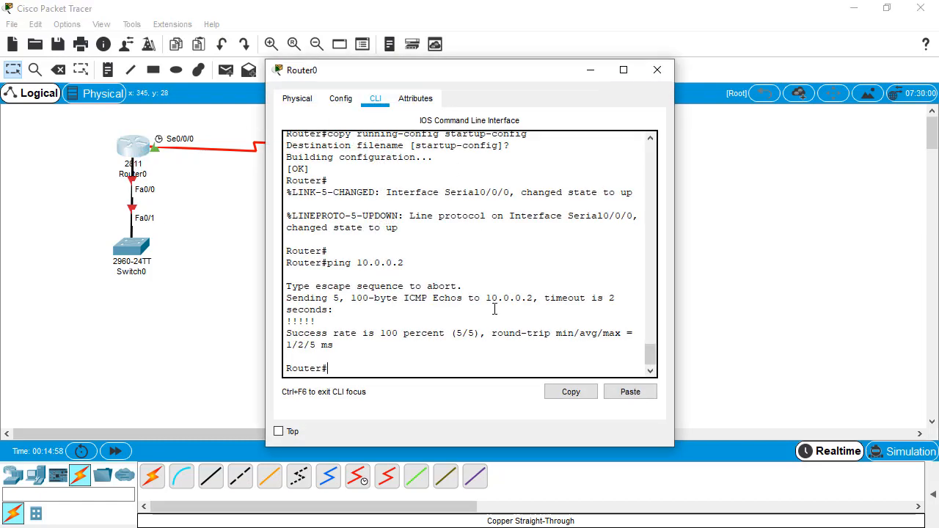
{"action": "key", "text": "Return"}
{"action": "type", "text": "cof"}
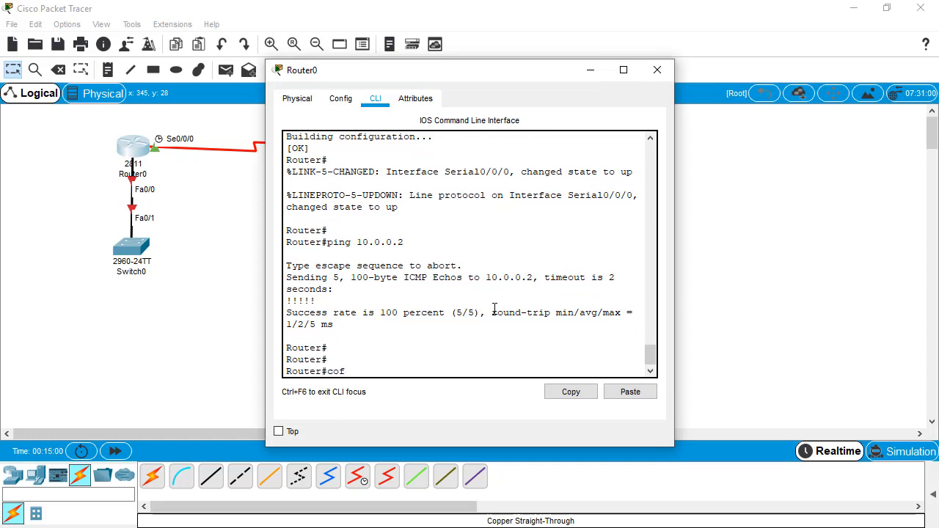
{"action": "key", "text": "BackSpace"}
{"action": "type", "text": "nfigure terminal"}
{"action": "key", "text": "Return"}
Enable Router0's interface fastethernet 0/1 with no shutdown and exit back to global configuration mode.
{"action": "type", "text": "inter"}
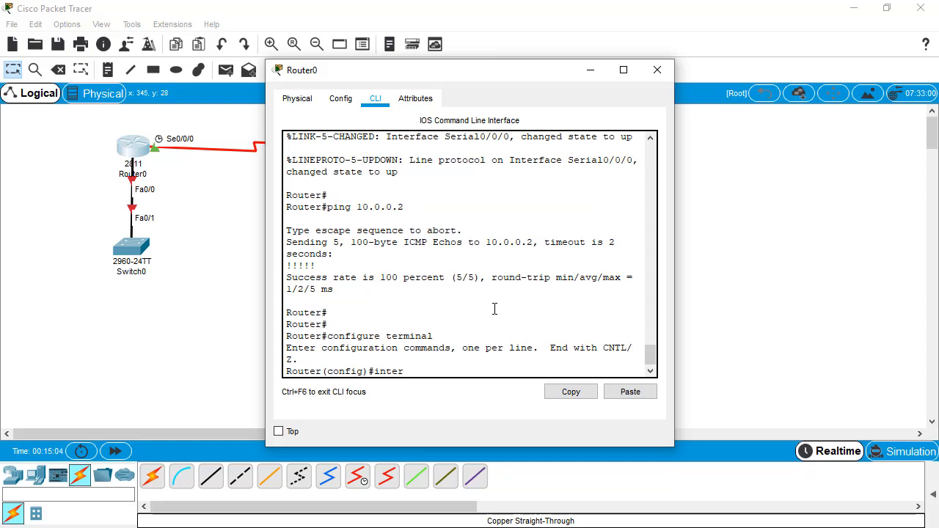
{"action": "type", "text": "face fastethernet 0"}
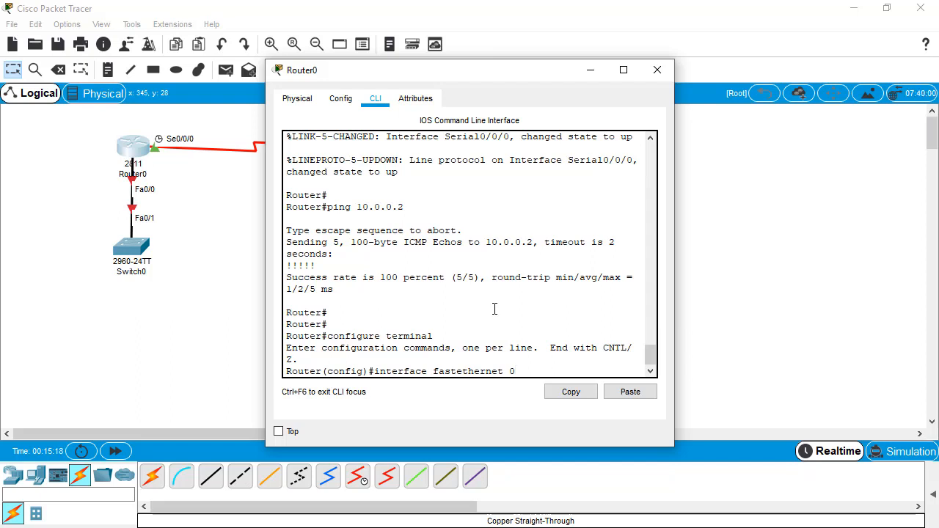
{"action": "type", "text": "/1"}
{"action": "key", "text": "Return"}
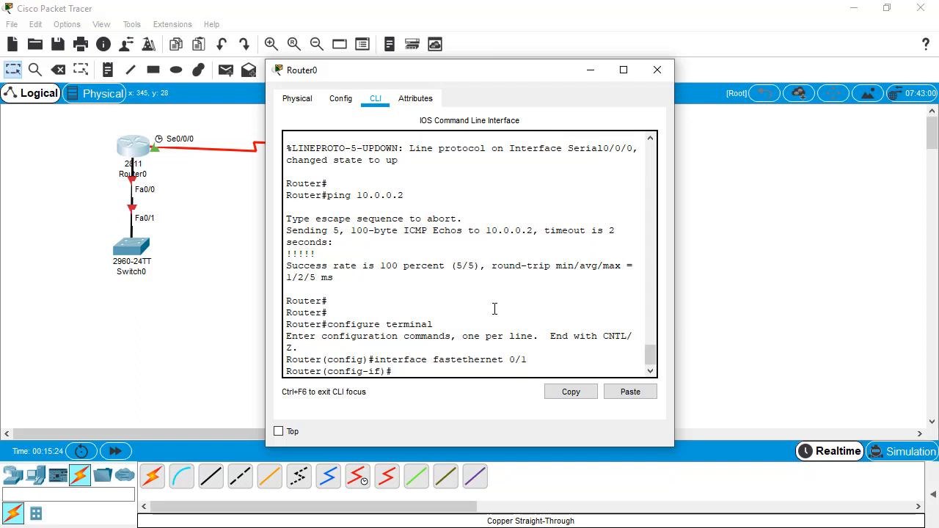
{"action": "type", "text": "no shutdown"}
{"action": "key", "text": "Return"}
{"action": "key", "text": "Return"}
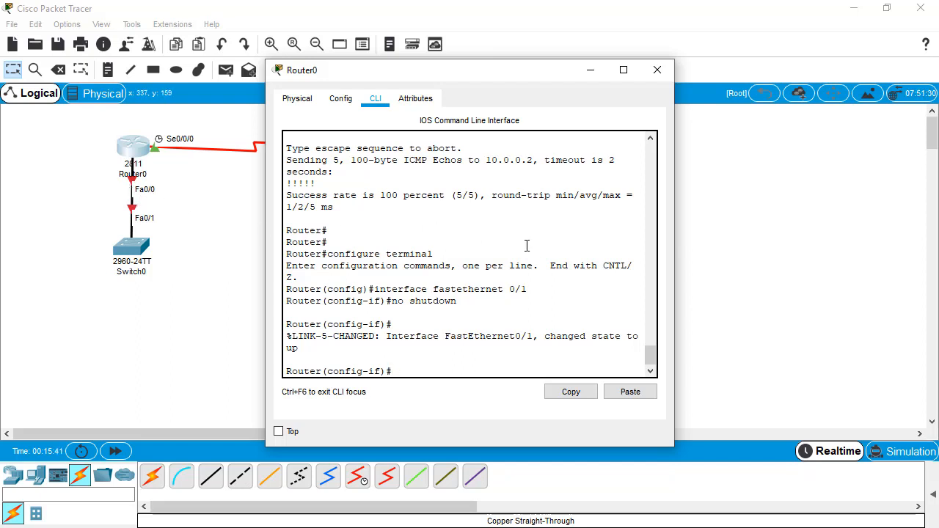
{"action": "type", "text": "exit"}
{"action": "key", "text": "Return"}
{"action": "key", "text": "Return"}
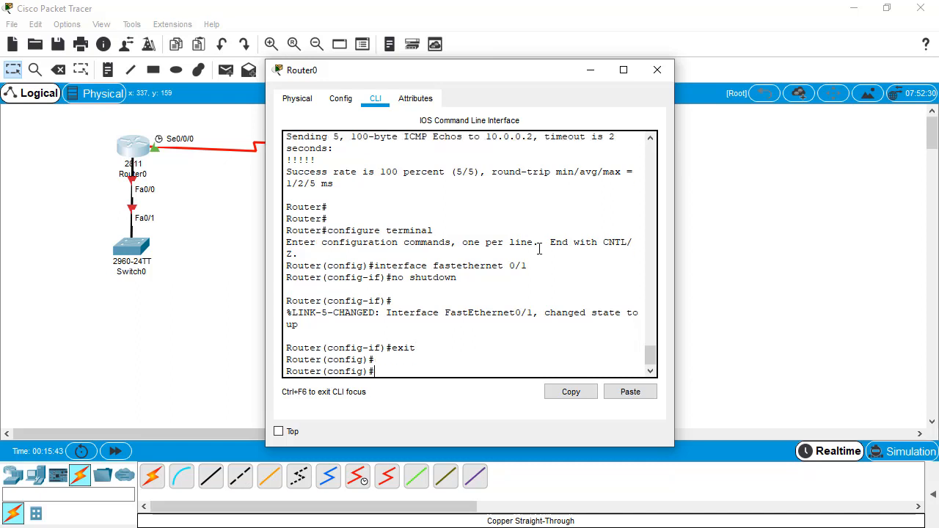
Enter Router0's interface fastethernet 0/0 and enable it with no shutdown.
{"action": "type", "text": "interface fastethernet"}
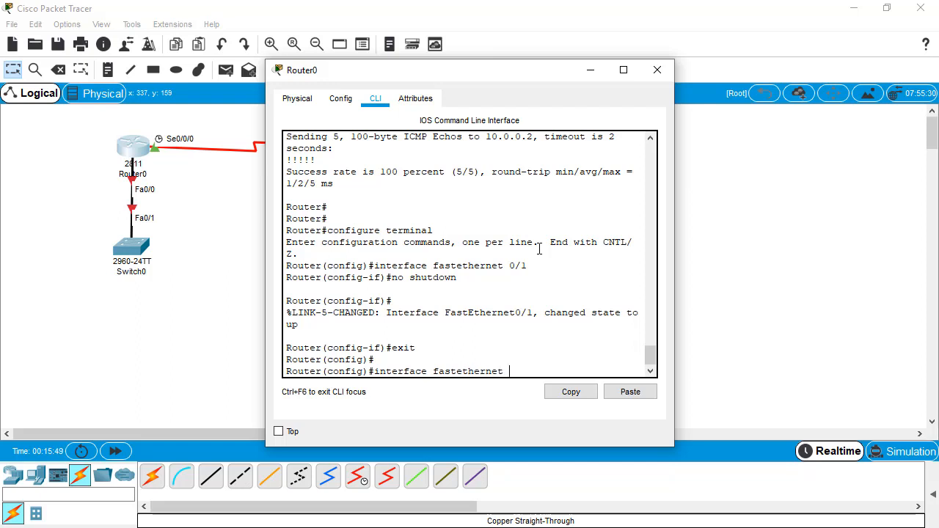
{"action": "type", "text": " 0/0"}
{"action": "key", "text": "Return"}
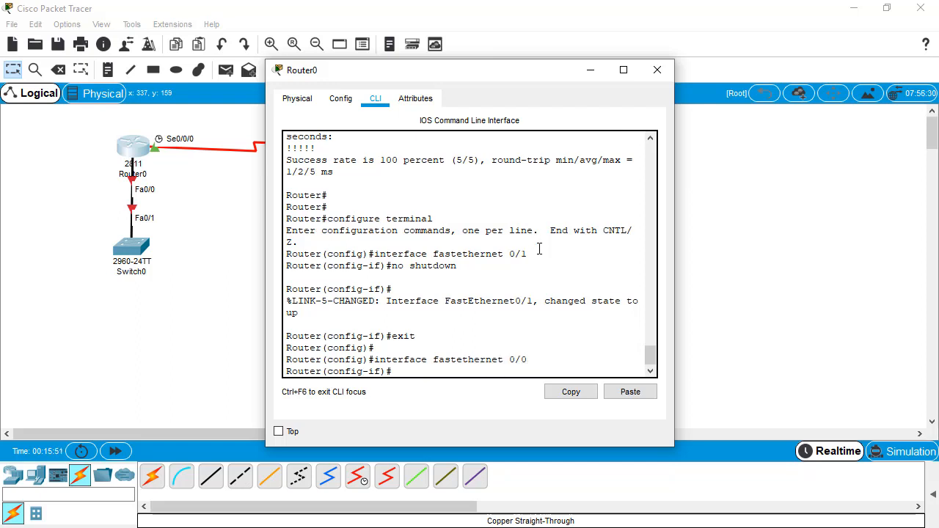
{"action": "type", "text": "no shutdown"}
{"action": "key", "text": "Return"}
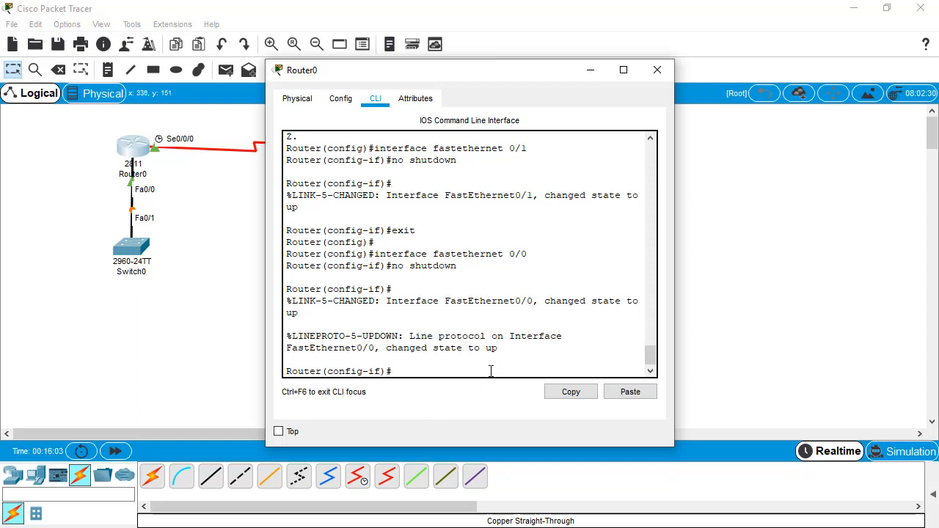
Assign IP address 192.168.10.1 with mask 255.255.255.0 to Router0's FastEthernet 0/0 and exit back to privileged mode.
{"action": "type", "text": "ip address 192.168.10."}
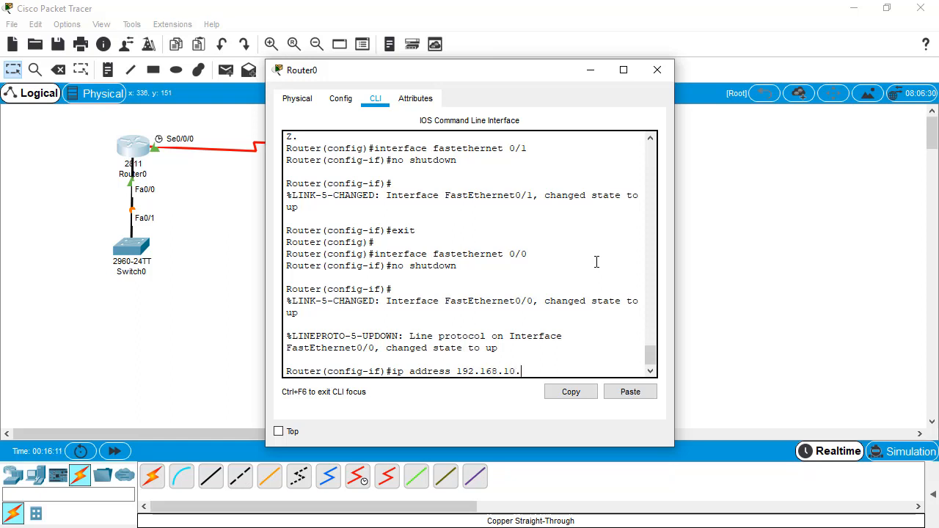
{"action": "type", "text": "1 255.255.255.0"}
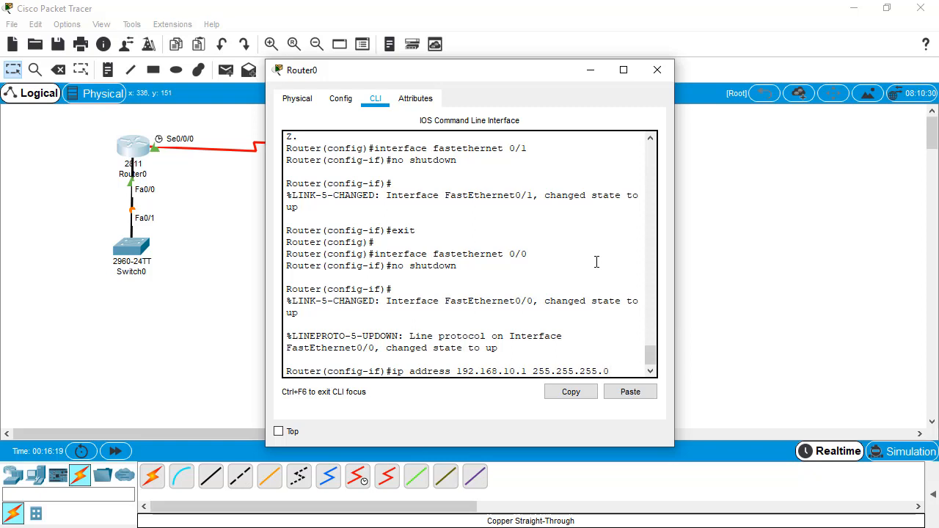
{"action": "key", "text": "Return"}
{"action": "type", "text": "exit"}
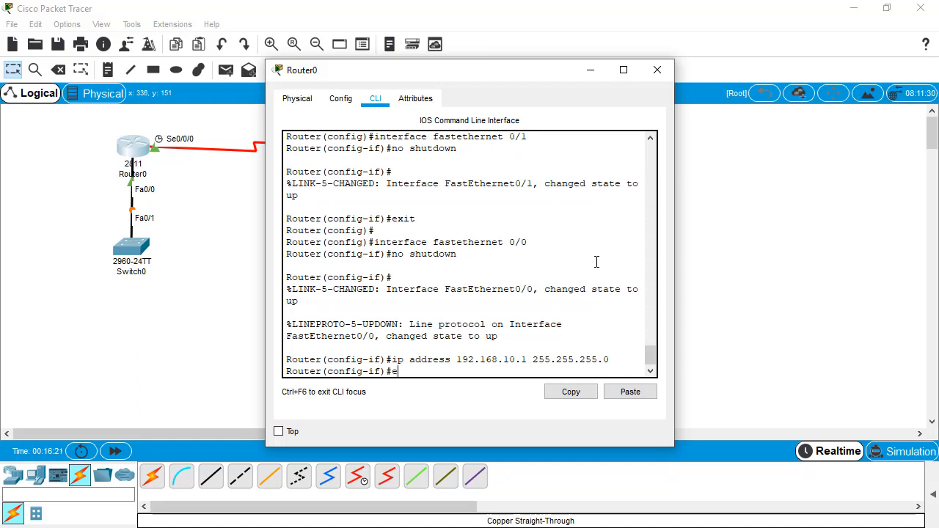
{"action": "key", "text": "Return"}
{"action": "type", "text": "exit"}
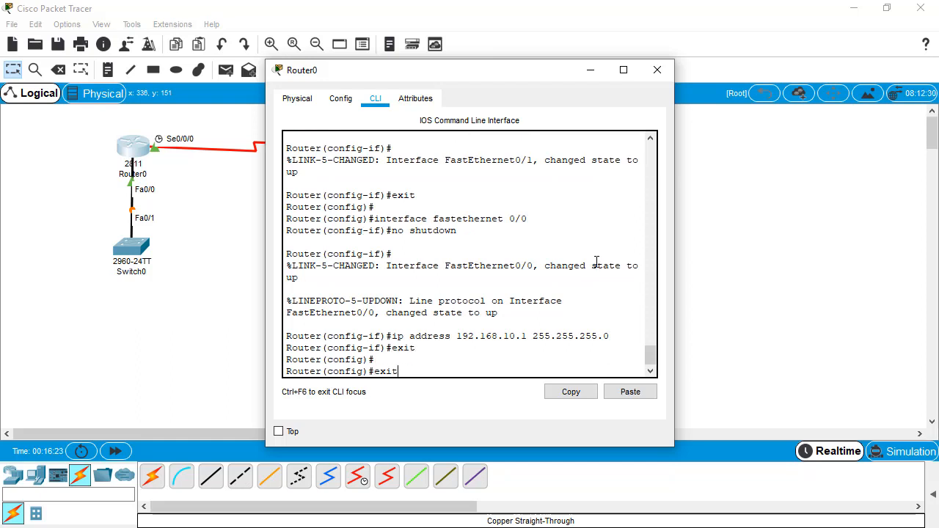
{"action": "key", "text": "Return"}
Save Router0's configuration with copy running-config startup-config, accepting the default destination filename, and close its window.
{"action": "type", "text": "copy ru"}
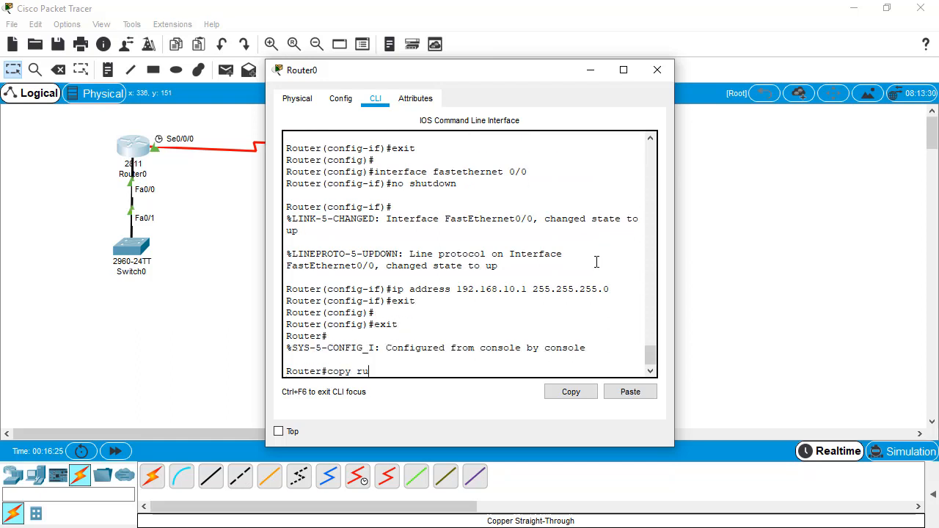
{"action": "type", "text": "nning-config startup-c"}
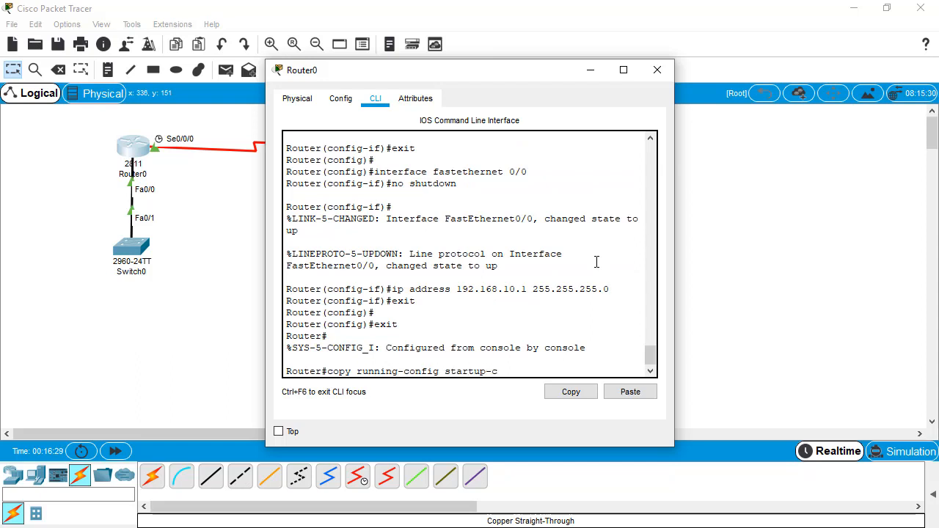
{"action": "type", "text": "onfig"}
{"action": "key", "text": "Return"}
{"action": "key", "text": "Return"}
{"action": "key", "text": "Return"}
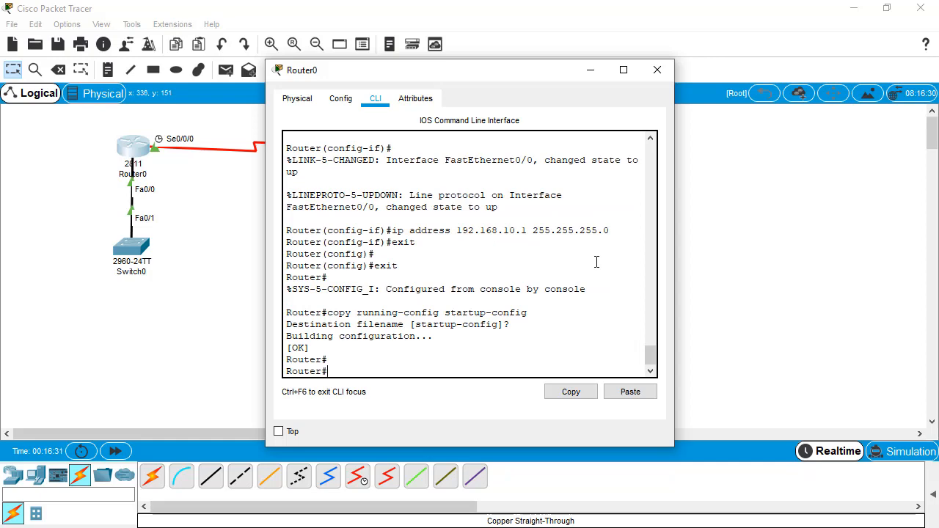
{"action": "left_click", "coordinate": [653, 73]}
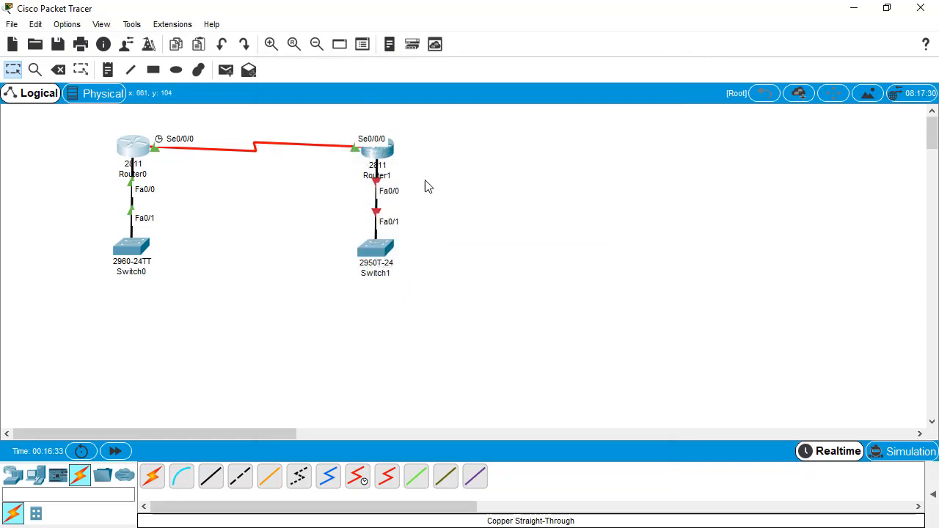
Open Router1's command line in a widened window beside the topology and enter global configuration mode with configure terminal.
{"action": "left_click", "coordinate": [383, 154]}
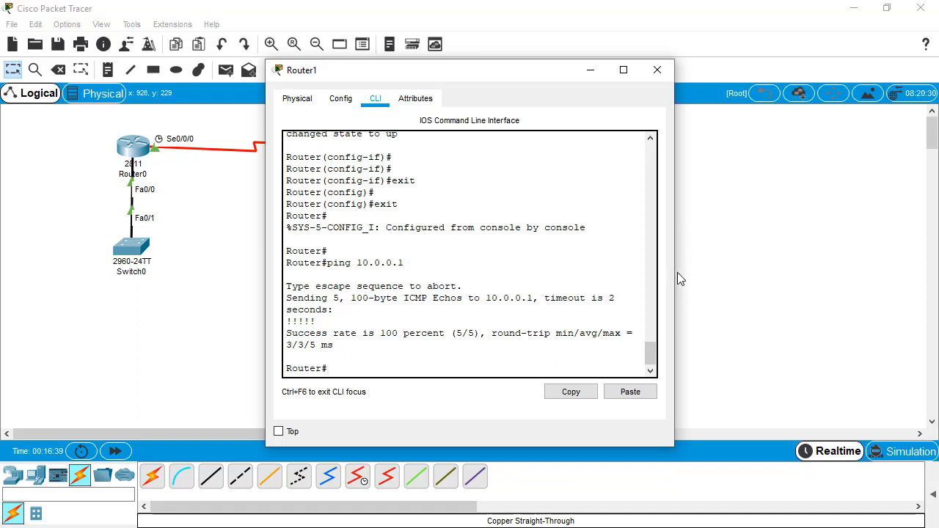
{"action": "left_click_drag", "start_coordinate": [675, 275], "coordinate": [804, 282]}
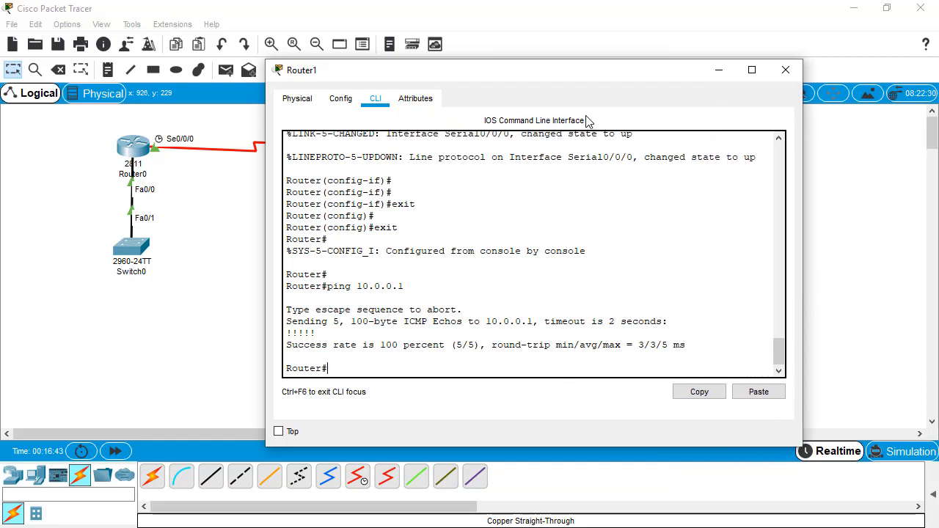
{"action": "left_click_drag", "start_coordinate": [553, 73], "coordinate": [716, 67]}
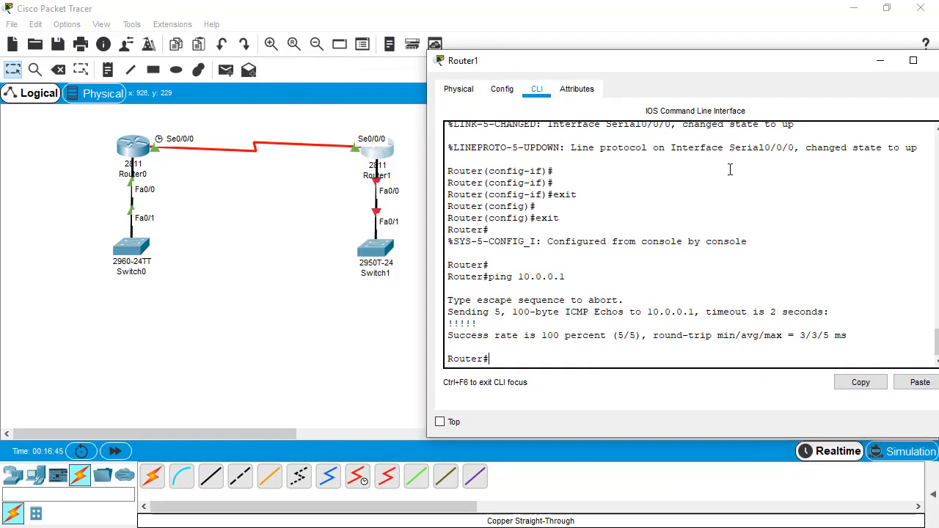
{"action": "type", "text": "configure terminal"}
{"action": "key", "text": "Return"}
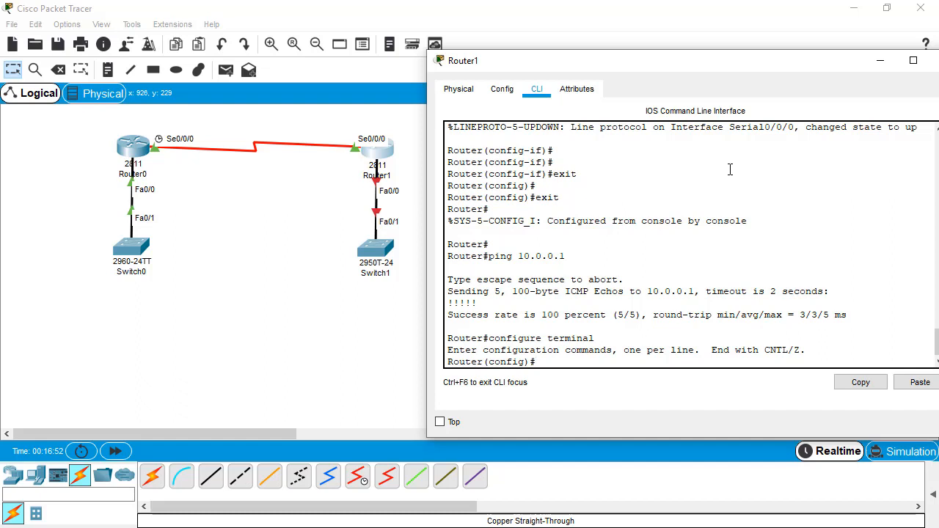
Enter Router1's interface fastethernet 0/0 and enable it with no shutdown.
{"action": "type", "text": "interface fastethernet 0/"}
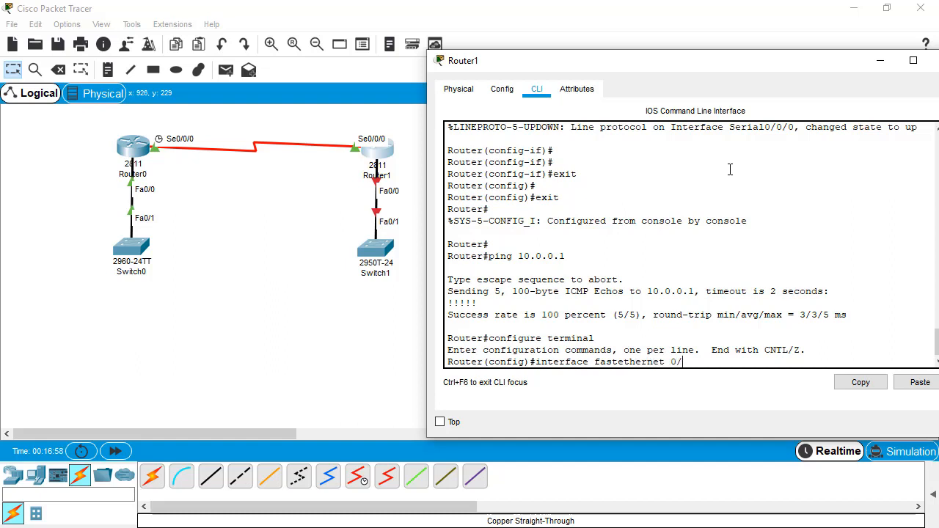
{"action": "type", "text": "0"}
{"action": "key", "text": "Return"}
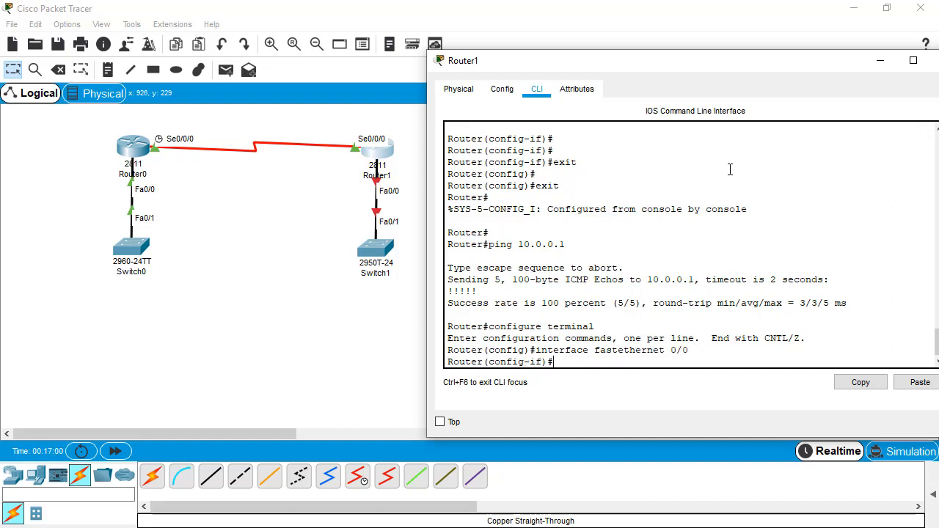
{"action": "type", "text": "no shutdown"}
{"action": "key", "text": "Return"}
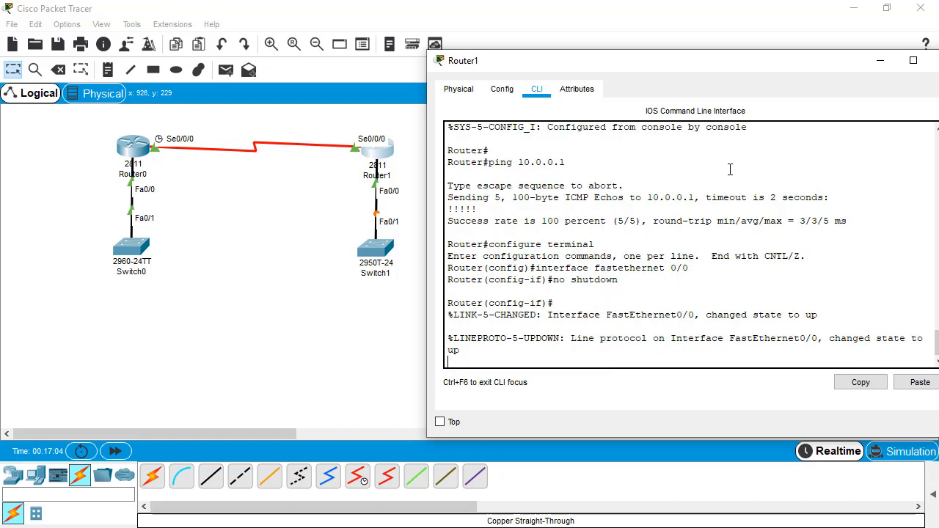
{"action": "key", "text": "Return"}
{"action": "key", "text": "Return"}
Assign IP address 192.168.20.1 with mask 255.255.255.0 to Router1's FastEthernet 0/0 and exit back to privileged mode.
{"action": "type", "text": "ip add"}
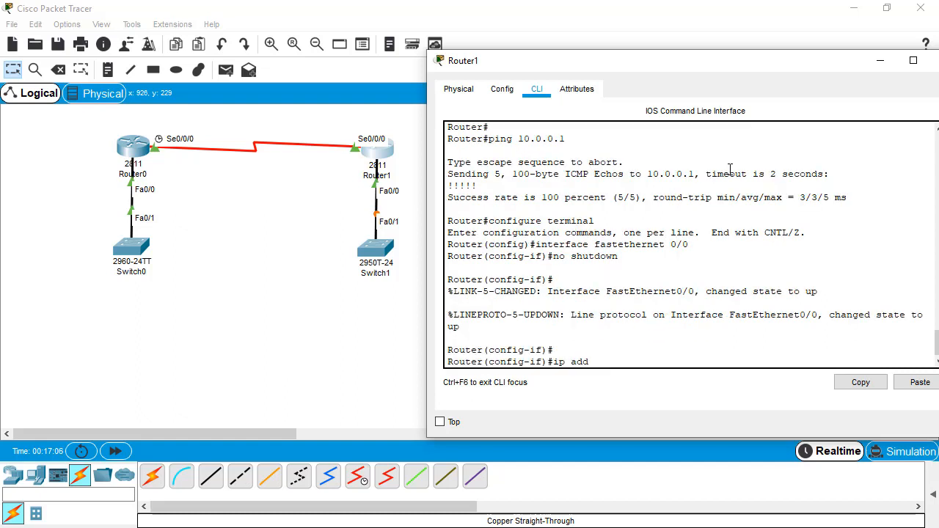
{"action": "type", "text": "ress 192.168.20.1 2"}
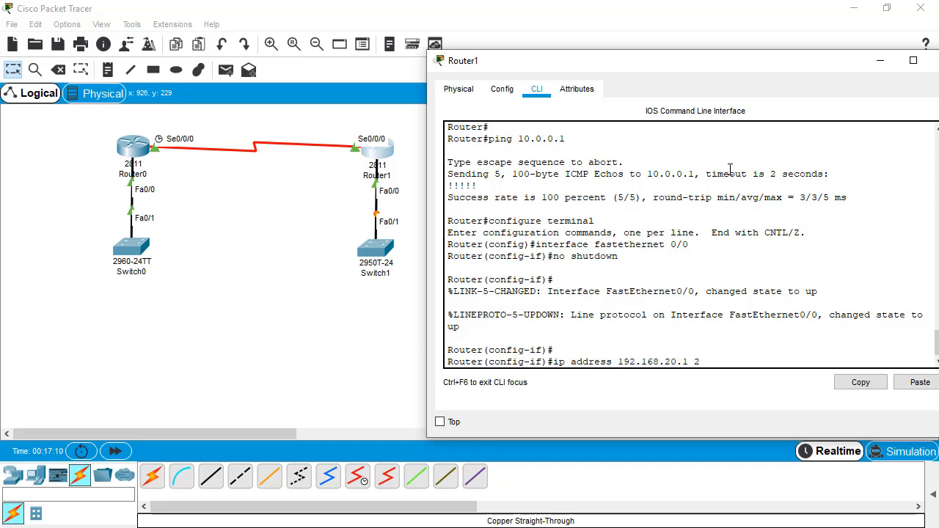
{"action": "type", "text": "55.255.255.0"}
{"action": "key", "text": "Return"}
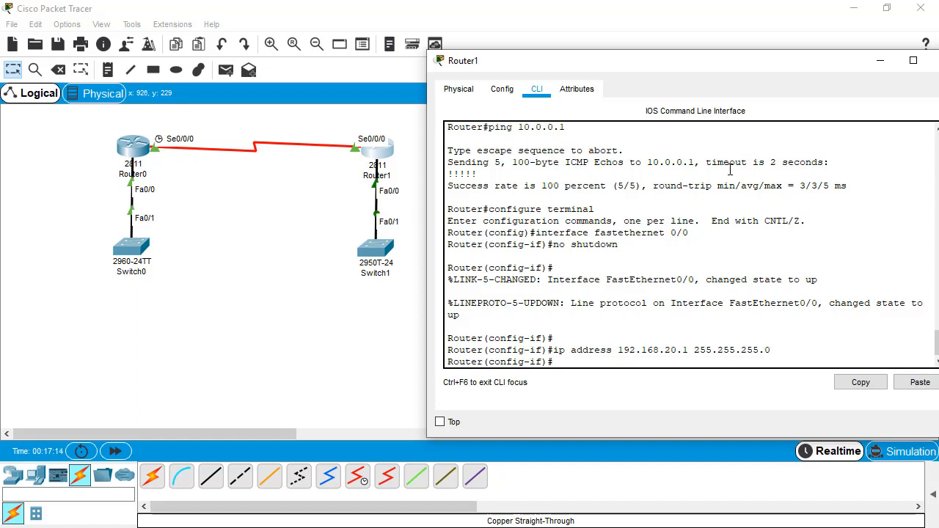
{"action": "type", "text": "exit"}
{"action": "key", "text": "Return"}
{"action": "key", "text": "Return"}
{"action": "type", "text": "exit"}
{"action": "key", "text": "Return"}
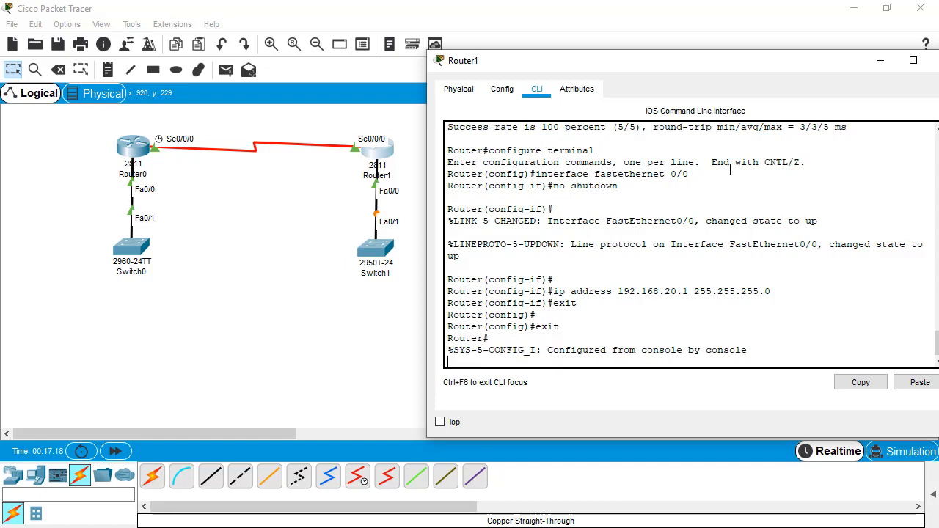
Save Router1's configuration with copy running-config startup-config, accepting the default destination filename, and close its window.
{"action": "type", "text": "copy runn"}
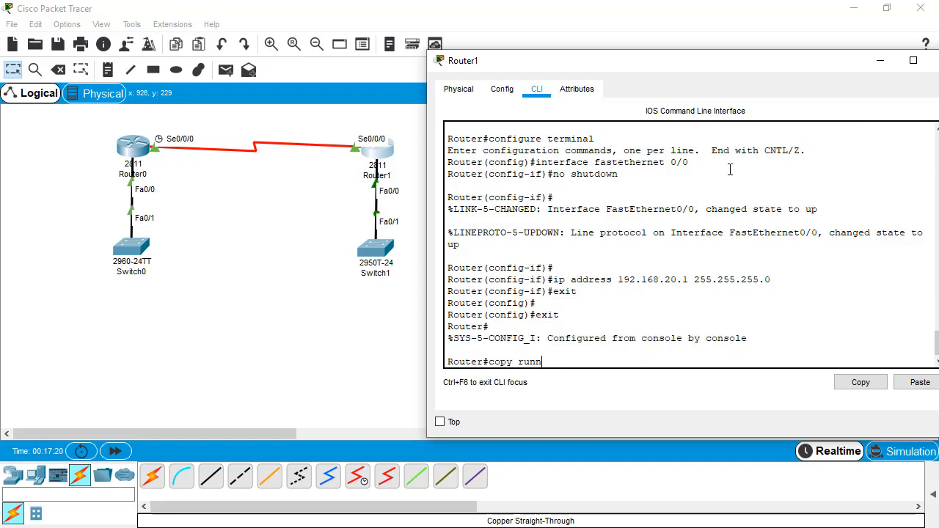
{"action": "type", "text": "ing-config startup-cofig"}
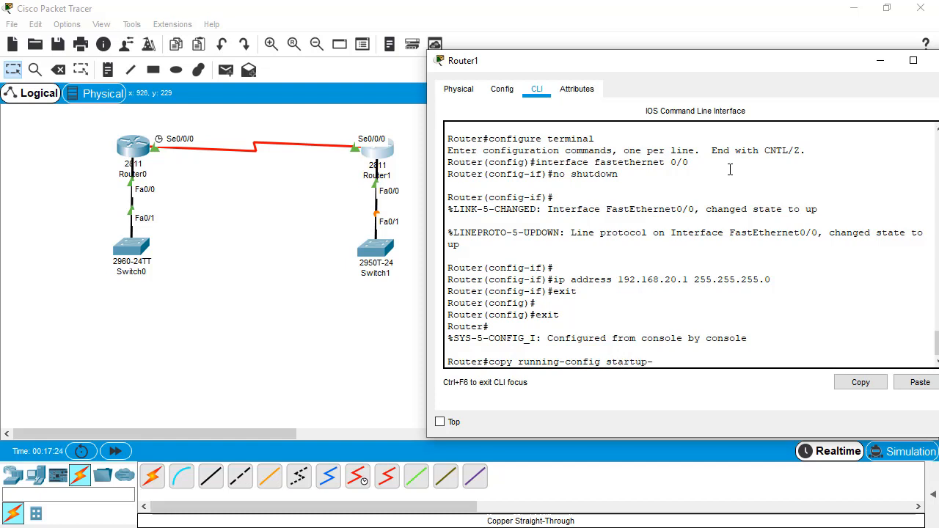
{"action": "key", "text": "BackSpace"}
{"action": "key", "text": "BackSpace"}
{"action": "key", "text": "BackSpace"}
{"action": "type", "text": "nfig"}
{"action": "key", "text": "Return"}
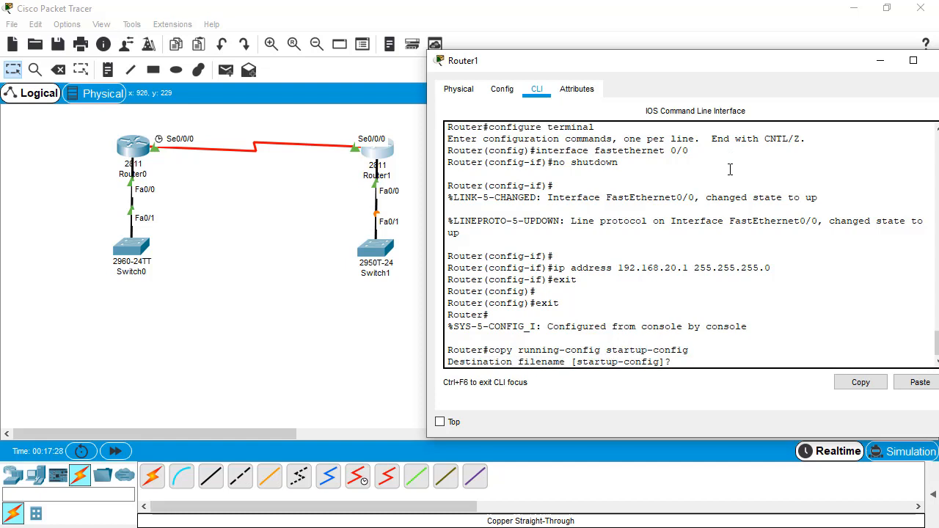
{"action": "key", "text": "Return"}
{"action": "key", "text": "Return"}
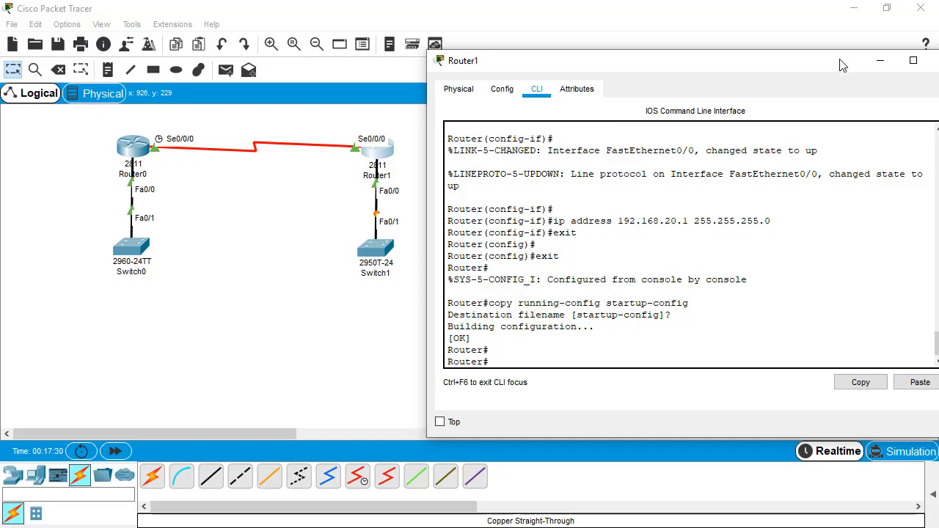
{"action": "left_click_drag", "start_coordinate": [842, 61], "coordinate": [711, 54]}
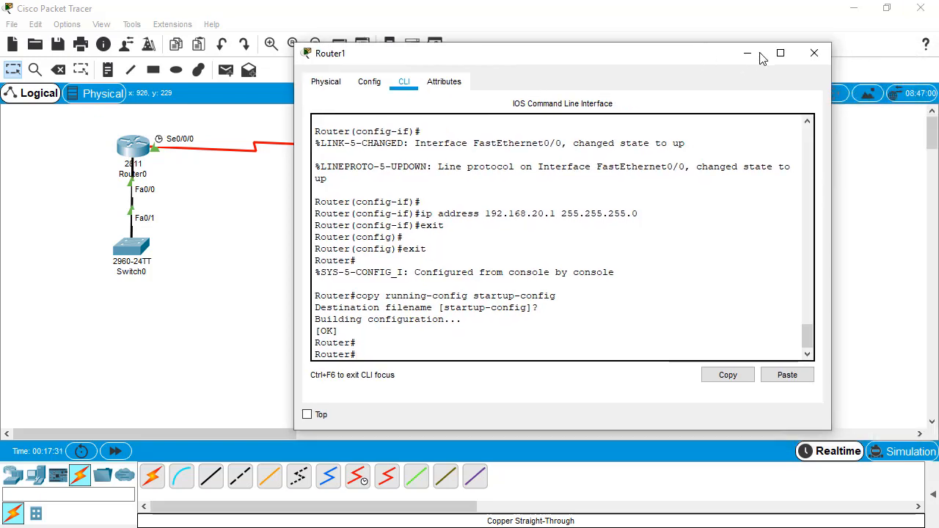
{"action": "left_click", "coordinate": [814, 54]}
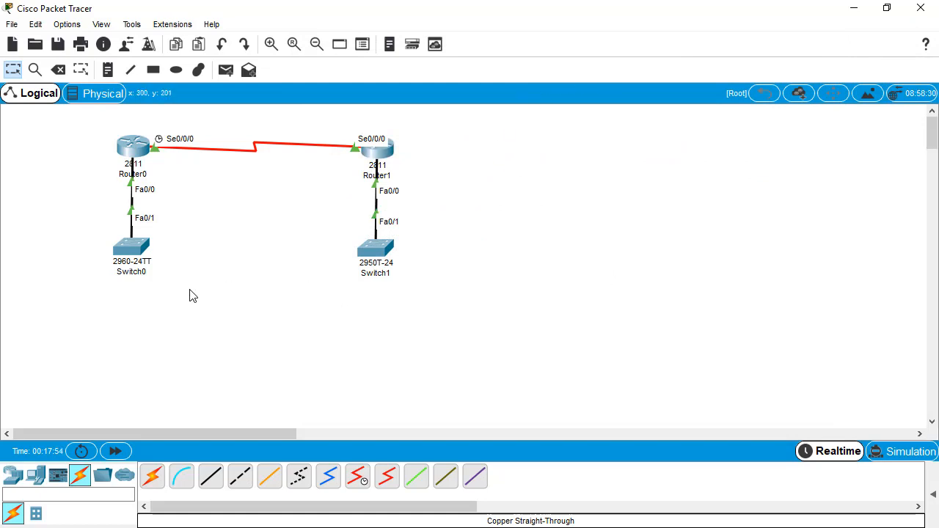
Place three PCs in a row below Switch0 and one PC below Switch1.
{"action": "left_click", "coordinate": [35, 476]}
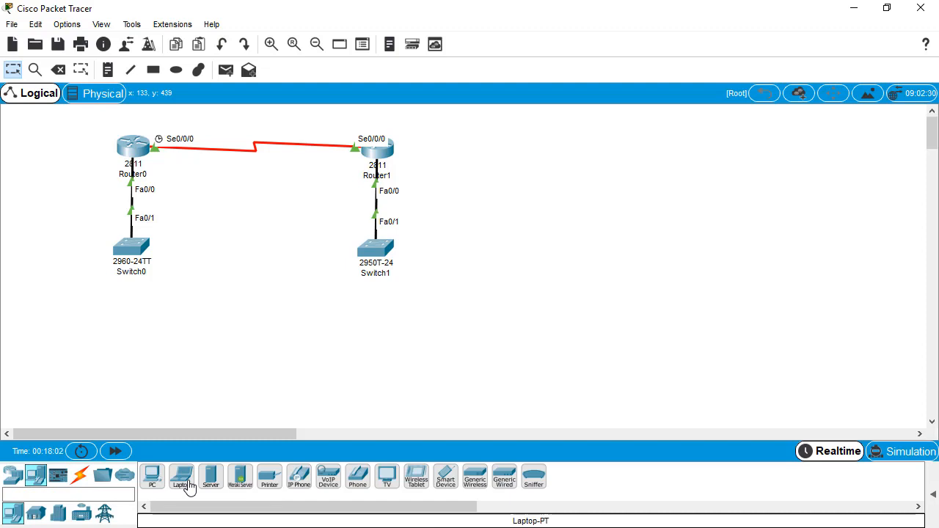
{"action": "left_click", "coordinate": [152, 480]}
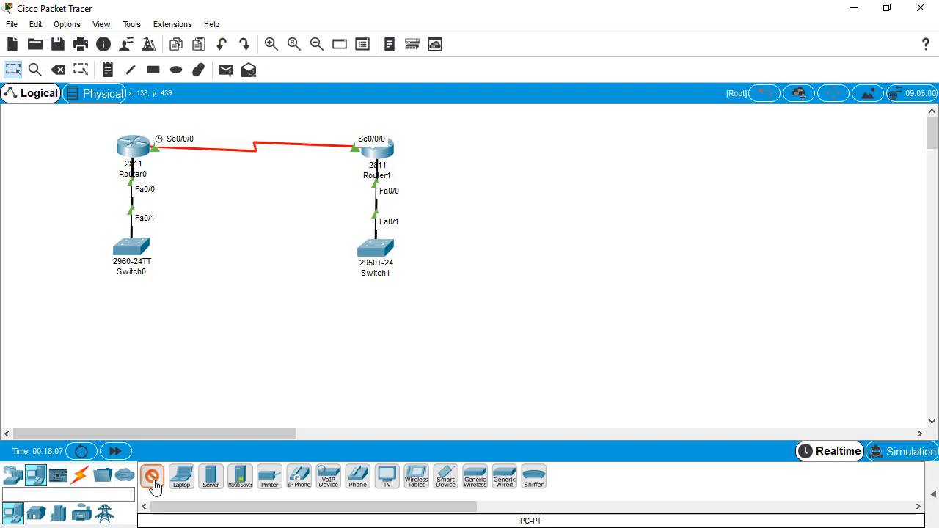
{"action": "left_click", "coordinate": [23, 342]}
{"action": "left_click", "coordinate": [72, 344]}
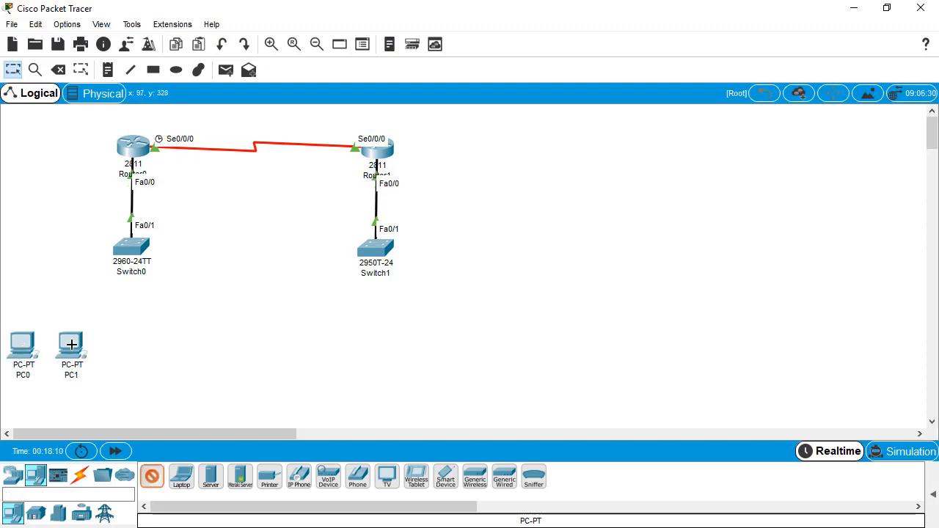
{"action": "left_click", "coordinate": [124, 342]}
{"action": "left_click", "coordinate": [374, 337]}
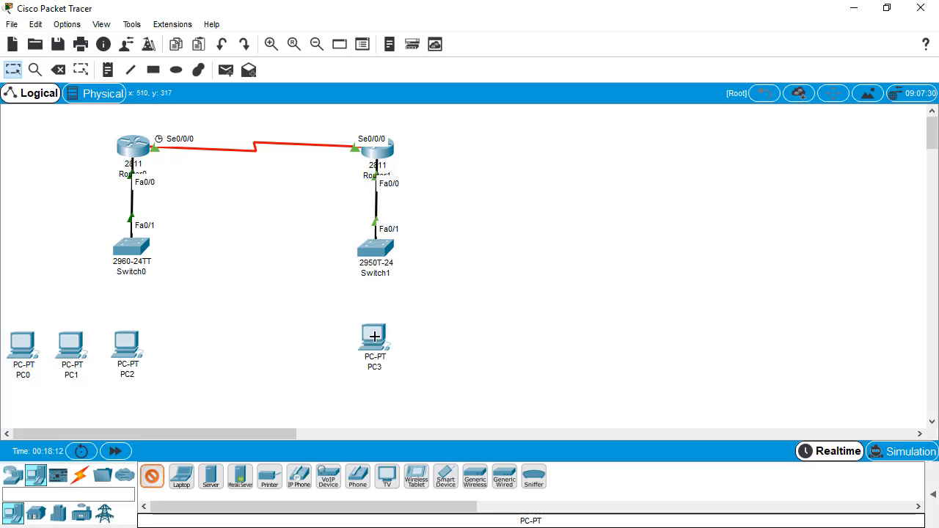
{"action": "key", "text": "Escape"}
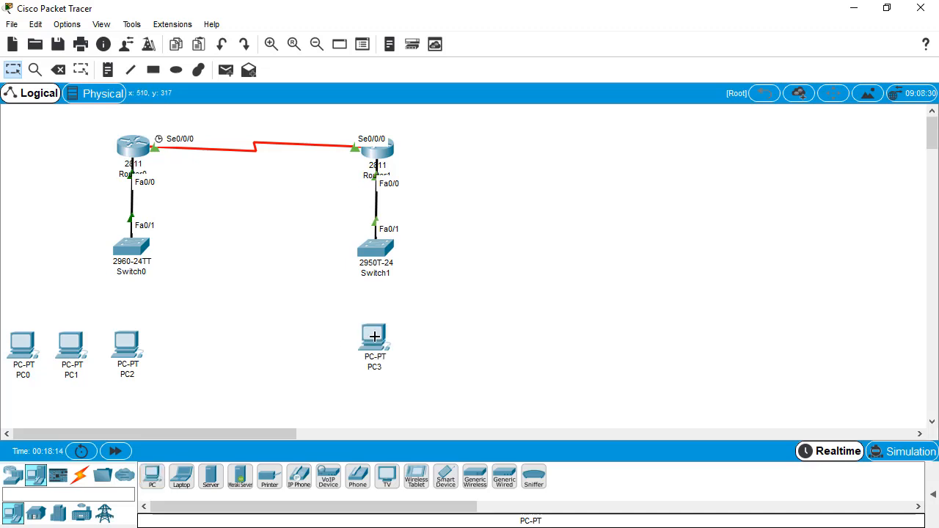
Connect Switch0's FastEthernet0/2 port to PC0's FastEthernet0 port with a Copper Straight-Through cable.
{"action": "left_click", "coordinate": [79, 480]}
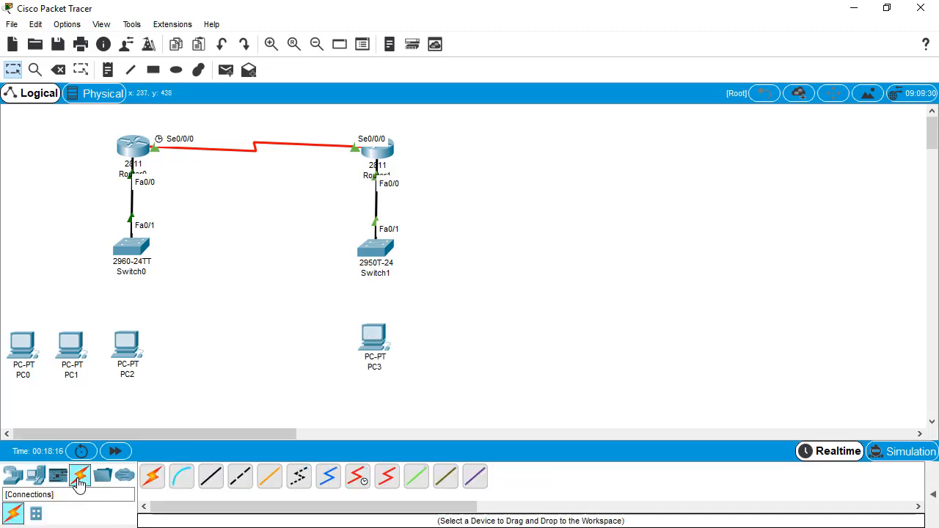
{"action": "left_click", "coordinate": [212, 476]}
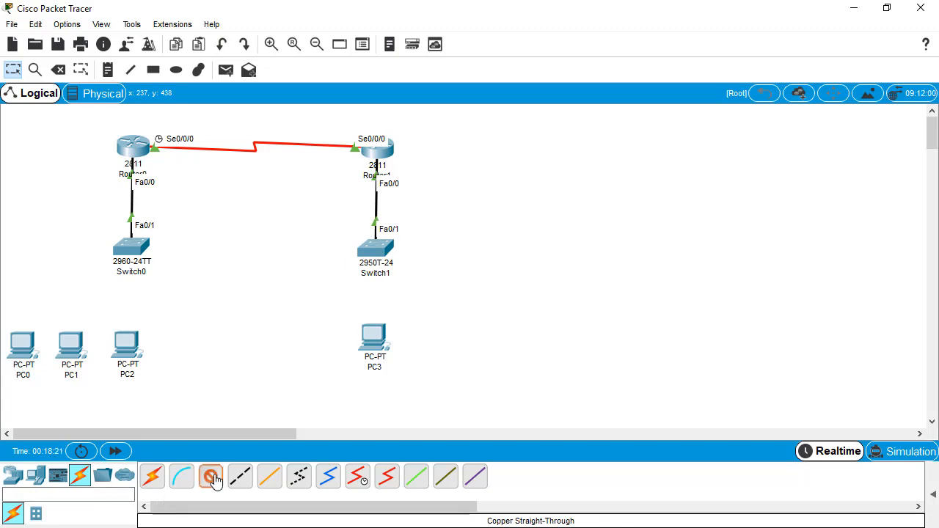
{"action": "left_click", "coordinate": [126, 247]}
{"action": "left_click", "coordinate": [196, 27]}
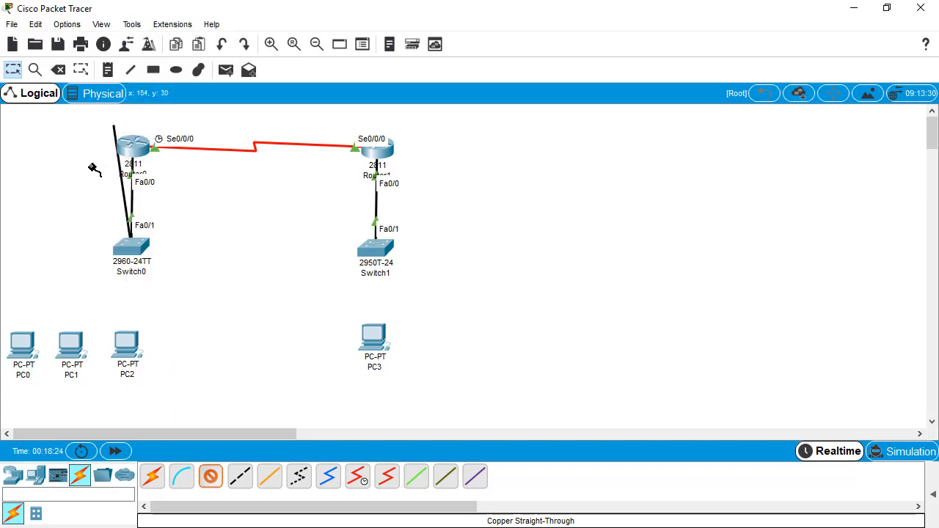
{"action": "left_click", "coordinate": [22, 344]}
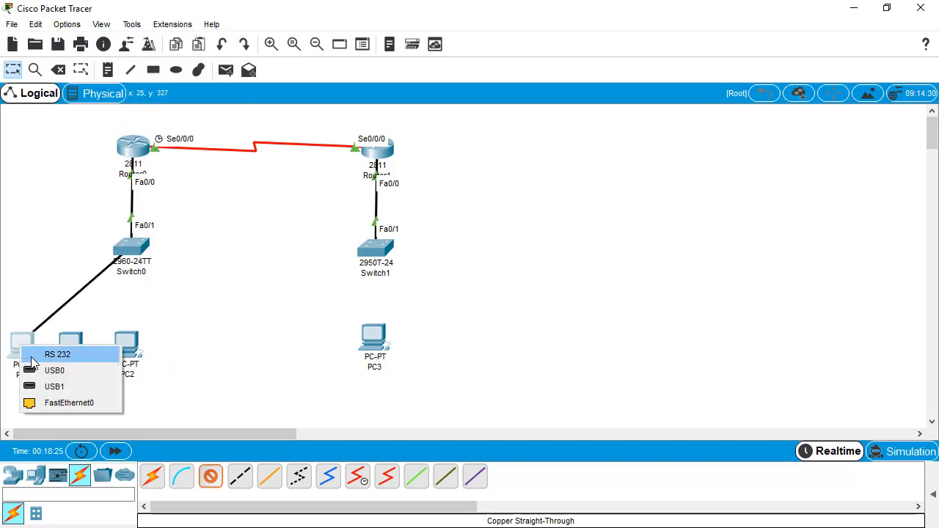
{"action": "left_click", "coordinate": [60, 402]}
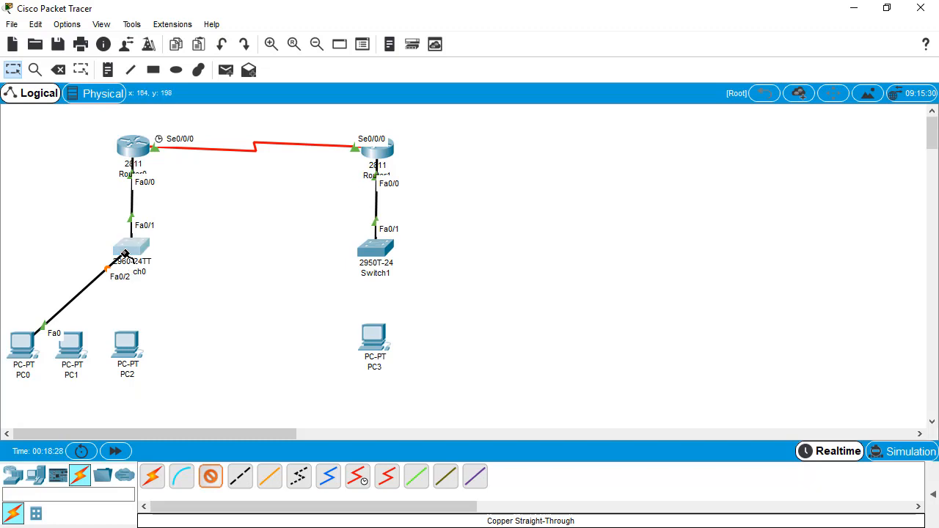
Connect Switch0's FastEthernet0/3 port to PC1's FastEthernet0 port with a Copper Straight-Through cable.
{"action": "left_click", "coordinate": [125, 253]}
{"action": "left_click", "coordinate": [205, 26]}
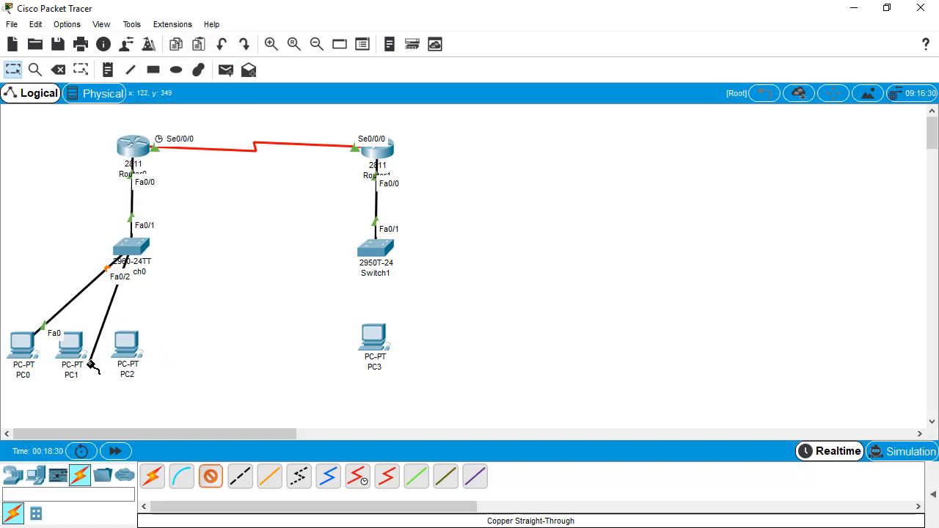
{"action": "left_click", "coordinate": [72, 352]}
{"action": "left_click", "coordinate": [104, 416]}
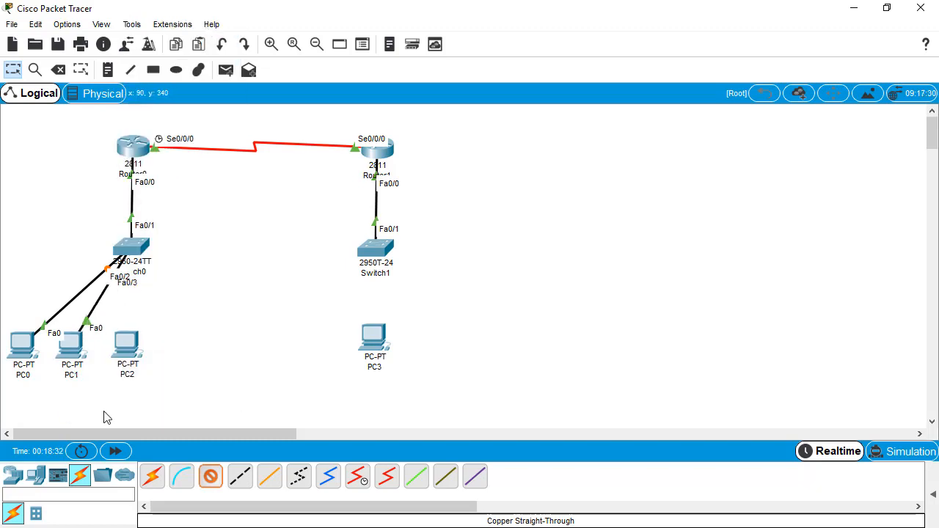
Connect Switch0's FastEthernet0/4 port to PC2's FastEthernet0 port with a Copper Straight-Through cable.
{"action": "left_click", "coordinate": [142, 235]}
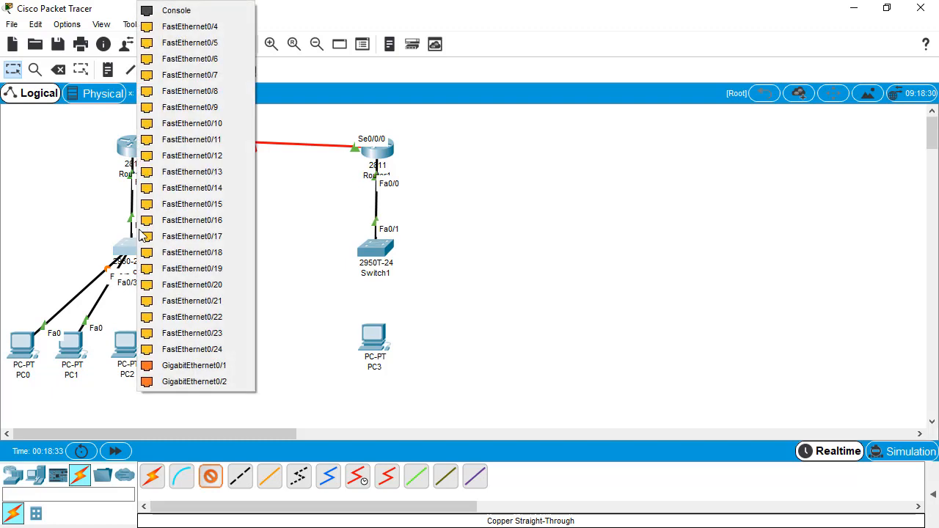
{"action": "left_click", "coordinate": [183, 28]}
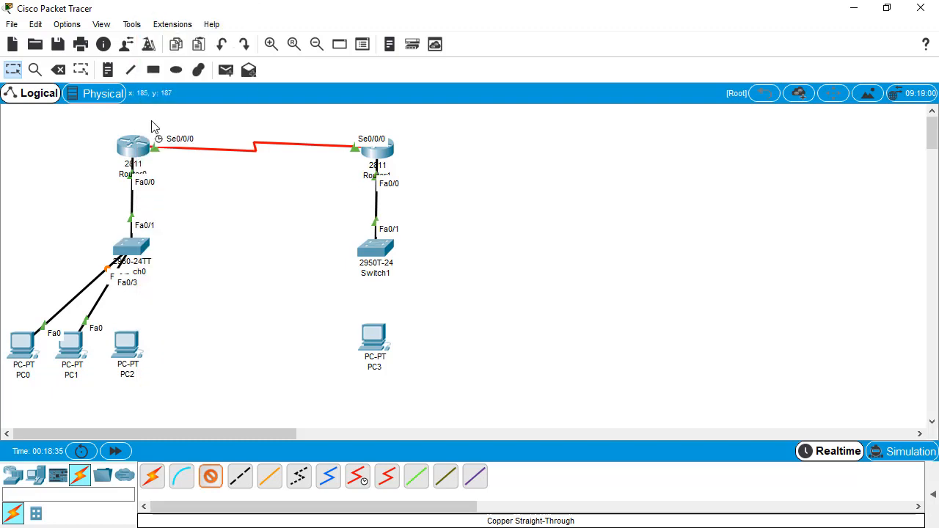
{"action": "left_click", "coordinate": [129, 346]}
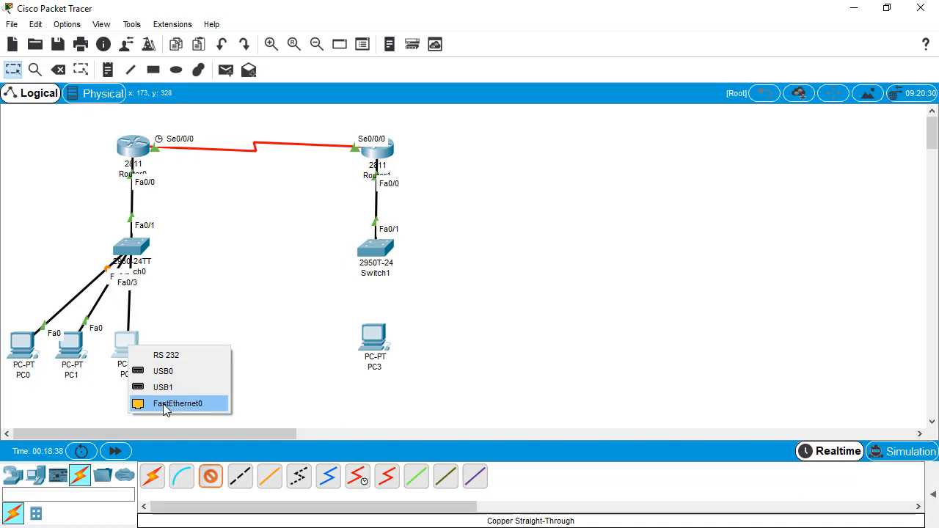
{"action": "left_click", "coordinate": [167, 405]}
Cable Switch1's FastEthernet0/2 port to PC3's FastEthernet0 port with Copper Straight-Through, and nudge PC3 slightly downward.
{"action": "left_click", "coordinate": [380, 249]}
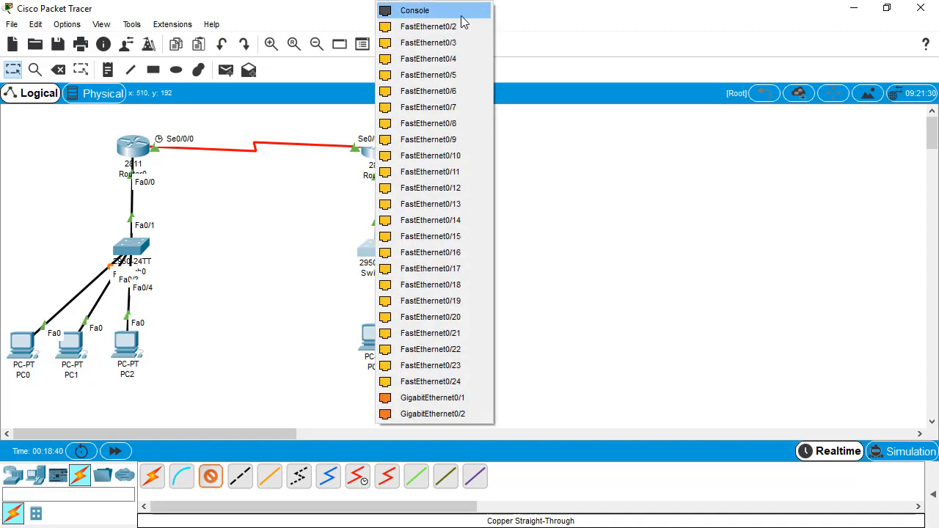
{"action": "left_click", "coordinate": [428, 26]}
{"action": "left_click", "coordinate": [376, 342]}
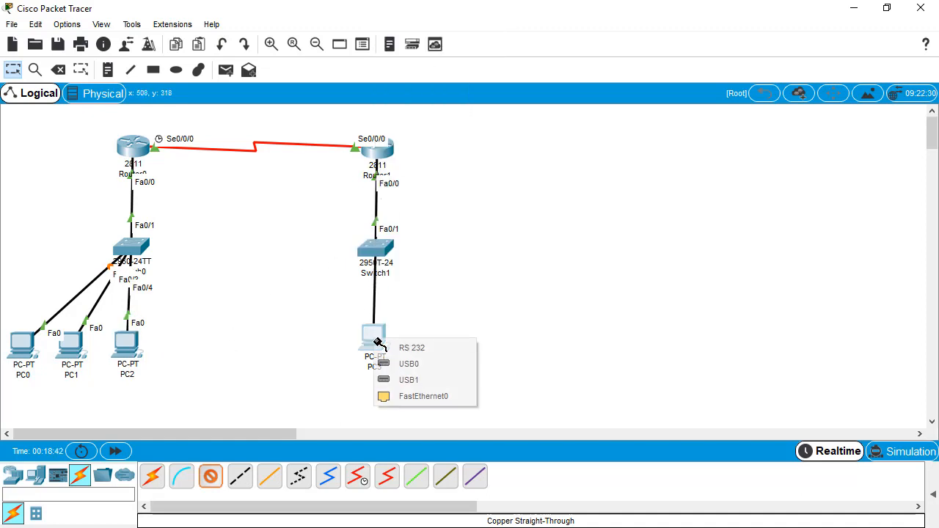
{"action": "left_click", "coordinate": [404, 395]}
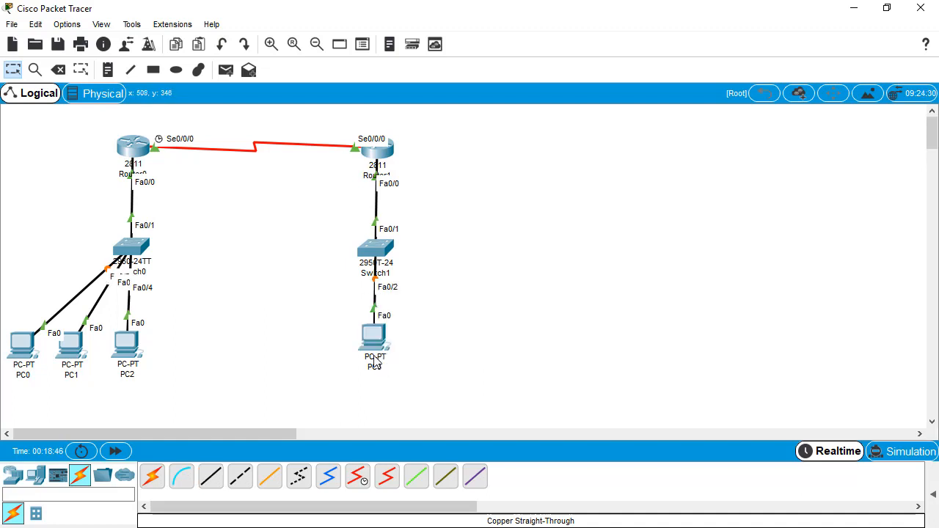
{"action": "left_click_drag", "start_coordinate": [373, 339], "coordinate": [371, 343]}
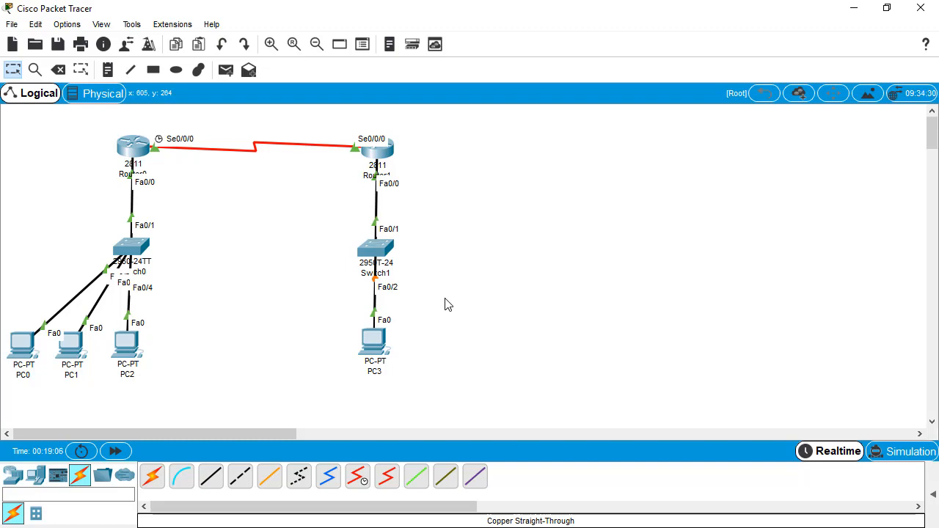
Place a note reading 10.0.0.1/30 in the empty workspace to the right of Router1.
{"action": "left_click", "coordinate": [109, 72]}
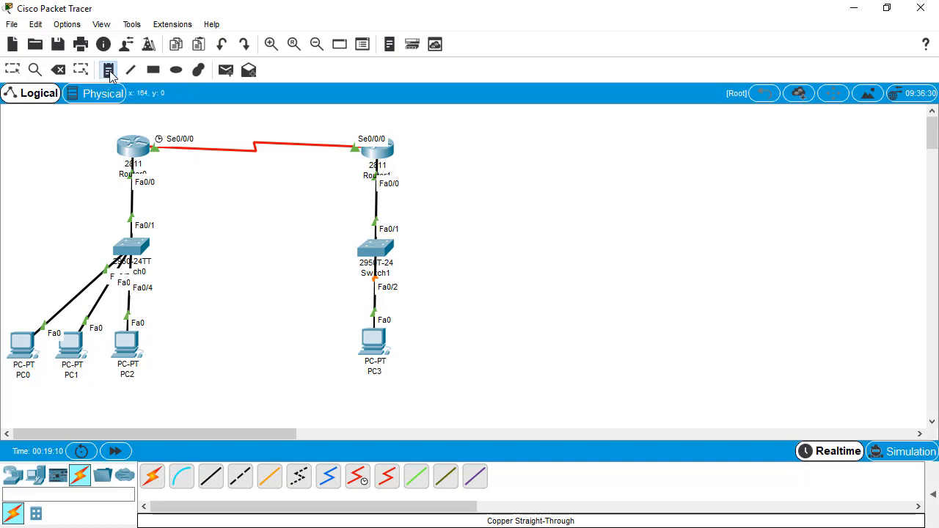
{"action": "left_click", "coordinate": [529, 154]}
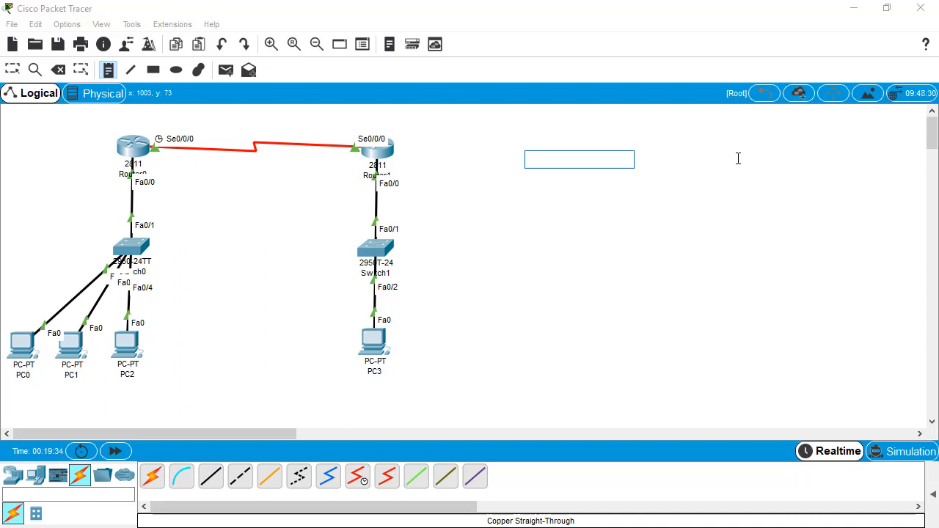
{"action": "type", "text": "10.0.0.1"}
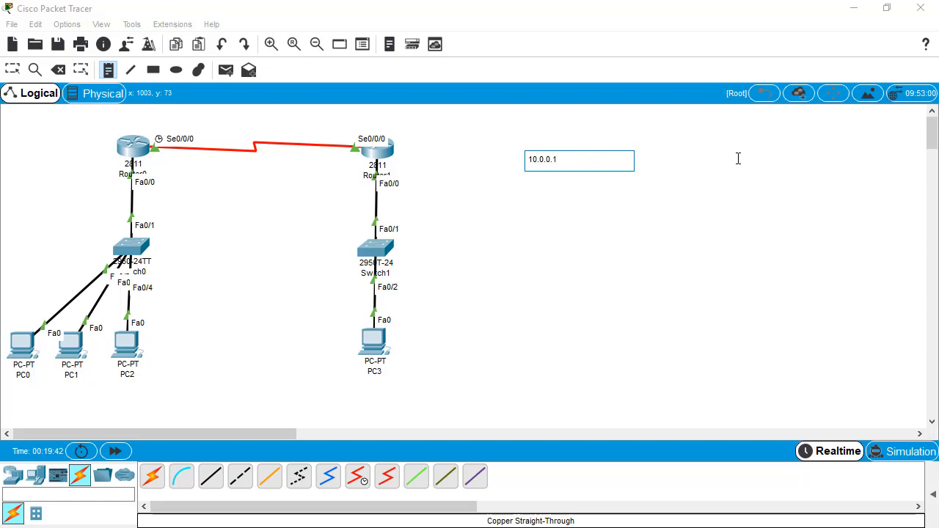
{"action": "type", "text": "/30"}
{"action": "key", "text": "Escape"}
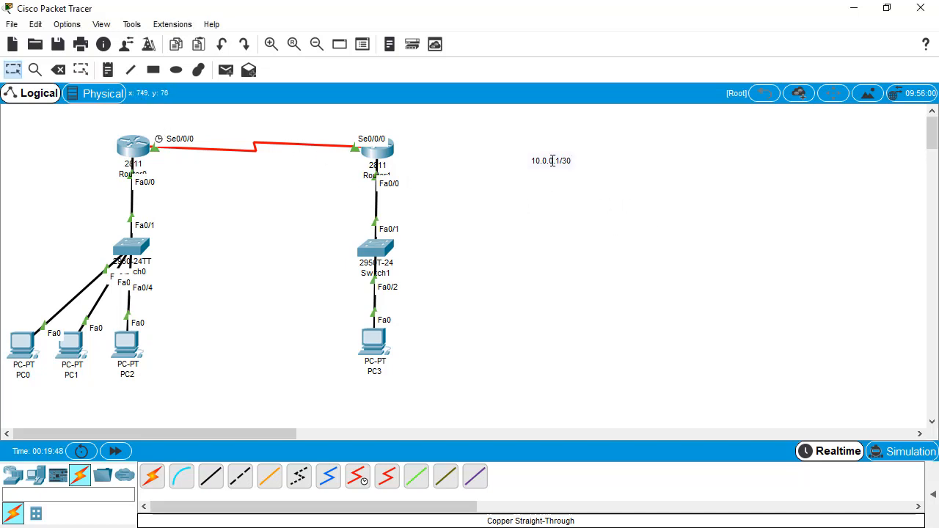
Add a second note reading 10.0.0.2/30 below the 10.0.0.1/30 note.
{"action": "key", "text": "n"}
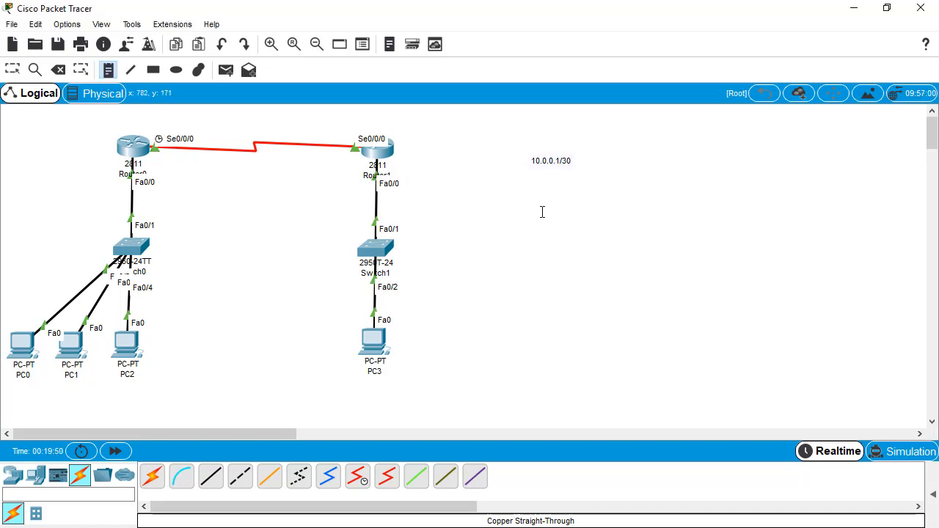
{"action": "left_click", "coordinate": [532, 204]}
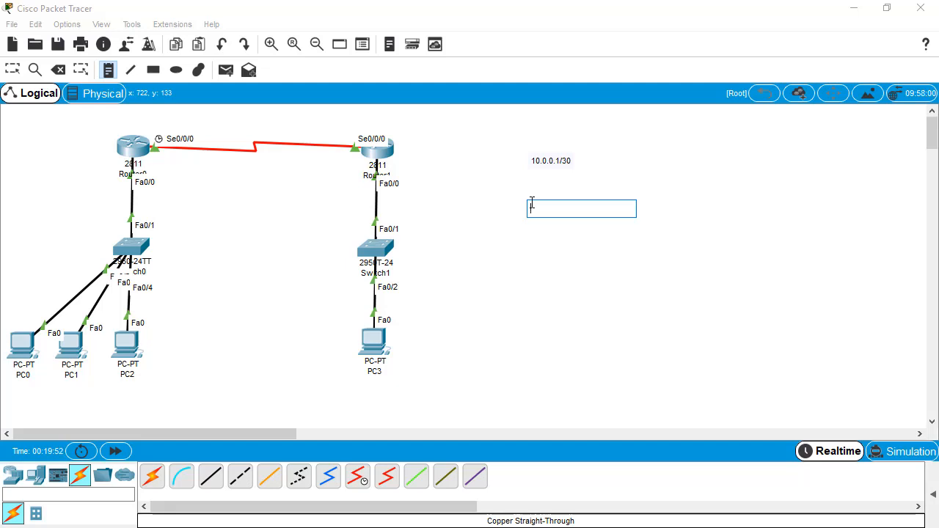
{"action": "type", "text": "10.0.0."}
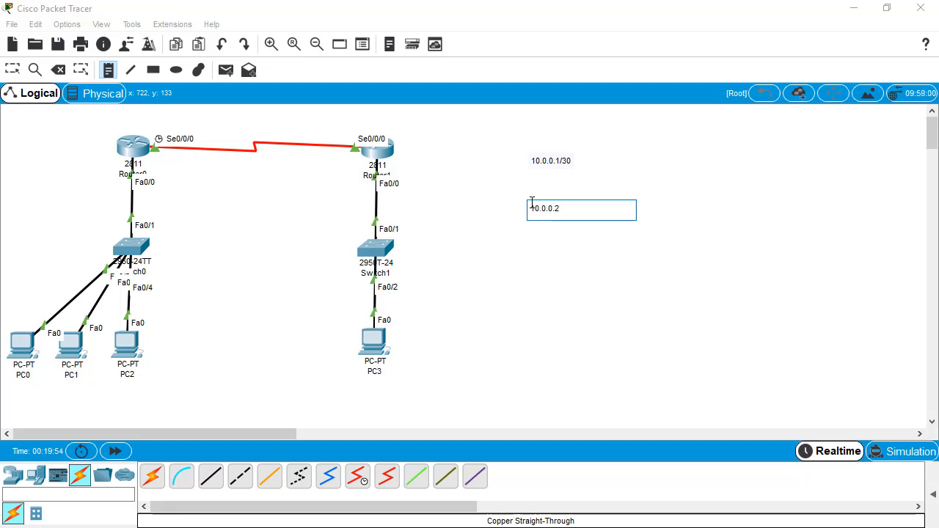
{"action": "type", "text": "2/30"}
{"action": "key", "text": "Escape"}
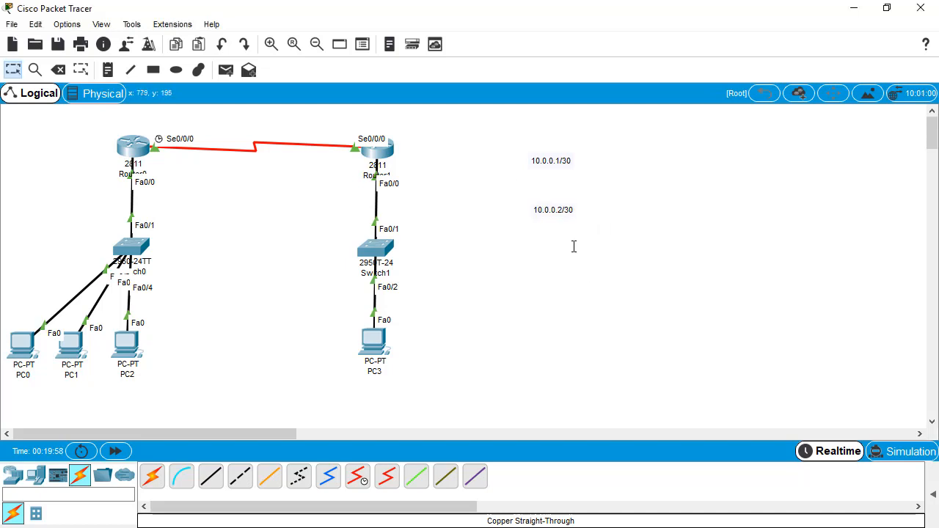
Move the 10.0.0.1/30 note above Router0's serial port and the 10.0.0.2/30 note above Router1's serial port.
{"action": "left_click_drag", "start_coordinate": [545, 163], "coordinate": [165, 130]}
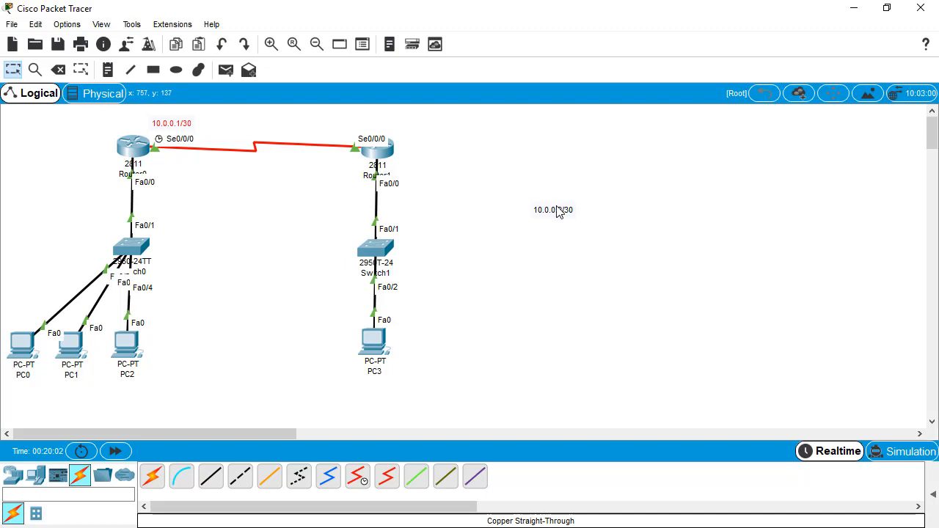
{"action": "left_click_drag", "start_coordinate": [557, 211], "coordinate": [344, 133]}
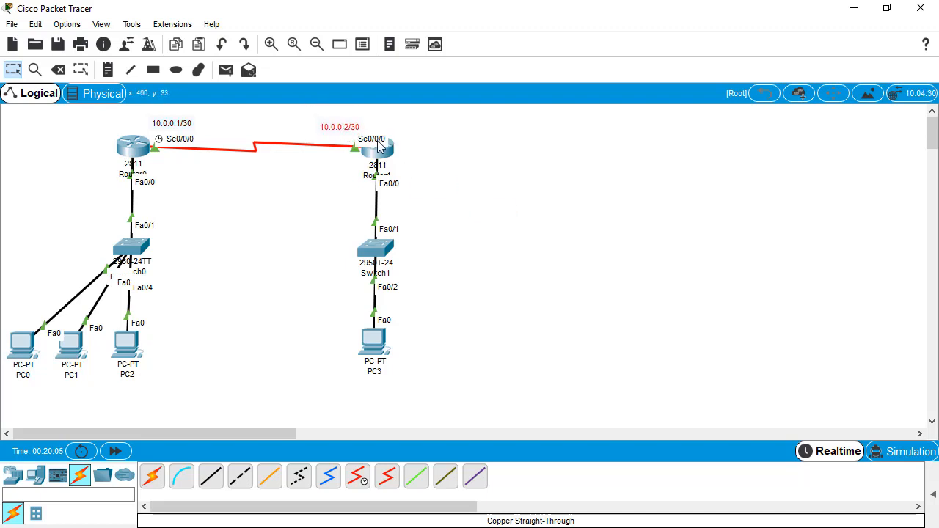
{"action": "left_click", "coordinate": [542, 185]}
Add a note reading 192.168.10.2/24 below PC0.
{"action": "key", "text": "n"}
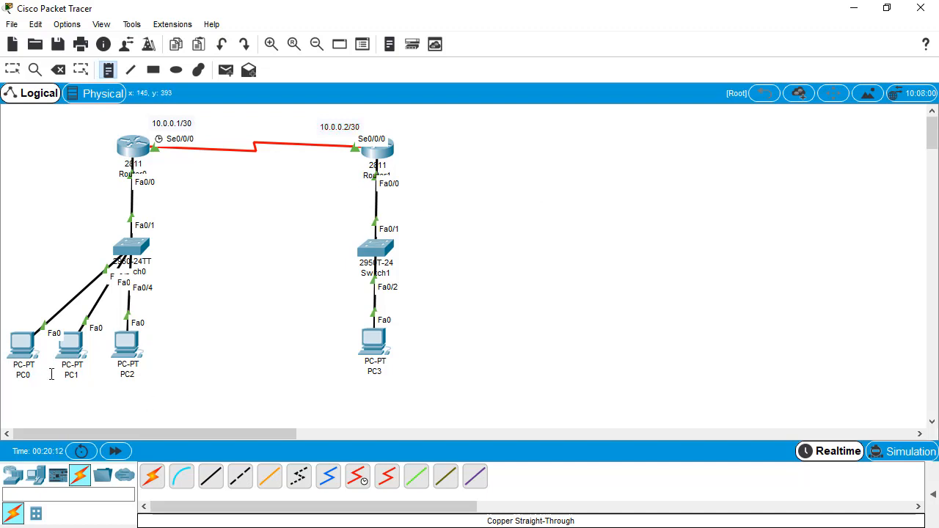
{"action": "left_click", "coordinate": [4, 396]}
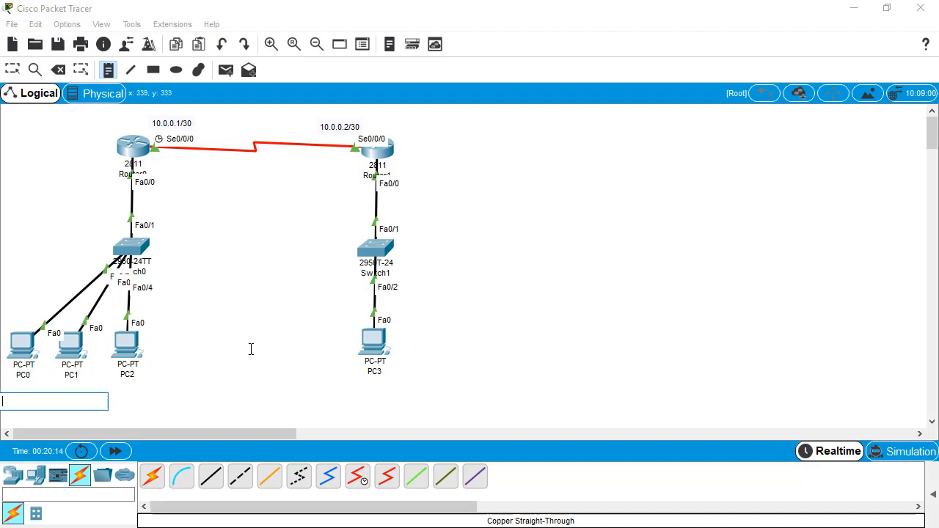
{"action": "type", "text": "192.168.10.2/24"}
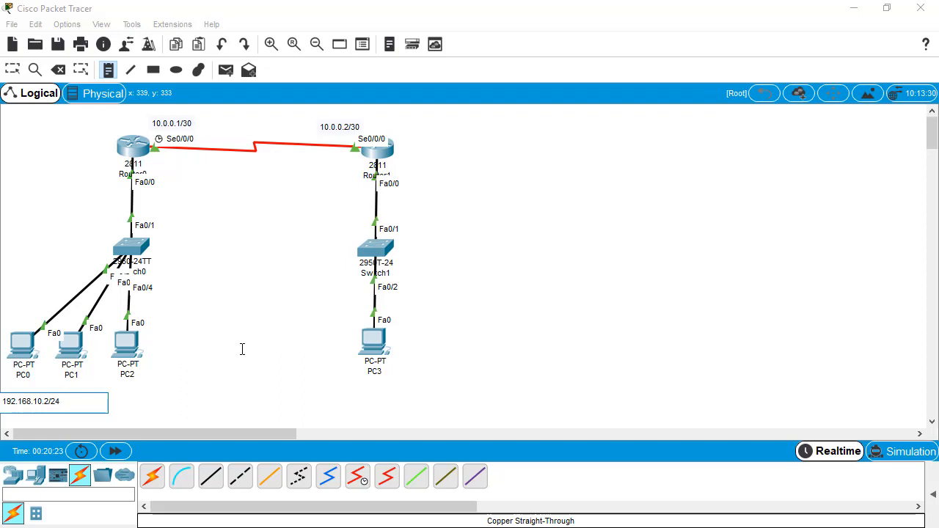
{"action": "key", "text": "Escape"}
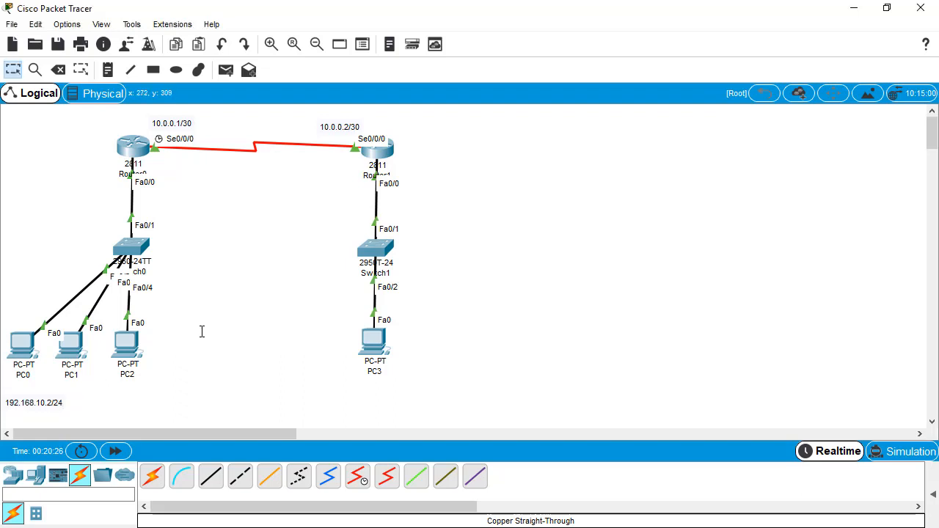
Add a note reading 192.168.10.3/24 in the free space between PC2 and PC3.
{"action": "key", "text": "n"}
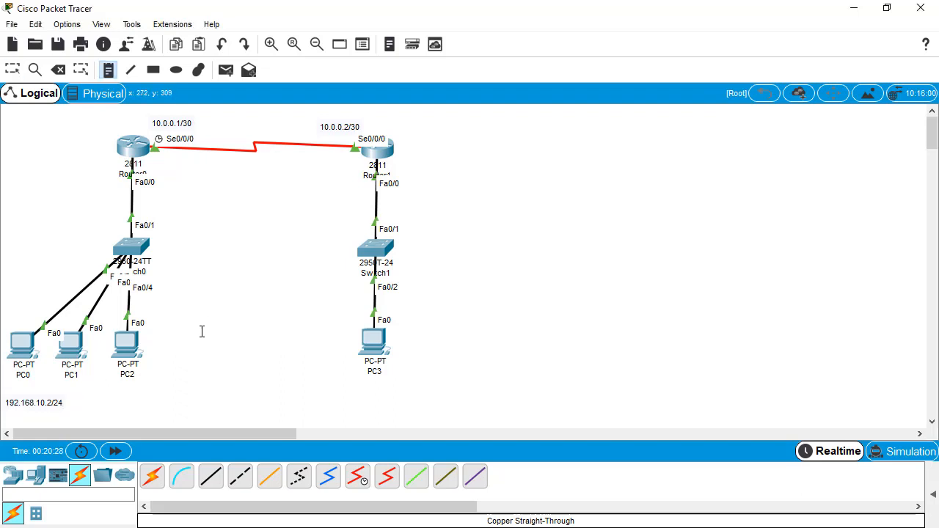
{"action": "left_click", "coordinate": [202, 331]}
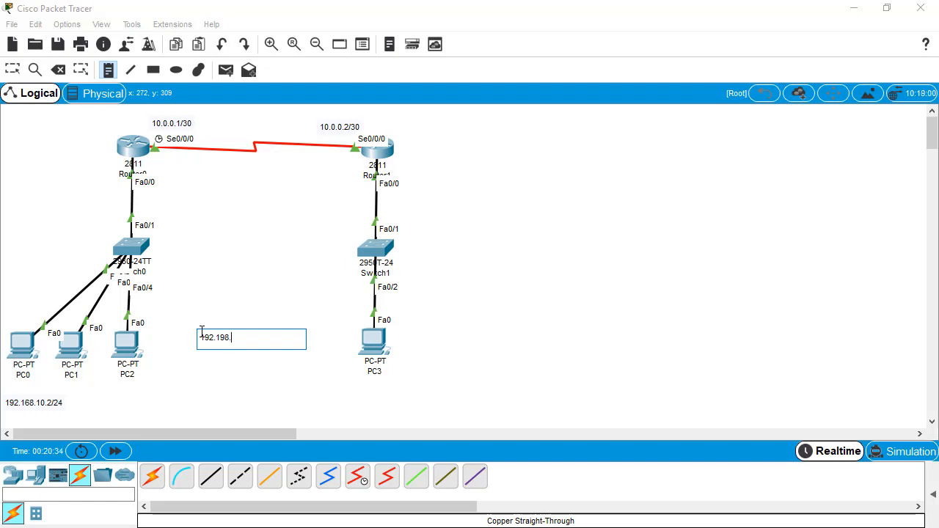
{"action": "type", "text": "192.198."}
{"action": "key", "text": "BackSpace"}
{"action": "key", "text": "BackSpace"}
{"action": "type", "text": "68.10.3/24"}
{"action": "key", "text": "Escape"}
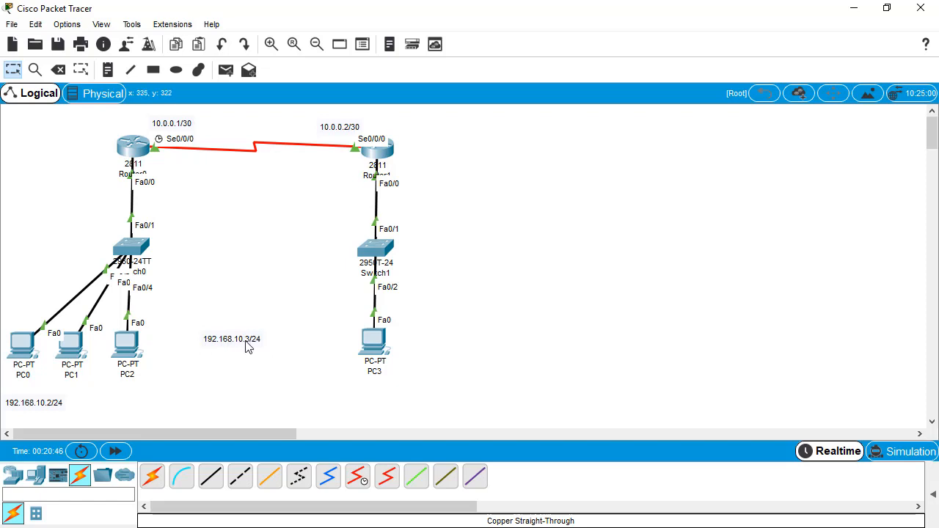
Move the 192.168.10.3/24 note below PC1 and the 192.168.10.2/24 note above PC0.
{"action": "left_click", "coordinate": [245, 341]}
{"action": "left_click_drag", "start_coordinate": [248, 347], "coordinate": [91, 396]}
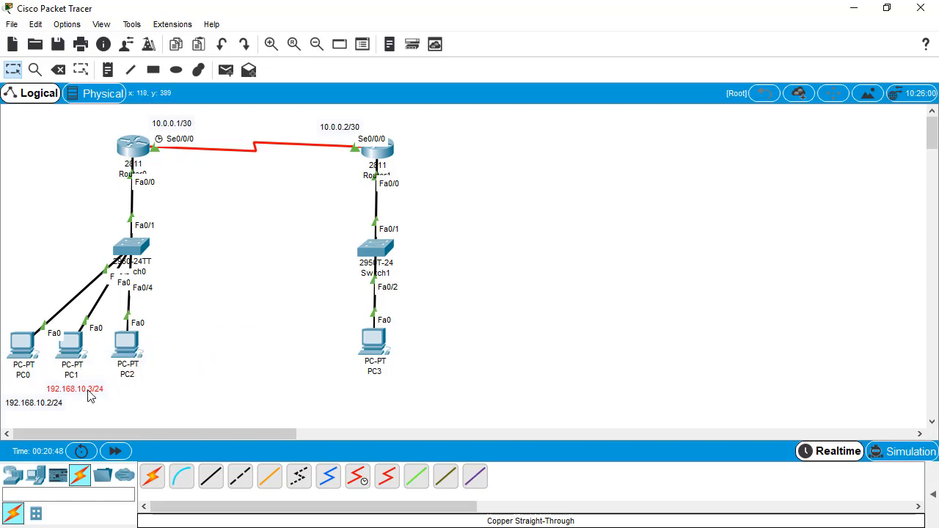
{"action": "left_click", "coordinate": [22, 403]}
{"action": "left_click_drag", "start_coordinate": [22, 406], "coordinate": [28, 319]}
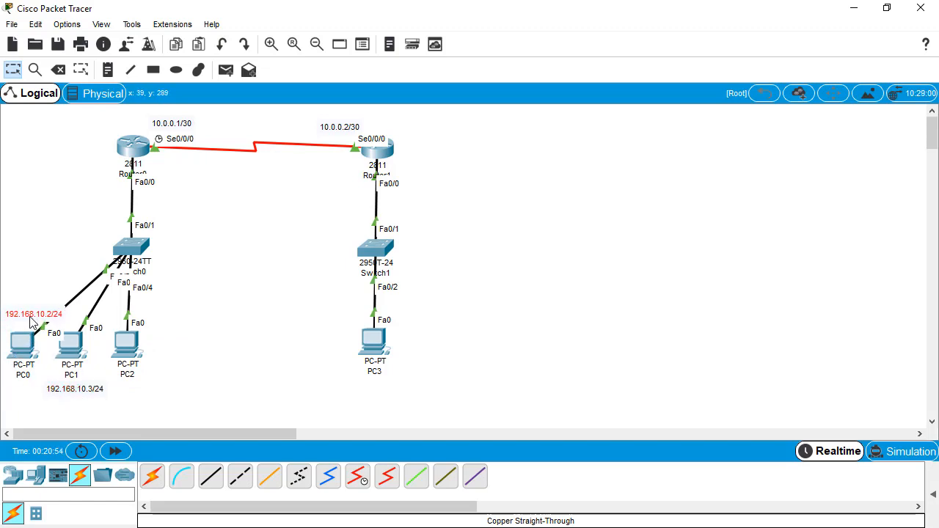
{"action": "left_click_drag", "start_coordinate": [182, 389], "coordinate": [123, 345]}
{"action": "left_click", "coordinate": [182, 365]}
Add a note reading 192.168.10.4/24 and position it just below PC2.
{"action": "key", "text": "n"}
{"action": "left_click", "coordinate": [181, 360]}
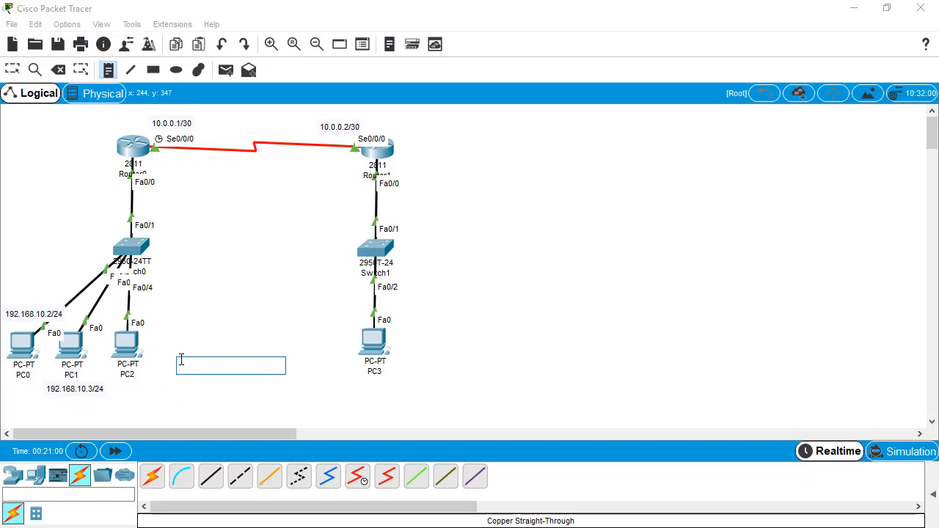
{"action": "type", "text": "192.168.10."}
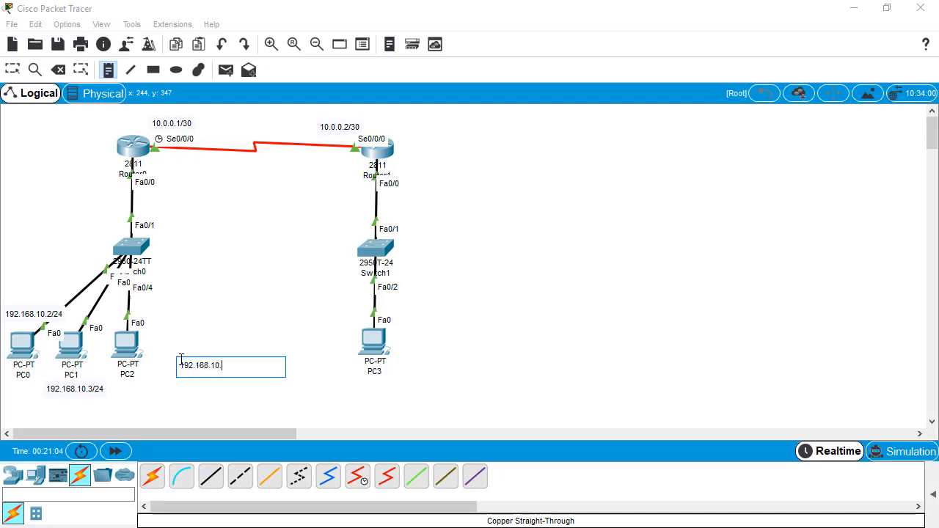
{"action": "type", "text": "4/24"}
{"action": "key", "text": "Escape"}
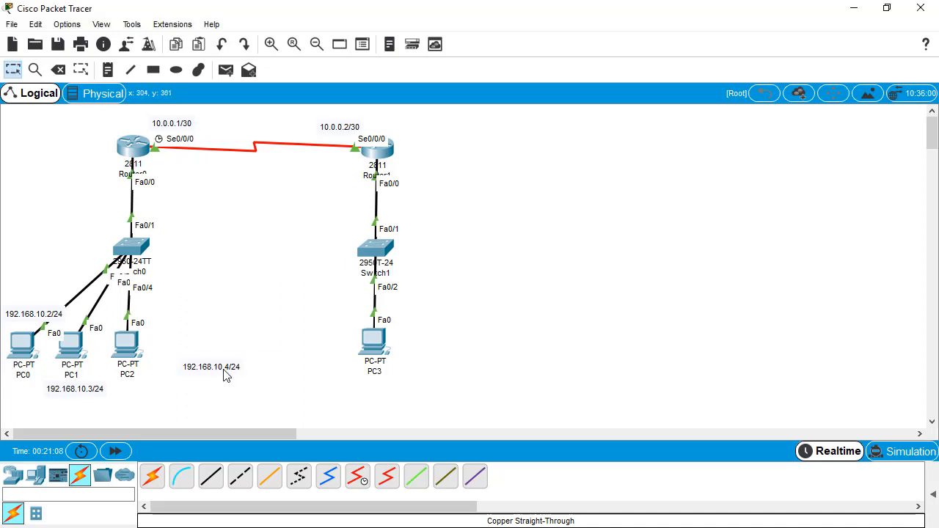
{"action": "left_click_drag", "start_coordinate": [226, 372], "coordinate": [153, 389]}
{"action": "left_click", "coordinate": [271, 374]}
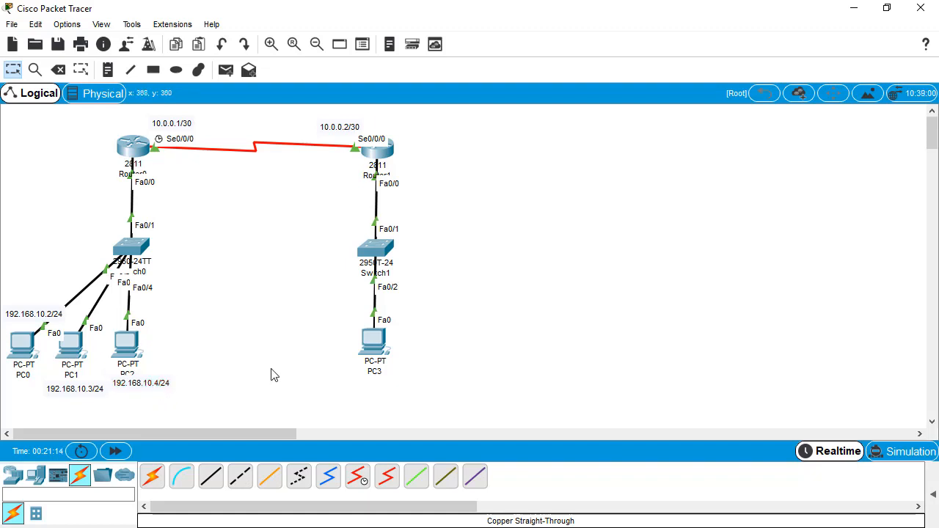
Add a note reading 192.168.20.2/24 below PC3.
{"action": "key", "text": "n"}
{"action": "left_click", "coordinate": [357, 387]}
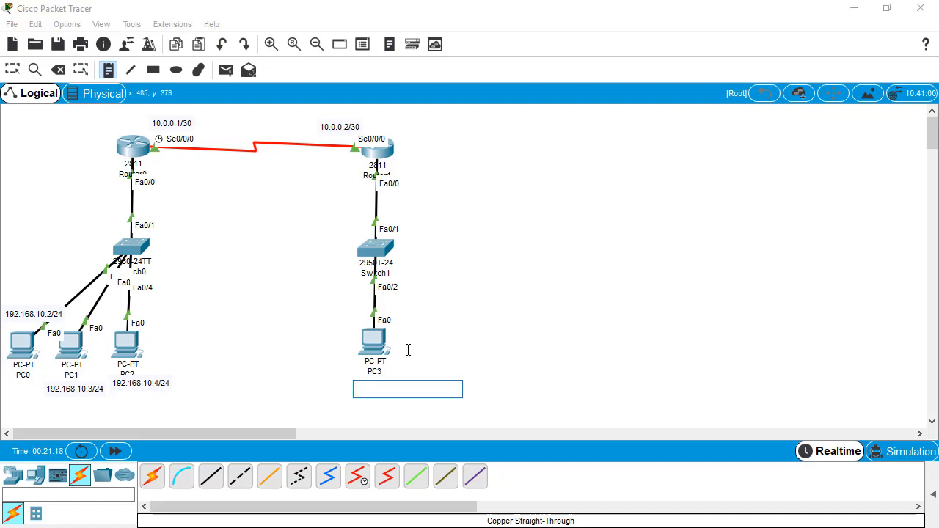
{"action": "type", "text": "192.1"}
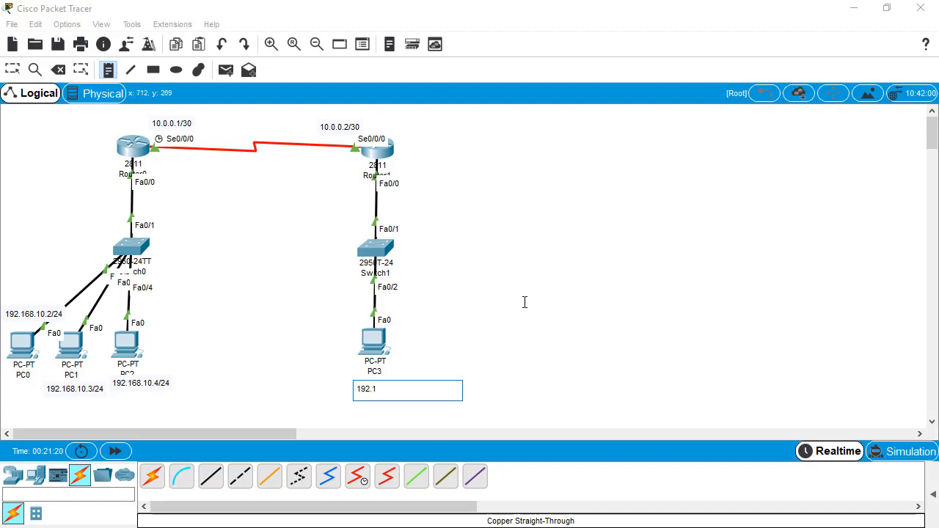
{"action": "type", "text": "68.20.2/24"}
{"action": "key", "text": "Escape"}
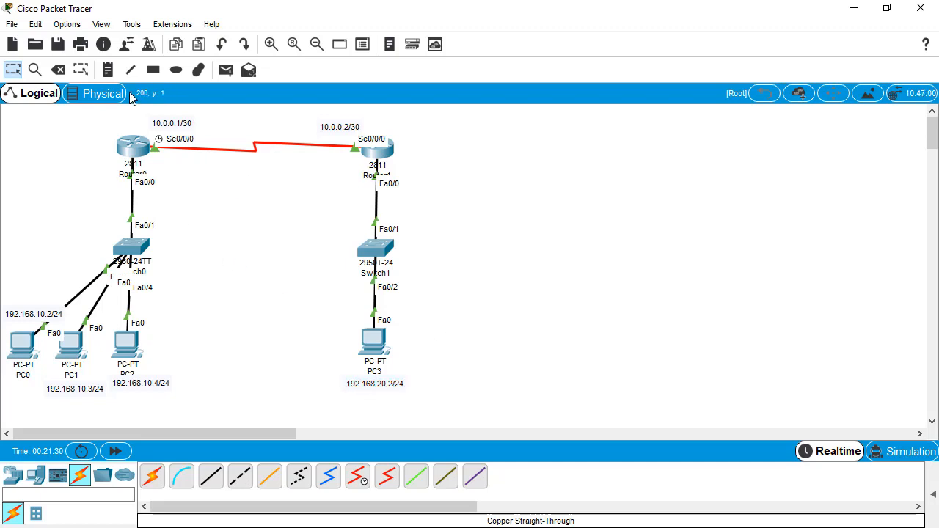
Move the 10.0.0.1/30 note slightly so it sits just above Router0's Se0/0/0 port label.
{"action": "mouse_move", "coordinate": [150, 124]}
{"action": "left_mouse_down"}
{"action": "mouse_move", "coordinate": [192, 167]}
{"action": "mouse_move", "coordinate": [155, 120]}
{"action": "left_mouse_up"}
{"action": "left_click", "coordinate": [226, 168]}
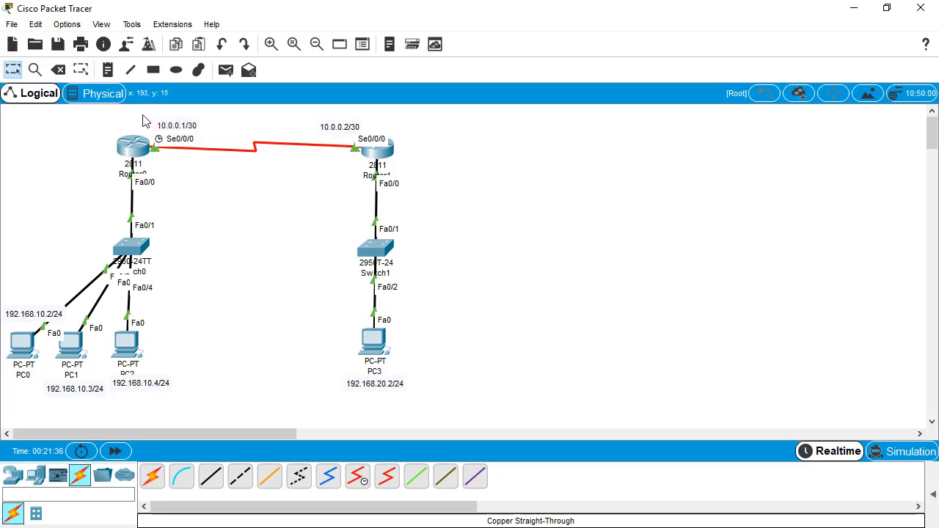
{"action": "left_click_drag", "start_coordinate": [138, 112], "coordinate": [353, 165]}
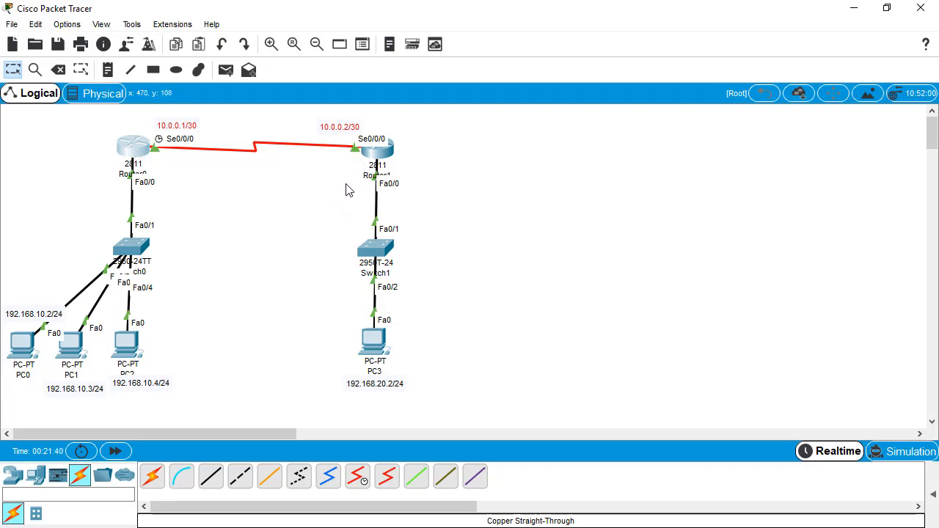
Add a note reading 192.168.10.1/24 and position it beside Router0's Fa0/0 link.
{"action": "left_click", "coordinate": [107, 70]}
{"action": "left_click", "coordinate": [62, 167]}
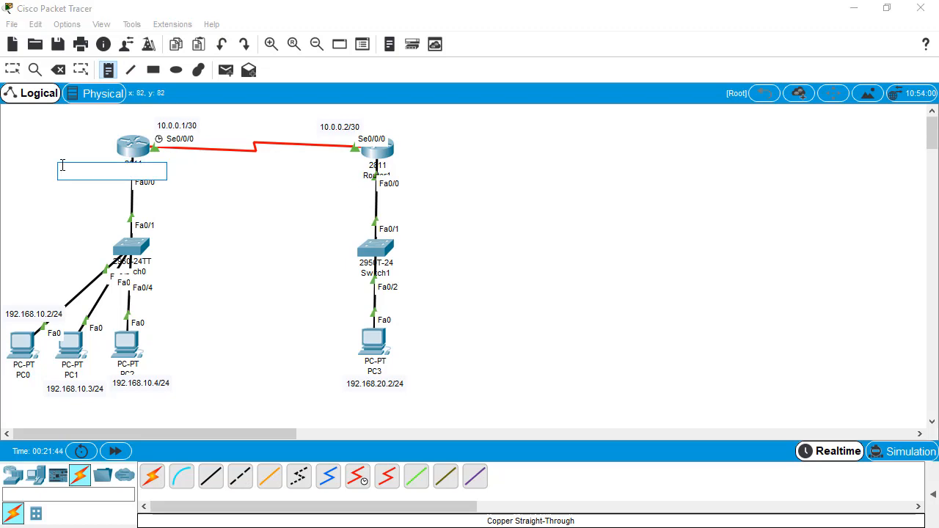
{"action": "type", "text": "192.168."}
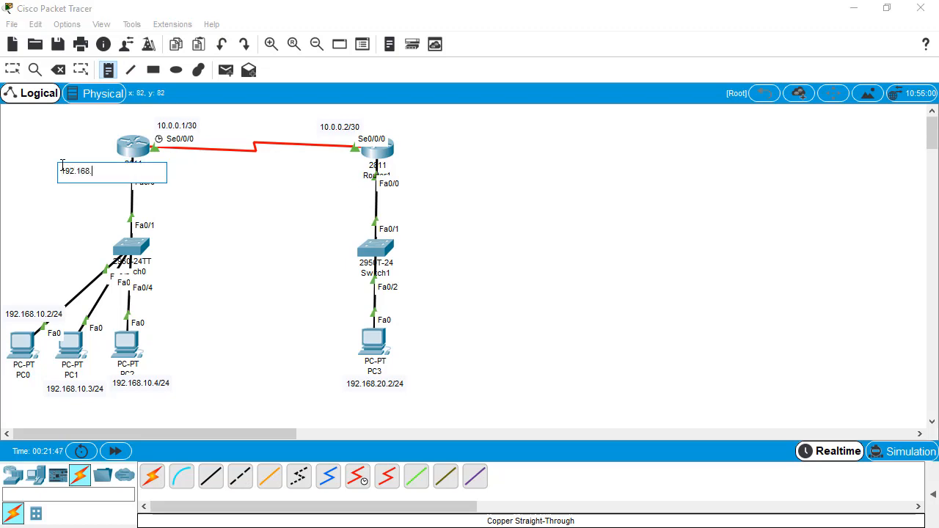
{"action": "type", "text": "10.1/24"}
{"action": "key", "text": "Escape"}
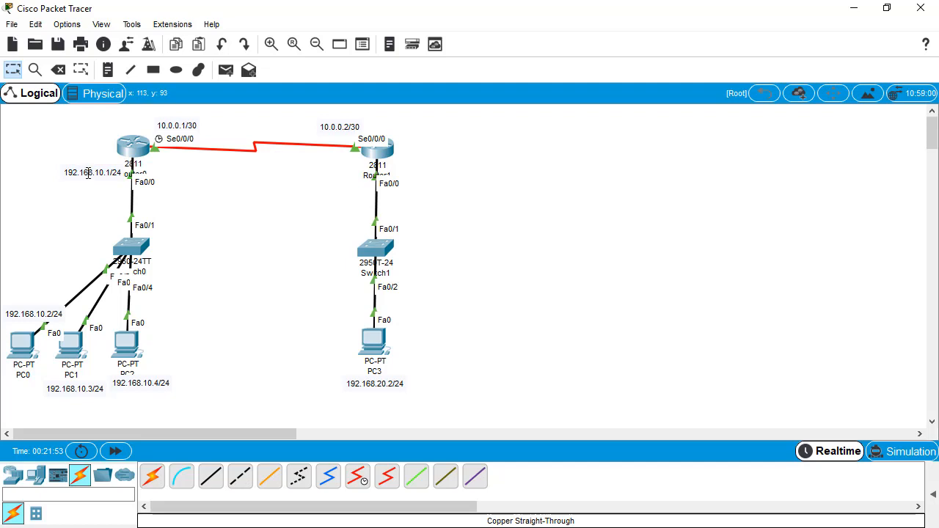
{"action": "left_click_drag", "start_coordinate": [95, 174], "coordinate": [93, 172]}
{"action": "left_click", "coordinate": [228, 211]}
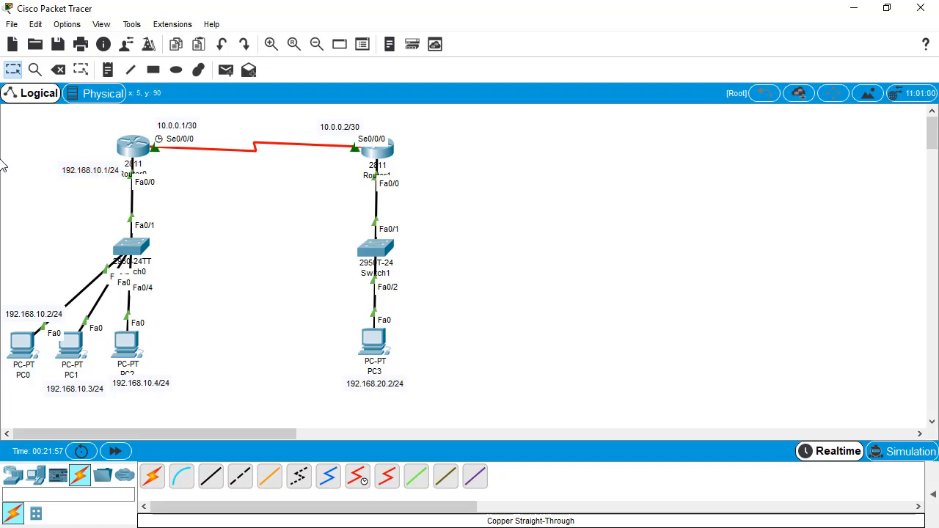
{"action": "left_click_drag", "start_coordinate": [9, 140], "coordinate": [128, 392]}
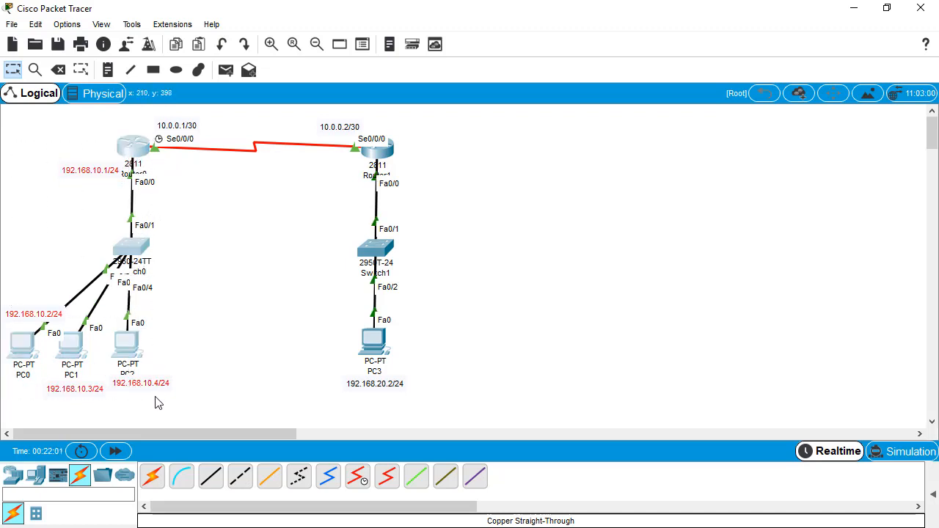
{"action": "left_click_drag", "start_coordinate": [315, 314], "coordinate": [352, 172]}
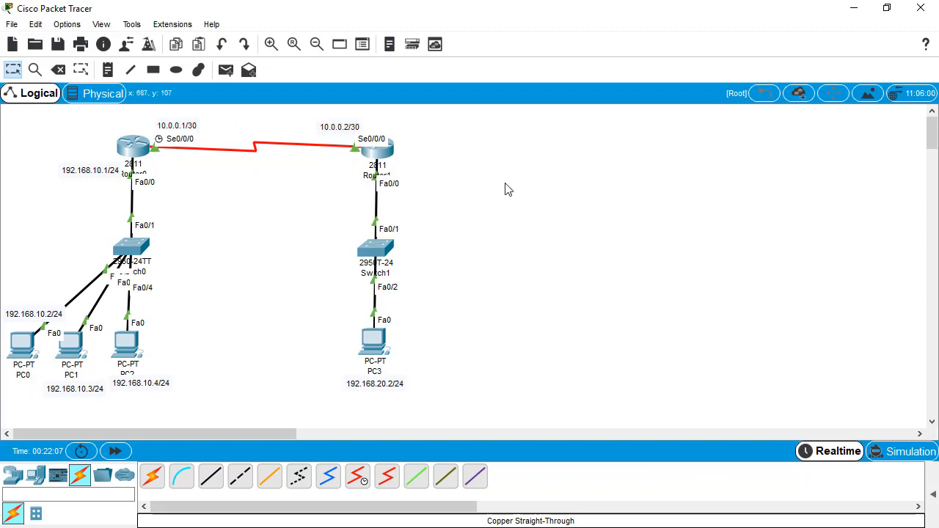
Check Router1's LAN address in its CLI, and add a matching note reading 192.168.20.1/24 beside Router1.
{"action": "left_click", "coordinate": [379, 156]}
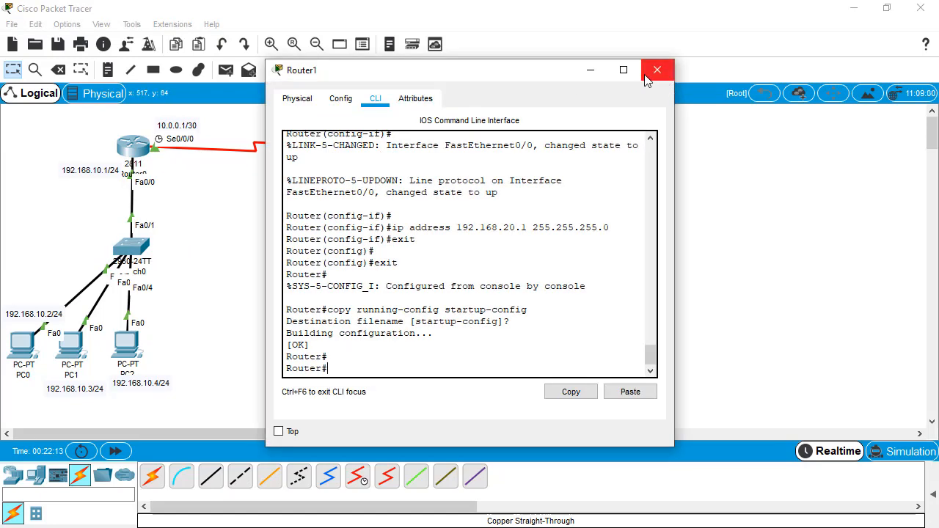
{"action": "left_click", "coordinate": [657, 70]}
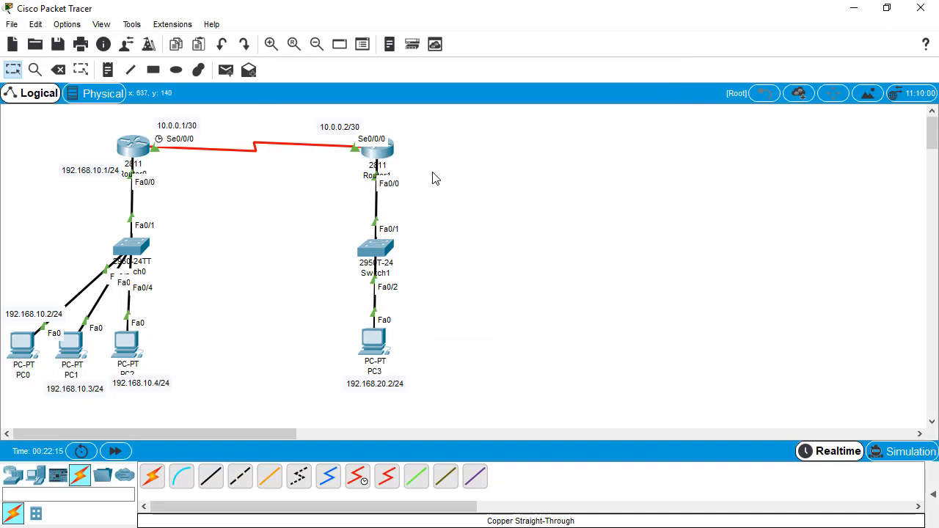
{"action": "key", "text": "n"}
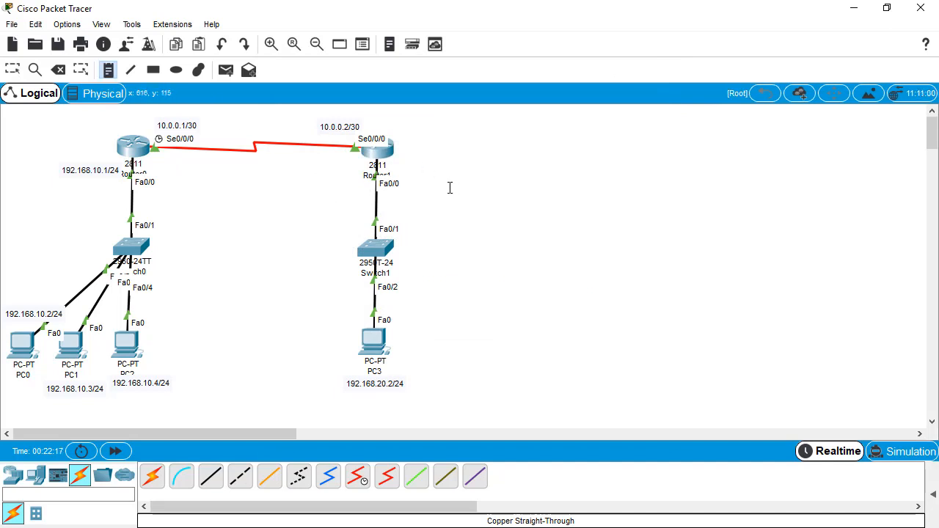
{"action": "left_click", "coordinate": [413, 174]}
{"action": "type", "text": "192.168.20.1/24"}
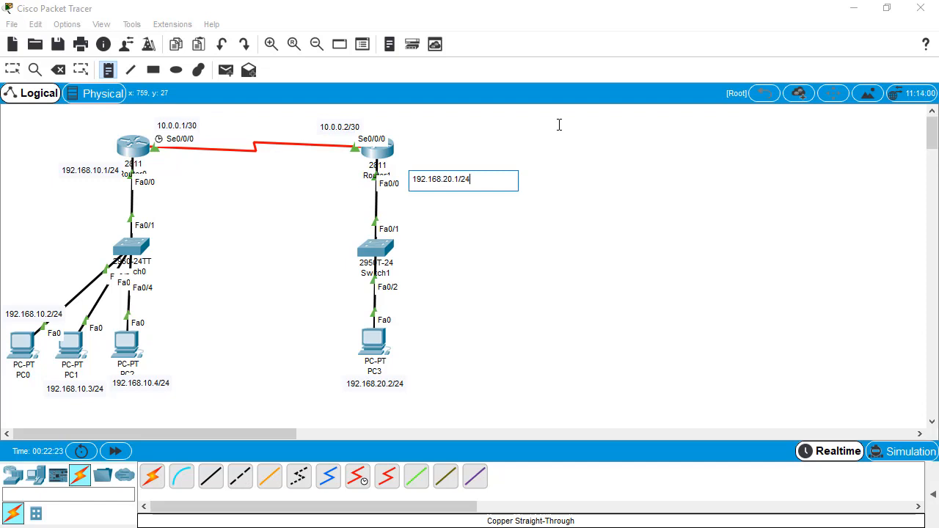
{"action": "key", "text": "Escape"}
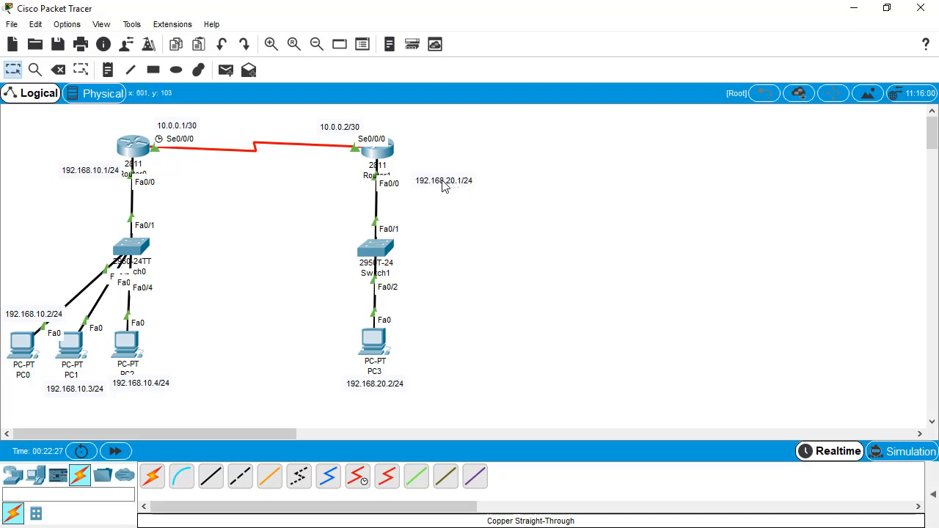
{"action": "mouse_move", "coordinate": [443, 185]}
{"action": "left_mouse_down"}
{"action": "mouse_move", "coordinate": [421, 184]}
{"action": "mouse_move", "coordinate": [430, 180]}
{"action": "left_mouse_up"}
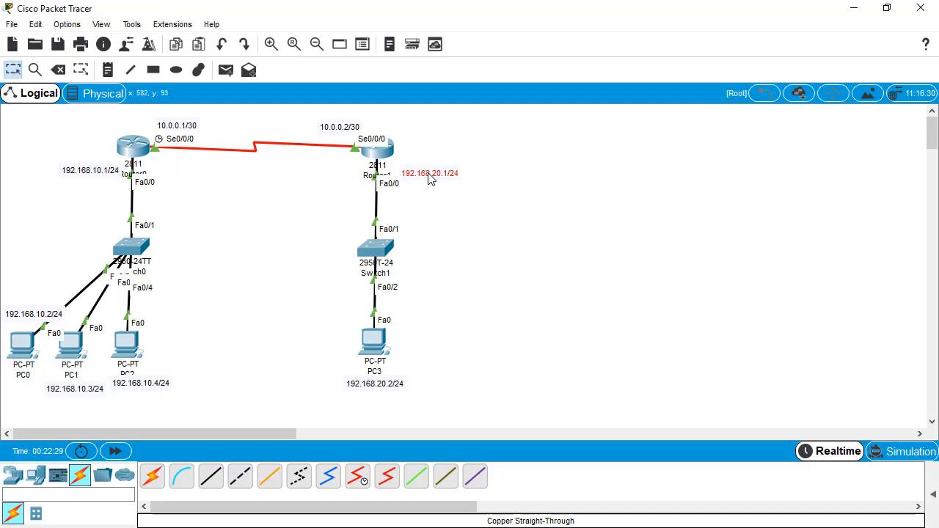
{"action": "left_click", "coordinate": [474, 215]}
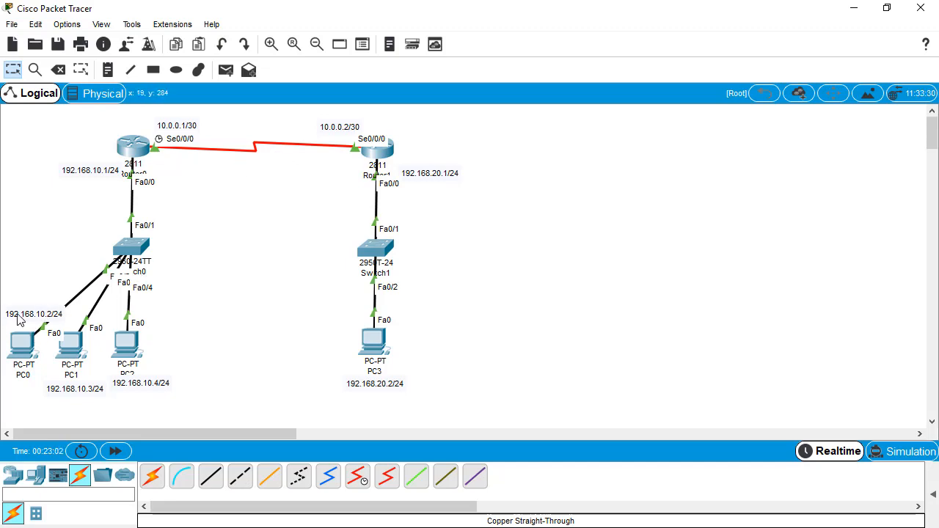
Open PC0's IP configuration and set its static IP address to 192.168.10.2.
{"action": "left_click", "coordinate": [10, 350]}
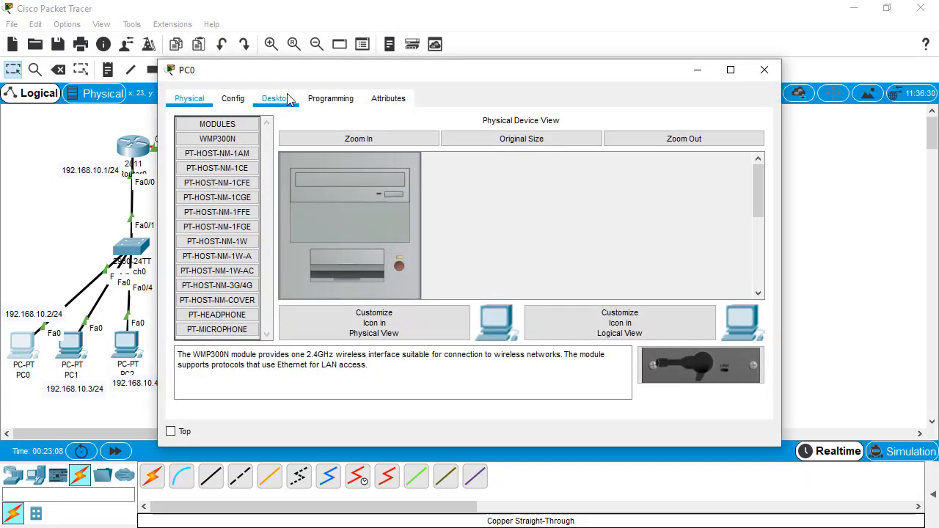
{"action": "left_click", "coordinate": [290, 100]}
{"action": "left_click", "coordinate": [240, 159]}
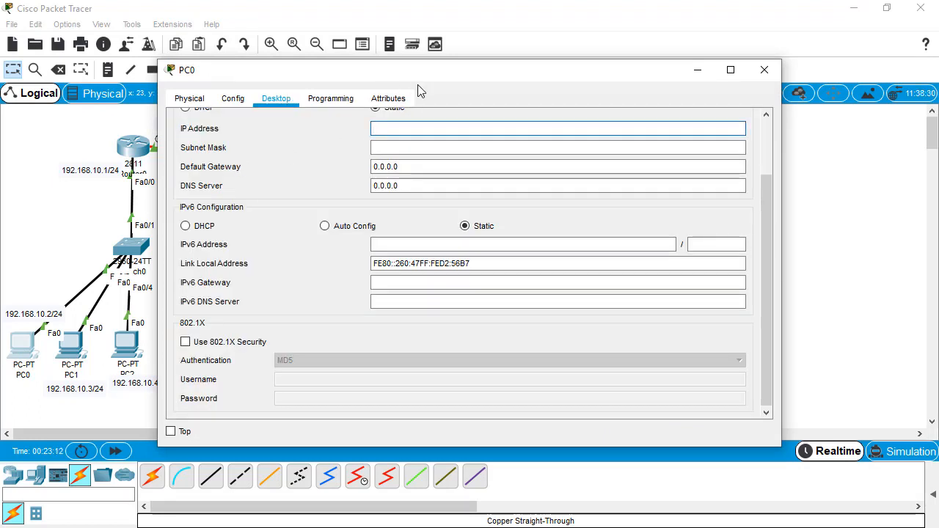
{"action": "left_click_drag", "start_coordinate": [417, 79], "coordinate": [583, 86]}
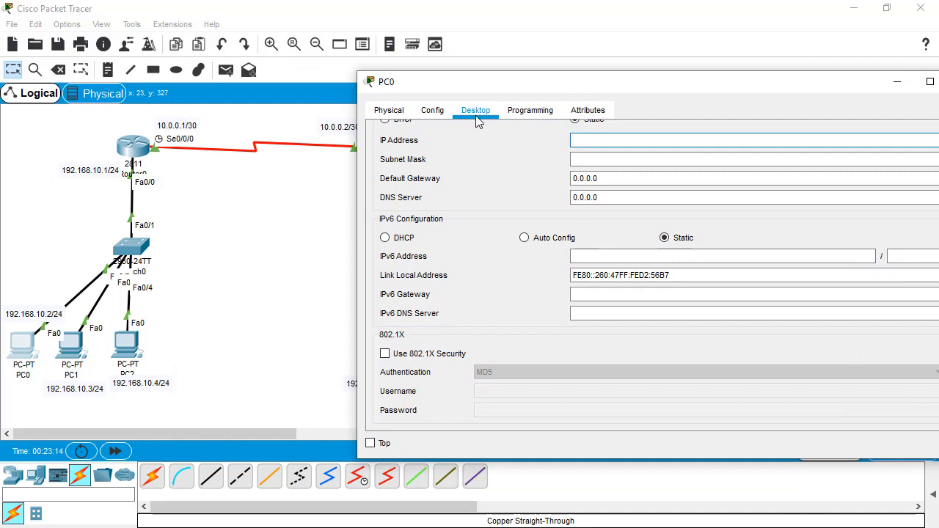
{"action": "scroll", "coordinate": [450, 142], "scroll_direction": "up", "scroll_amount": 2}
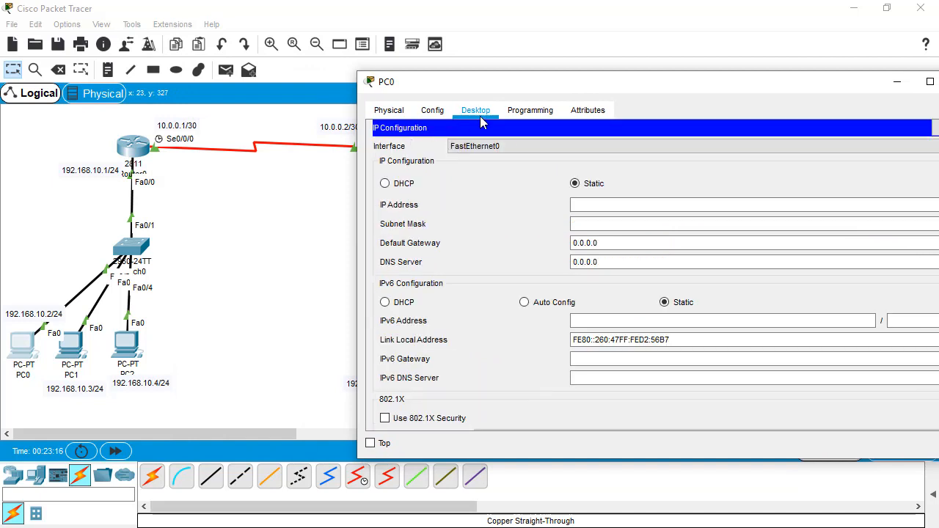
{"action": "left_click", "coordinate": [612, 205]}
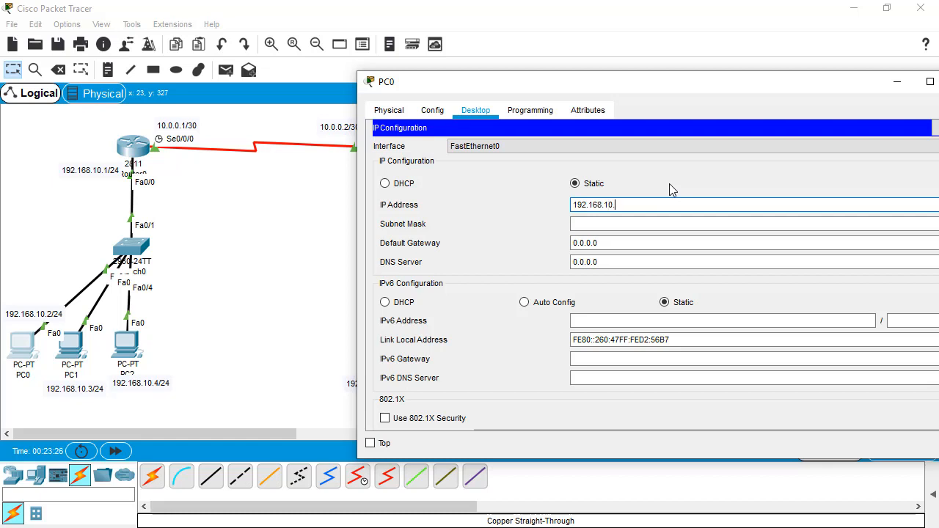
Accept the 255.255.255.0 subnet mask for PC0, set its default gateway to 192.168.10.1 and close its window.
{"action": "key", "text": "Tab"}
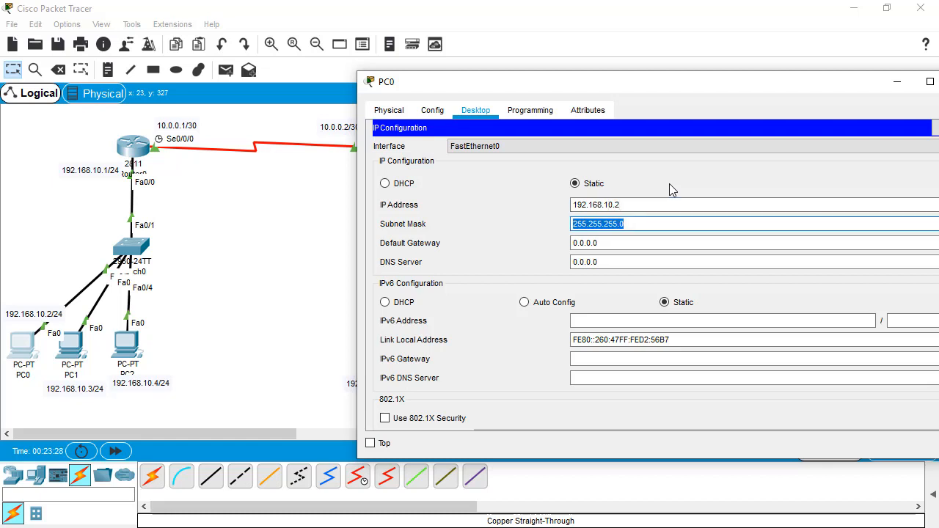
{"action": "key", "text": "Tab"}
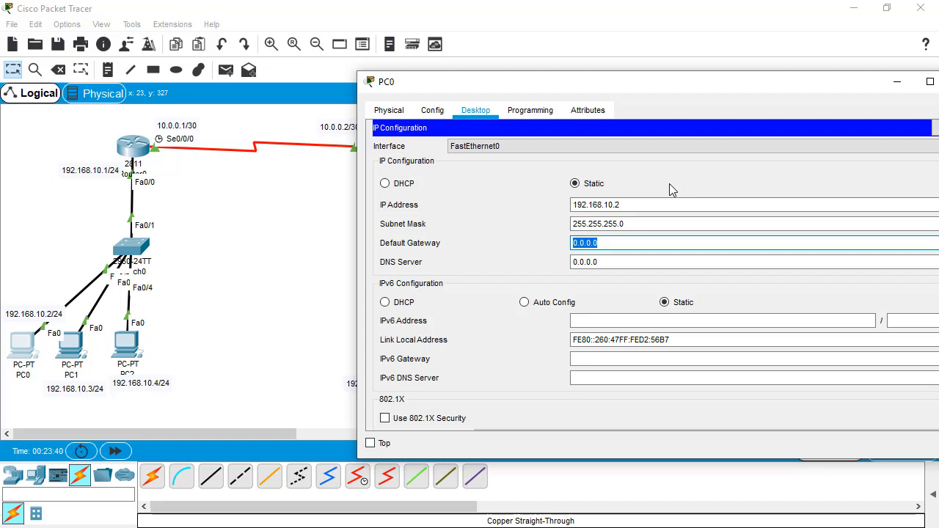
{"action": "type", "text": "192.168.10.1"}
{"action": "left_click_drag", "start_coordinate": [499, 95], "coordinate": [357, 119]}
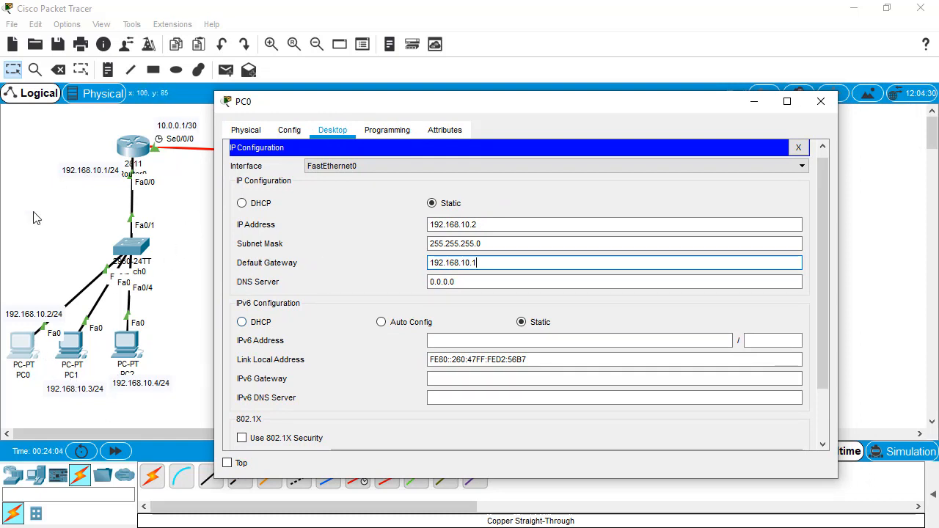
{"action": "left_click", "coordinate": [820, 102]}
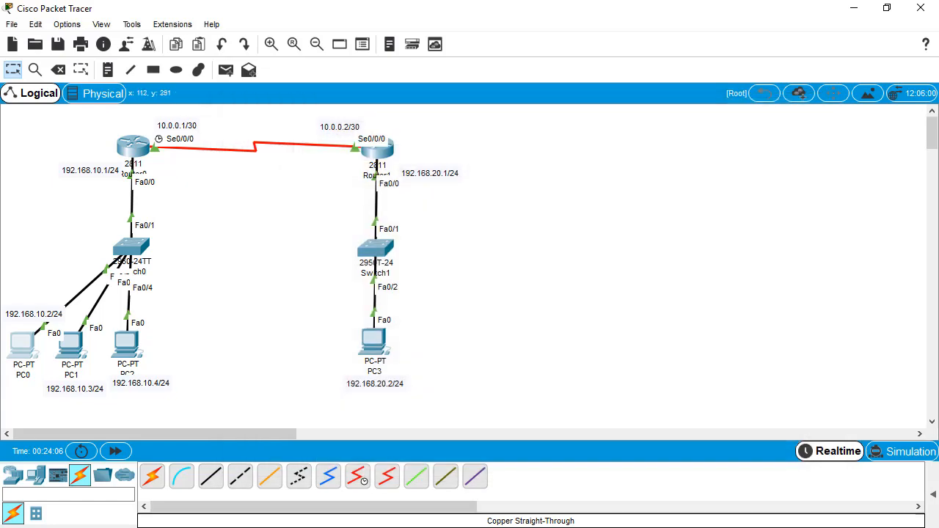
Open PC1's IP configuration and set its static IP address to 192.168.10.3.
{"action": "left_click", "coordinate": [81, 355]}
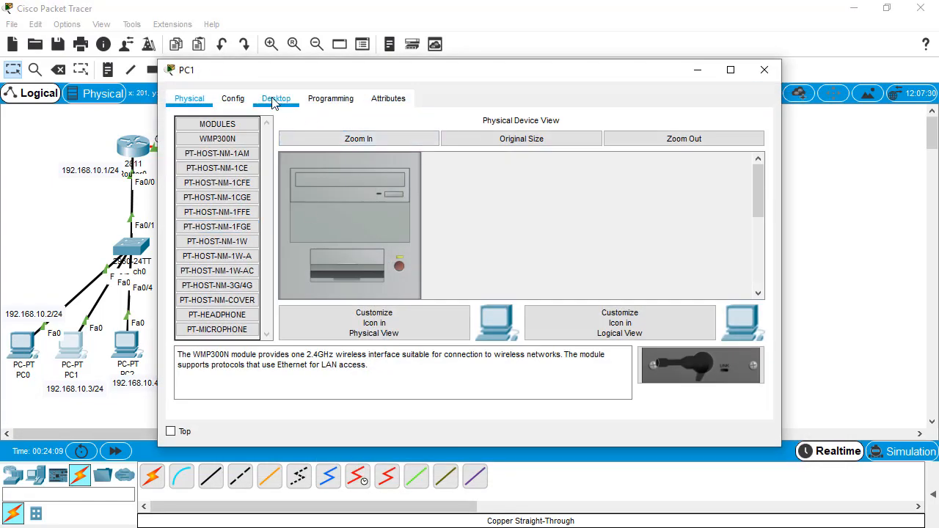
{"action": "left_click", "coordinate": [275, 100]}
{"action": "left_click", "coordinate": [230, 140]}
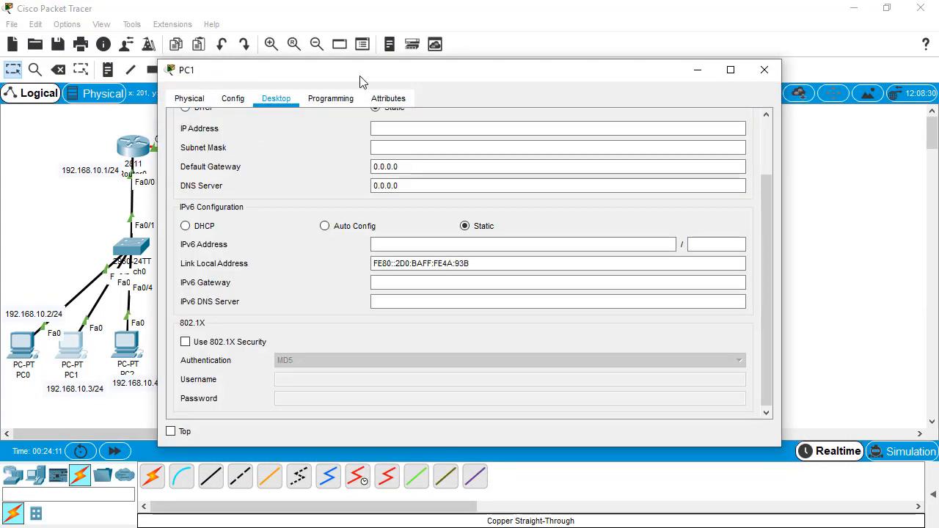
{"action": "left_click_drag", "start_coordinate": [365, 80], "coordinate": [596, 85]}
{"action": "left_click", "coordinate": [628, 131]}
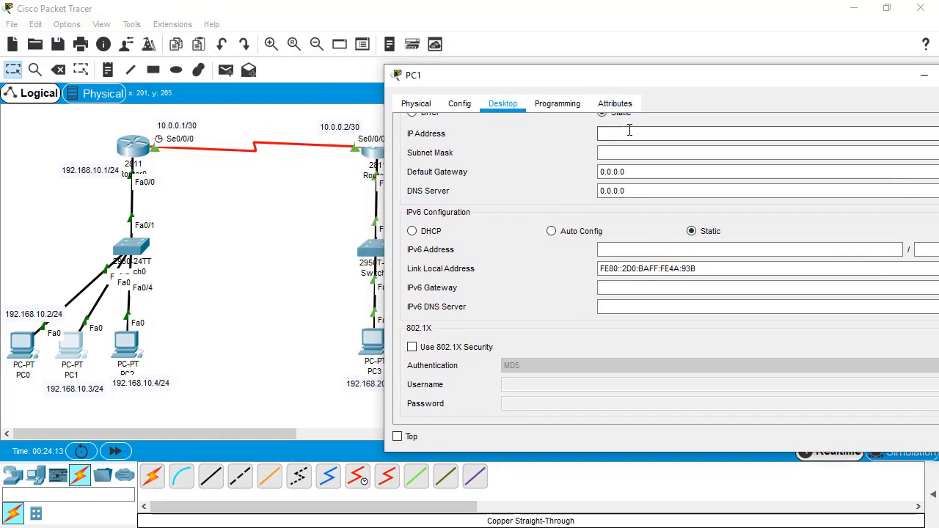
{"action": "type", "text": "192.1"}
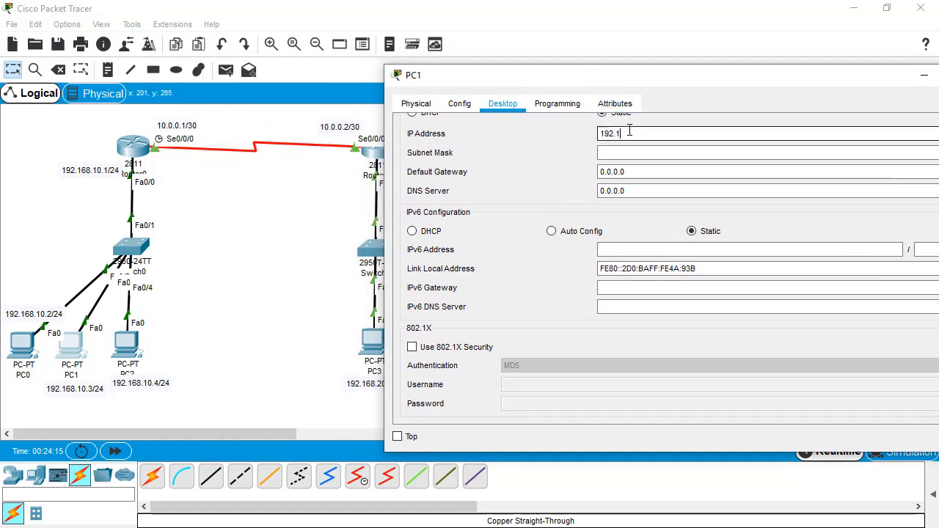
{"action": "type", "text": "68.10.3"}
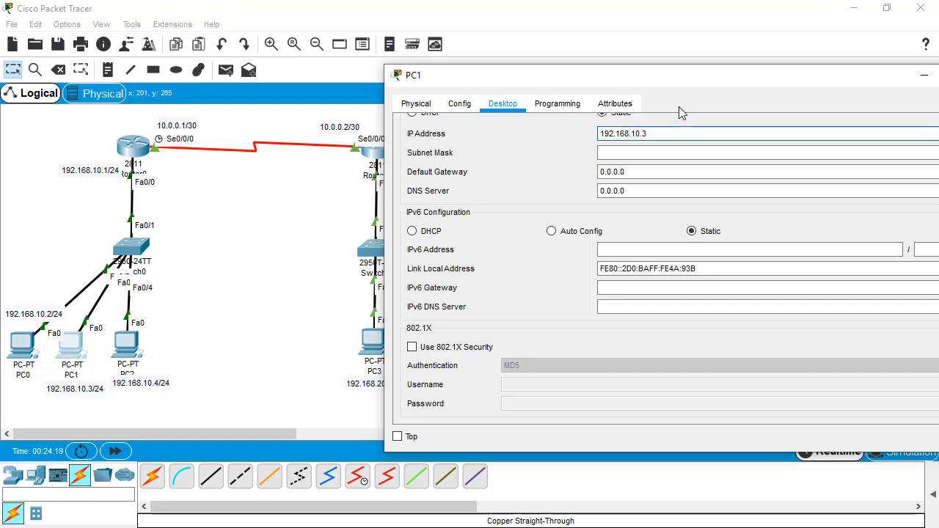
Give PC1 the 255.255.255.0 subnet mask and default gateway 192.168.10.1, and close its window.
{"action": "key", "text": "Tab"}
{"action": "key", "text": "Tab"}
{"action": "type", "text": "192"}
{"action": "type", "text": ".1"}
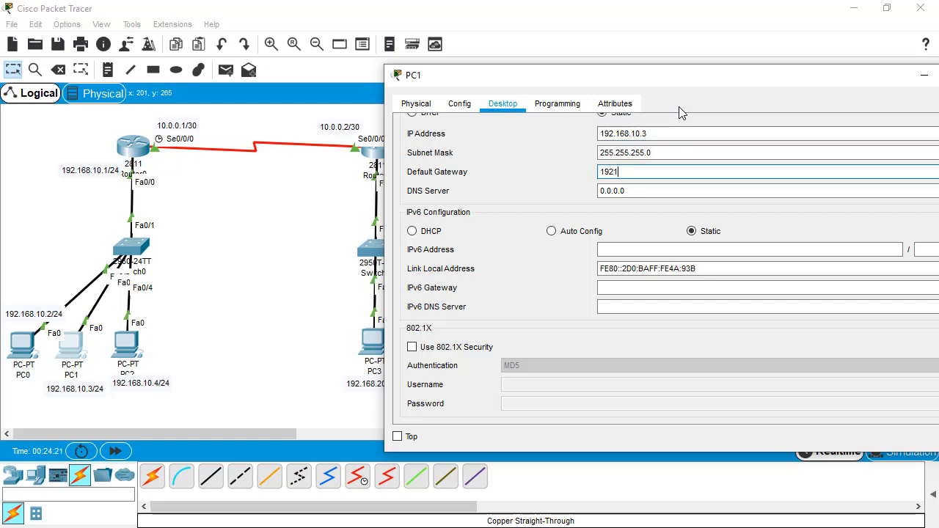
{"action": "type", "text": "68.10.1"}
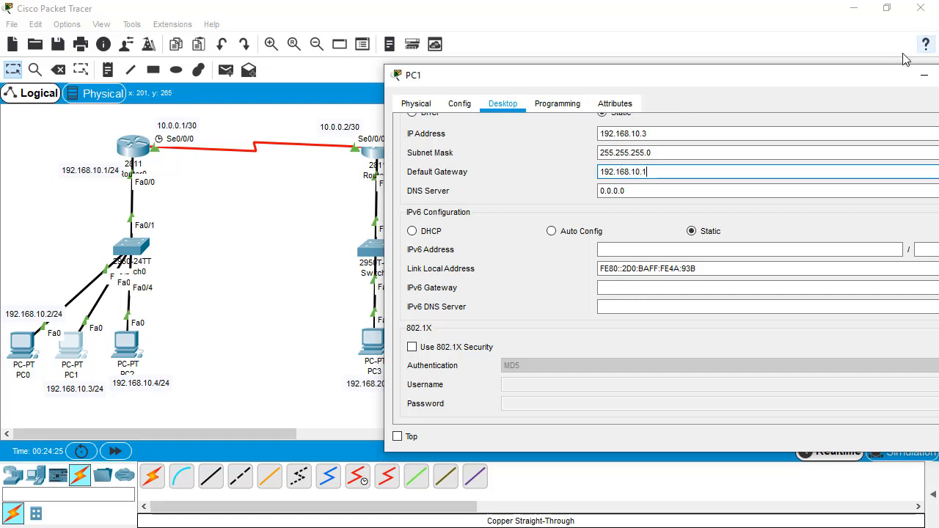
{"action": "left_click_drag", "start_coordinate": [892, 77], "coordinate": [835, 77]}
{"action": "left_click", "coordinate": [927, 79]}
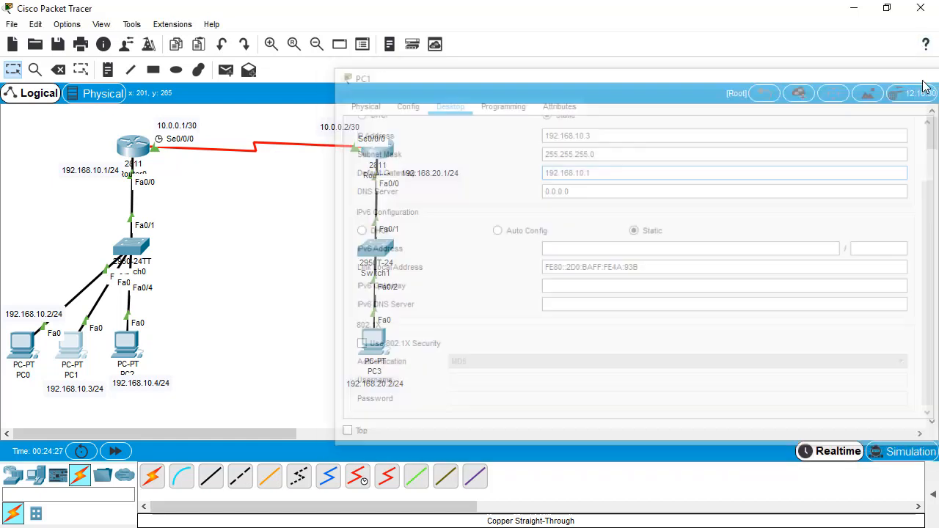
Open PC2's IP configuration and set its static IP address to 192.168.10.4.
{"action": "left_click", "coordinate": [122, 354]}
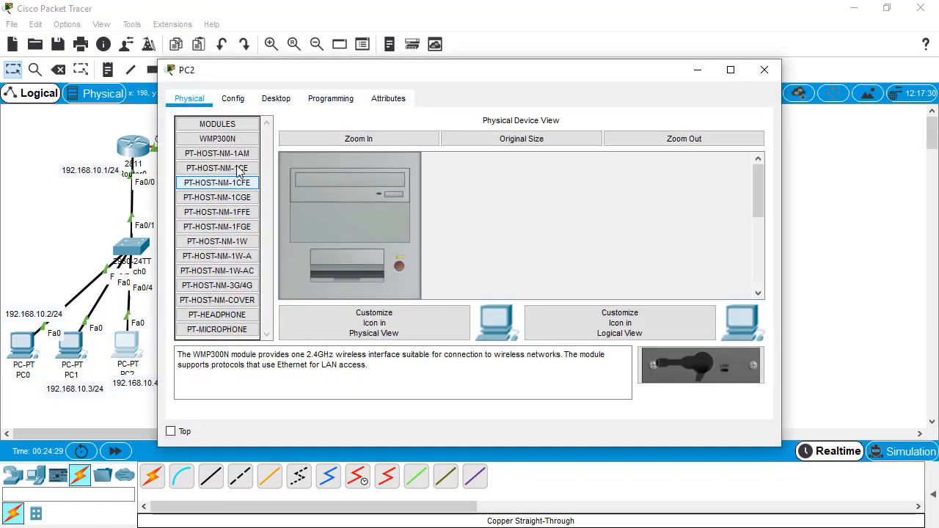
{"action": "left_click", "coordinate": [276, 98]}
{"action": "left_click", "coordinate": [220, 163]}
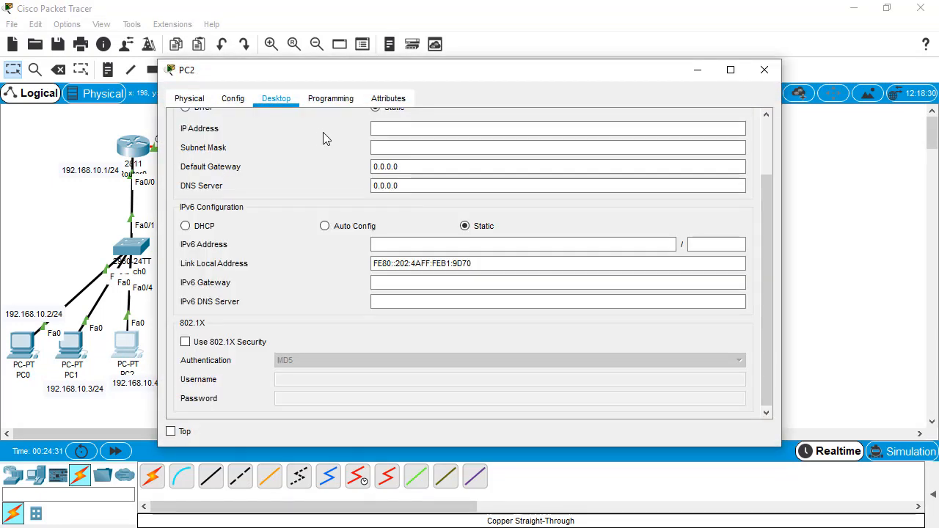
{"action": "left_click", "coordinate": [408, 131]}
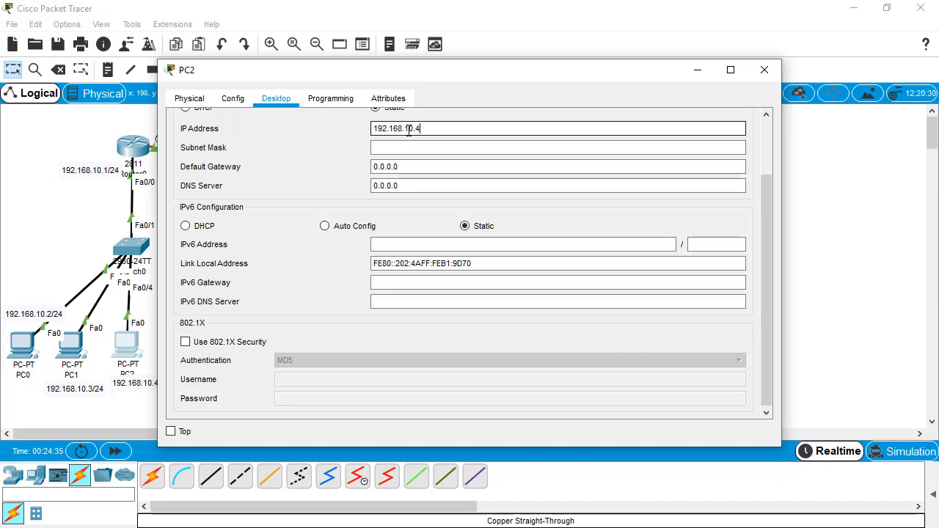
Fill in the 255.255.255.0 subnet mask for PC2, replace its default gateway and close its window.
{"action": "left_click", "coordinate": [464, 147]}
{"action": "left_click", "coordinate": [462, 164]}
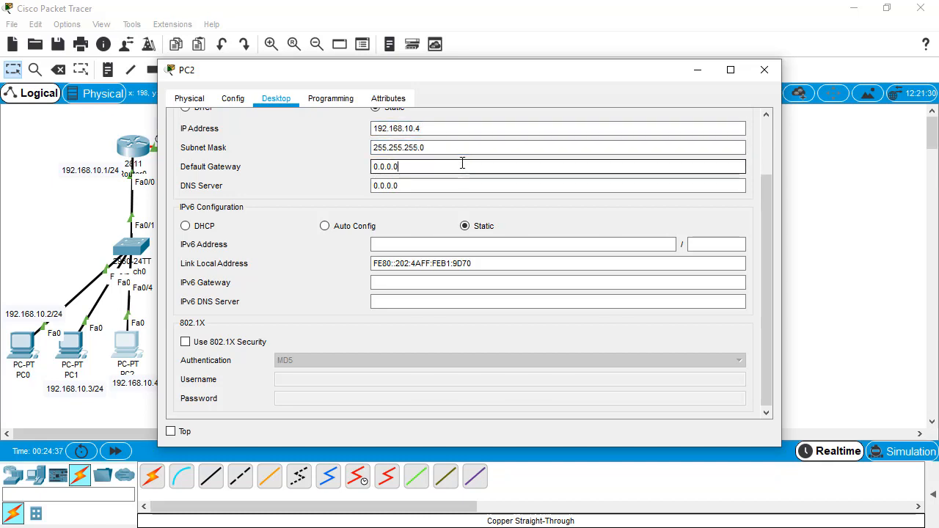
{"action": "key", "text": "BackSpace"}
{"action": "key", "text": "BackSpace"}
{"action": "key", "text": "BackSpace"}
{"action": "key", "text": "BackSpace"}
{"action": "key", "text": "BackSpace"}
{"action": "key", "text": "BackSpace"}
{"action": "left_click", "coordinate": [763, 70]}
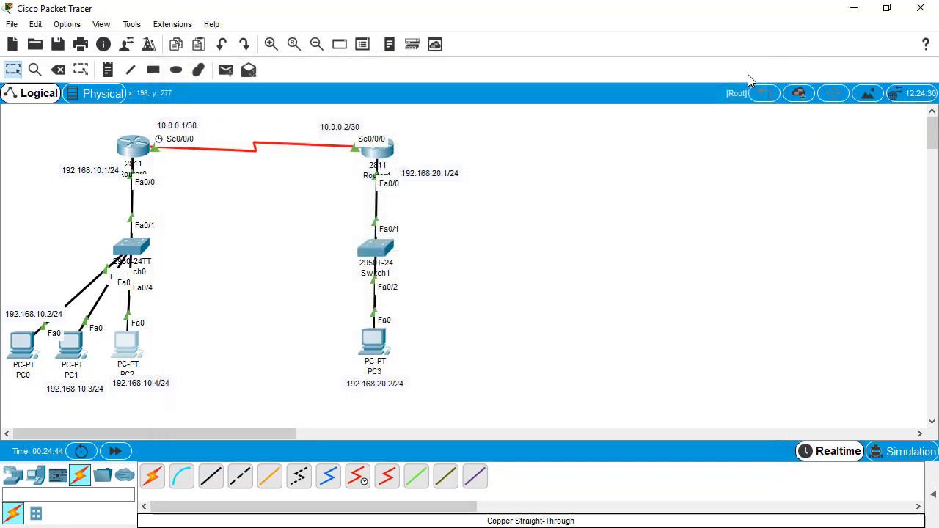
Open PC3's IP configuration and set its static IP address to 192.168.20.2.
{"action": "left_click", "coordinate": [374, 339]}
{"action": "left_click", "coordinate": [286, 98]}
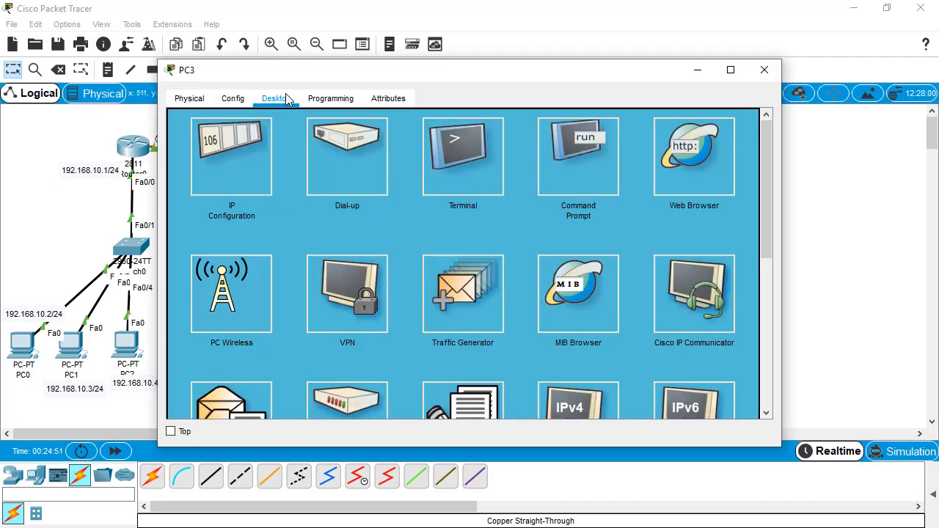
{"action": "left_click_drag", "start_coordinate": [343, 78], "coordinate": [678, 81]}
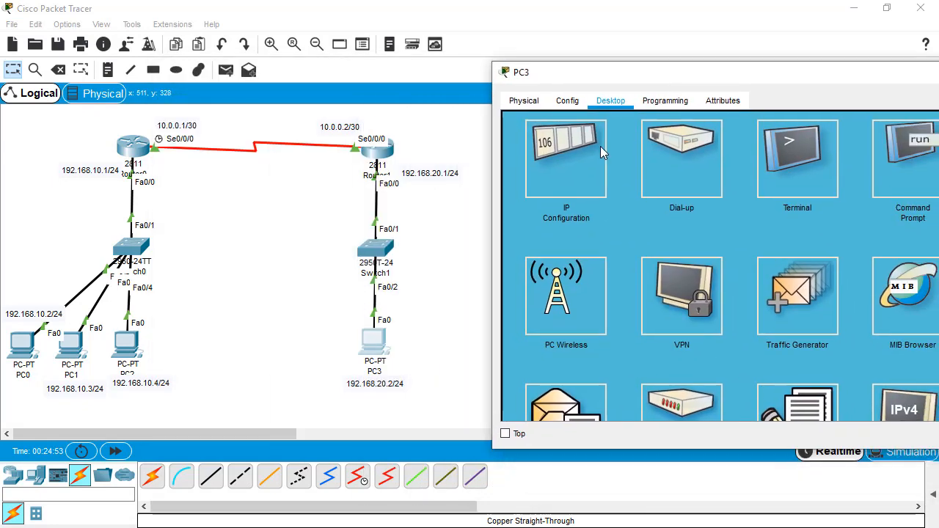
{"action": "left_click", "coordinate": [580, 155]}
{"action": "left_click", "coordinate": [759, 130]}
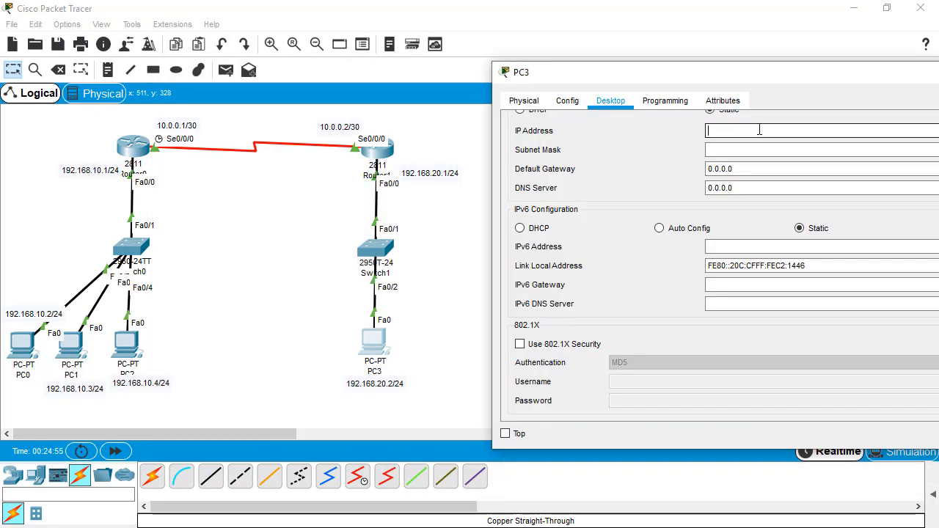
{"action": "type", "text": "192.168.20.2"}
Give PC3 the 255.255.255.0 subnet mask and default gateway 192.168.20.1, and close its window.
{"action": "key", "text": "Tab"}
{"action": "key", "text": "Tab"}
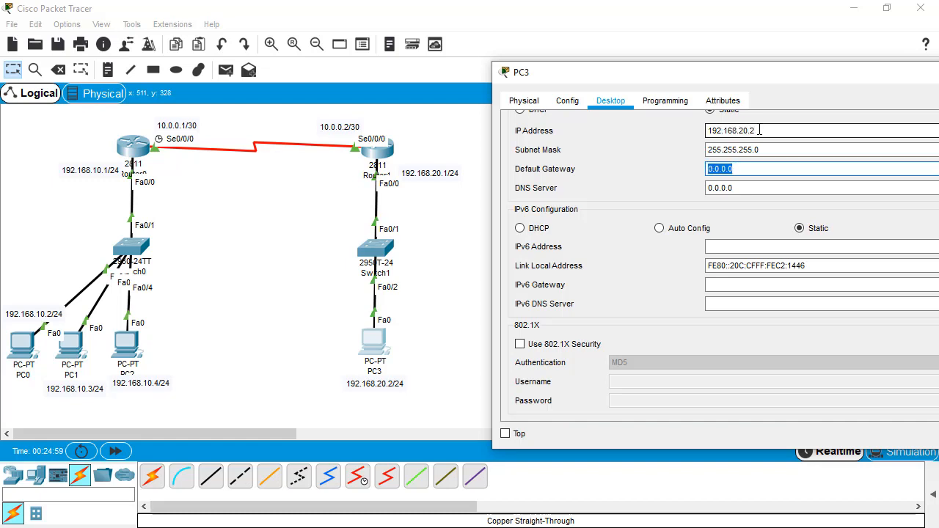
{"action": "type", "text": "192.168.20.1"}
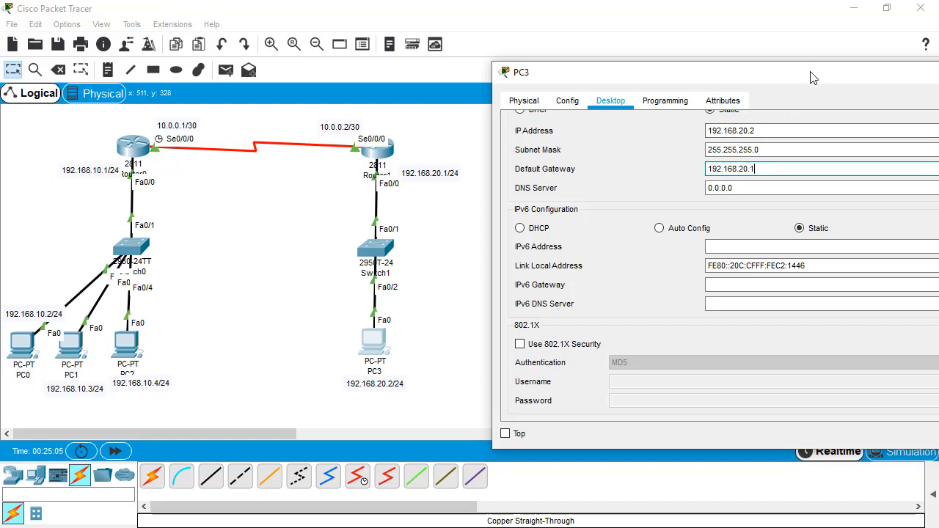
{"action": "left_click_drag", "start_coordinate": [812, 78], "coordinate": [466, 218]}
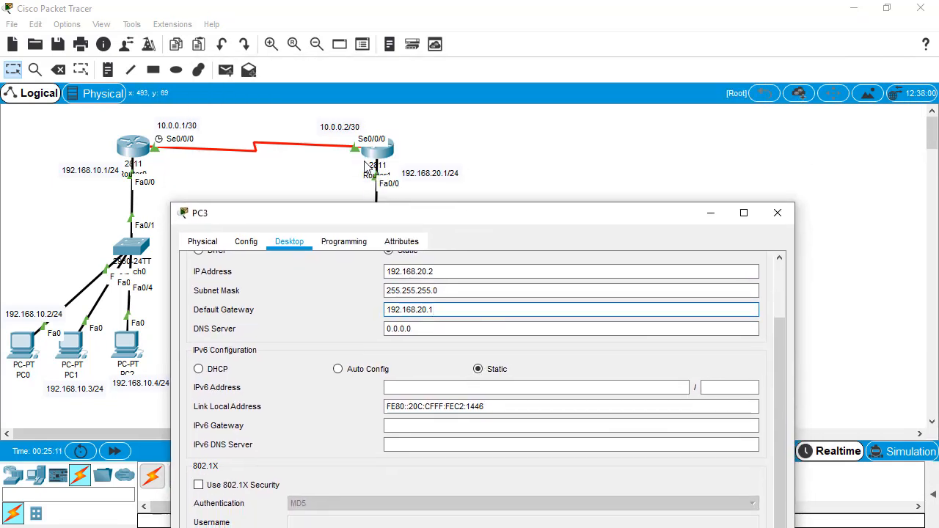
{"action": "left_click_drag", "start_coordinate": [394, 215], "coordinate": [469, 183]}
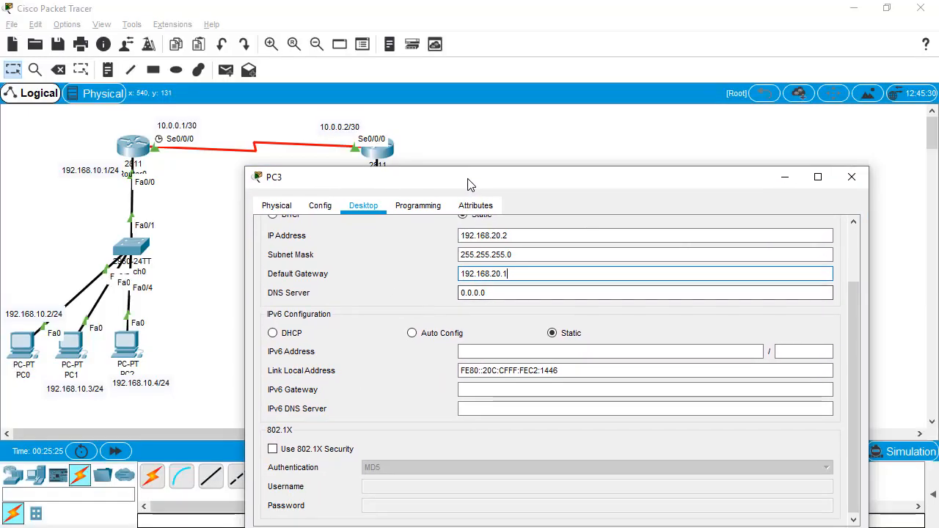
{"action": "left_click_drag", "start_coordinate": [491, 180], "coordinate": [551, 187]}
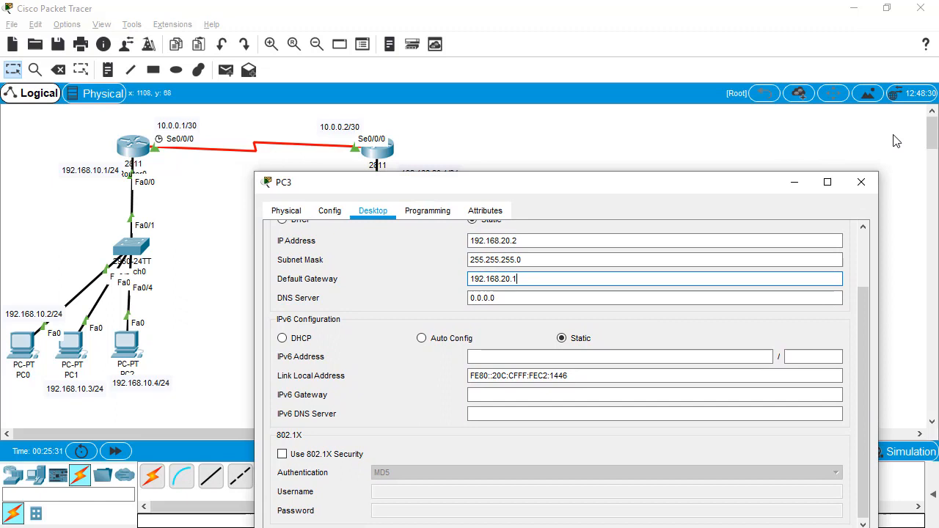
{"action": "left_click", "coordinate": [861, 181]}
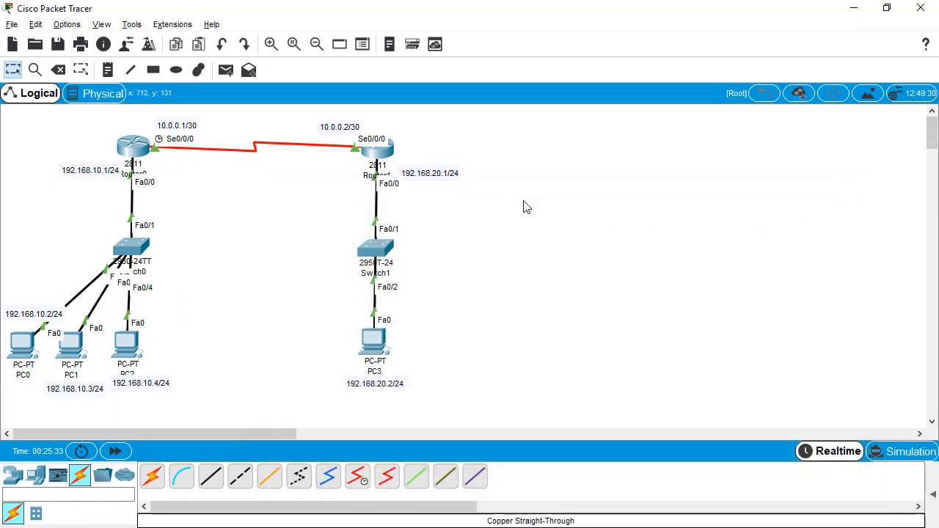
Open PC0's command prompt and ping PC2 at 192.168.10.4.
{"action": "left_click", "coordinate": [18, 341]}
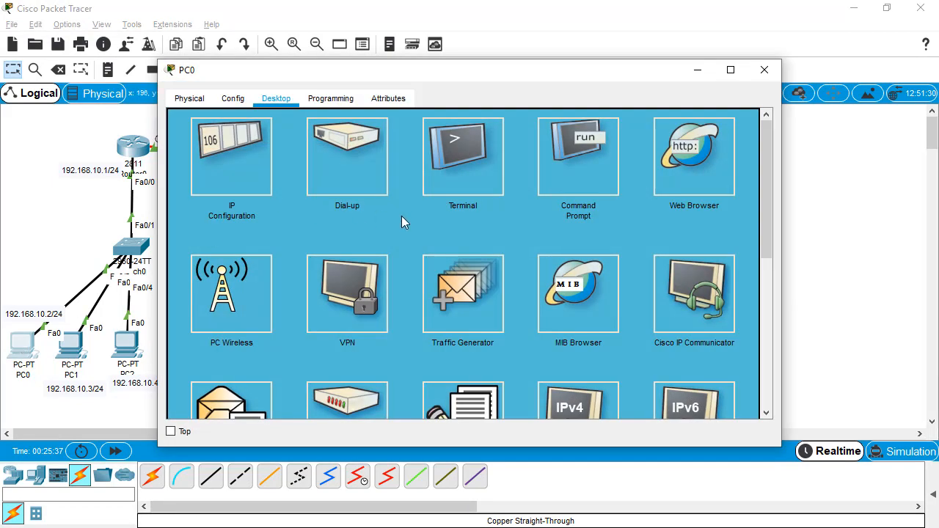
{"action": "left_click", "coordinate": [575, 133]}
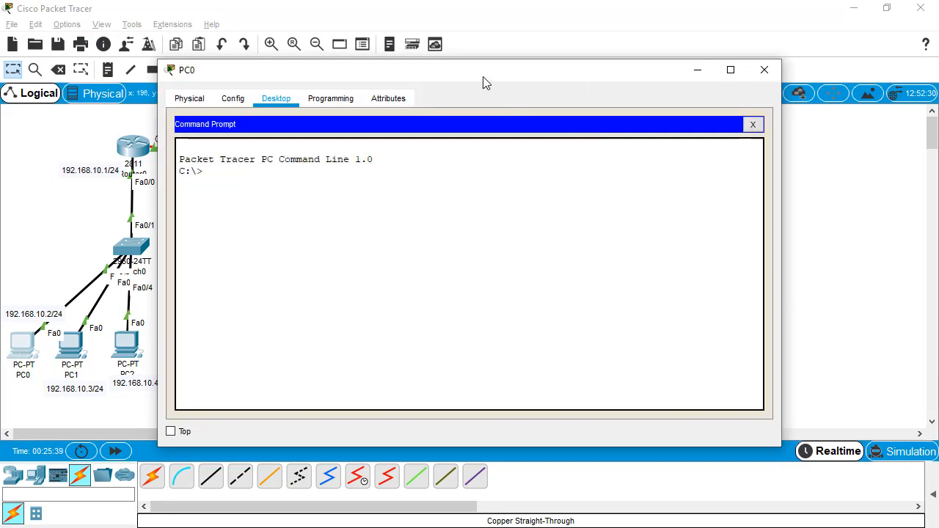
{"action": "left_click_drag", "start_coordinate": [483, 77], "coordinate": [724, 80]}
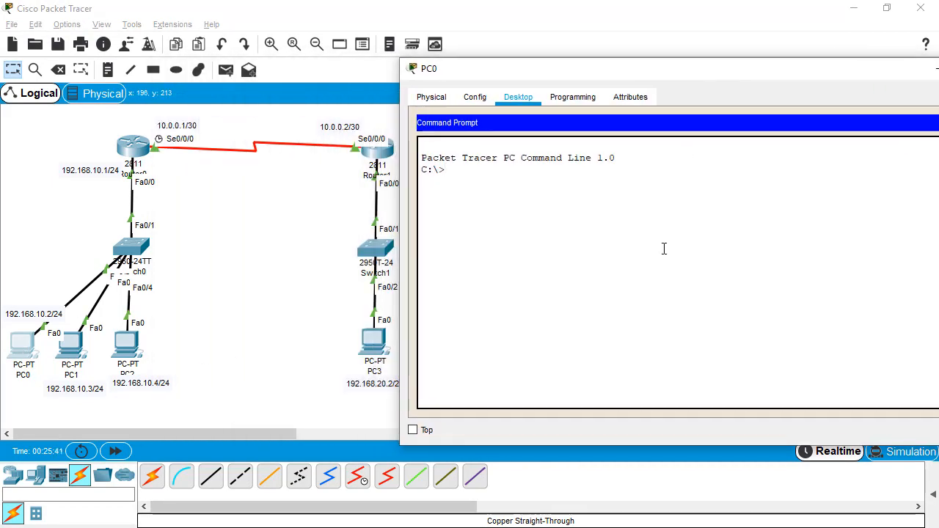
{"action": "type", "text": "ping"}
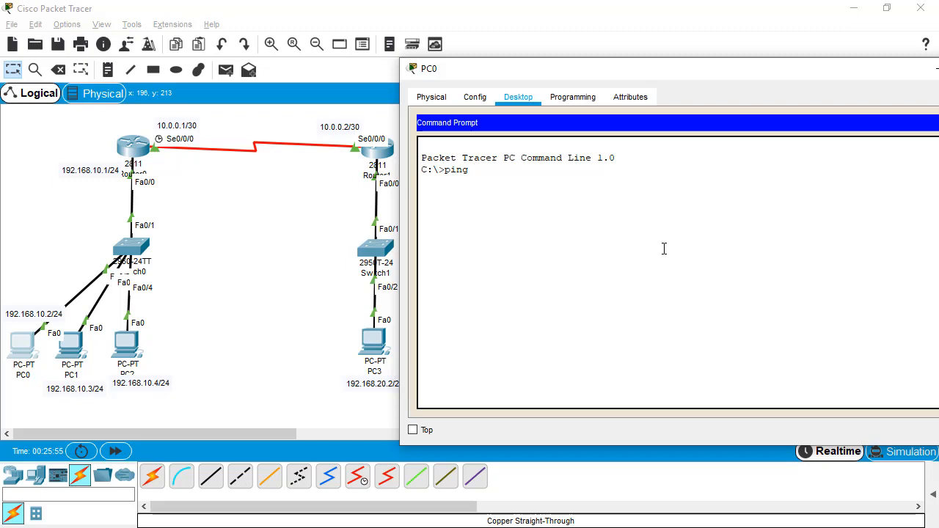
{"action": "type", "text": "192.168.10.4"}
{"action": "key", "text": "Return"}
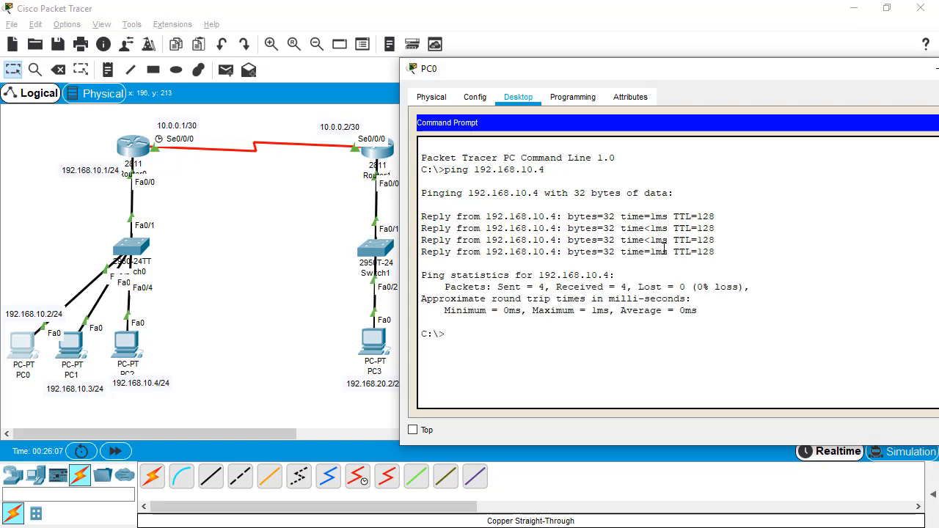
From PC0's command prompt, ping PC3 at 192.168.20.2.
{"action": "left_click_drag", "start_coordinate": [683, 74], "coordinate": [715, 75]}
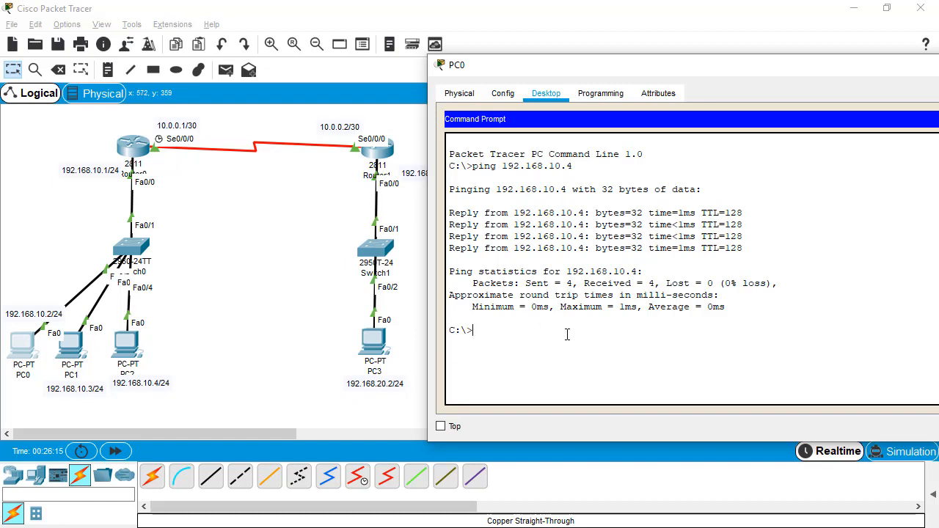
{"action": "key", "text": "Up"}
{"action": "key", "text": "BackSpace"}
{"action": "key", "text": "BackSpace"}
{"action": "key", "text": "BackSpace"}
{"action": "type", "text": "20.2"}
{"action": "key", "text": "Return"}
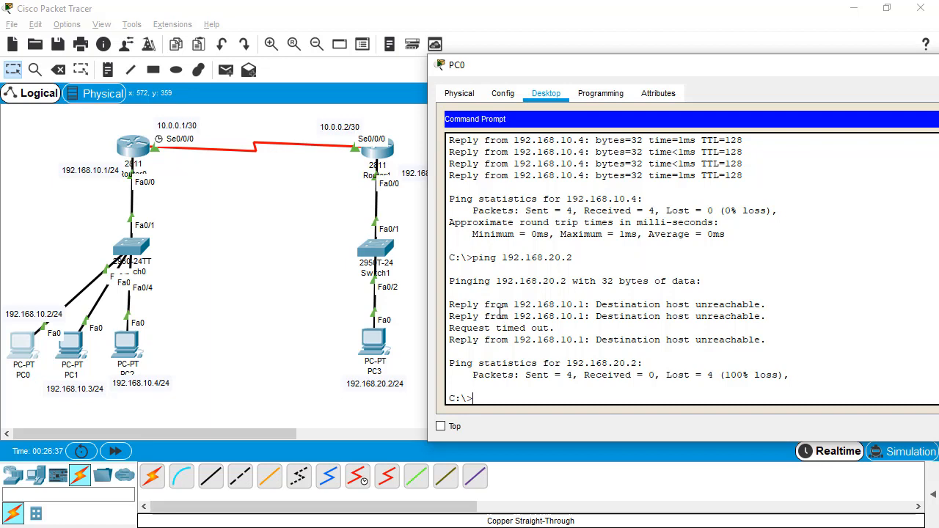
Examine which address answers in PC0's ping output for 192.168.20.2, and close PC0's window.
{"action": "left_click_drag", "start_coordinate": [517, 305], "coordinate": [585, 305]}
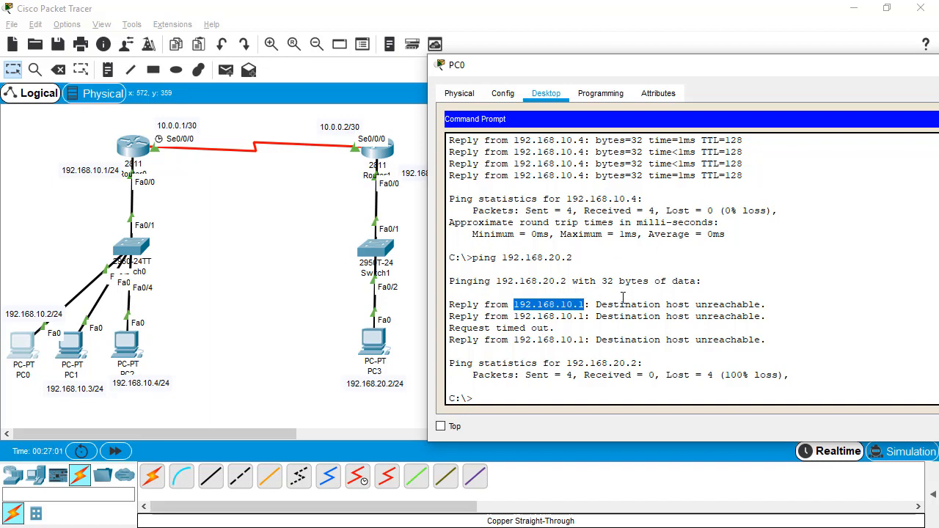
{"action": "left_click", "coordinate": [587, 304]}
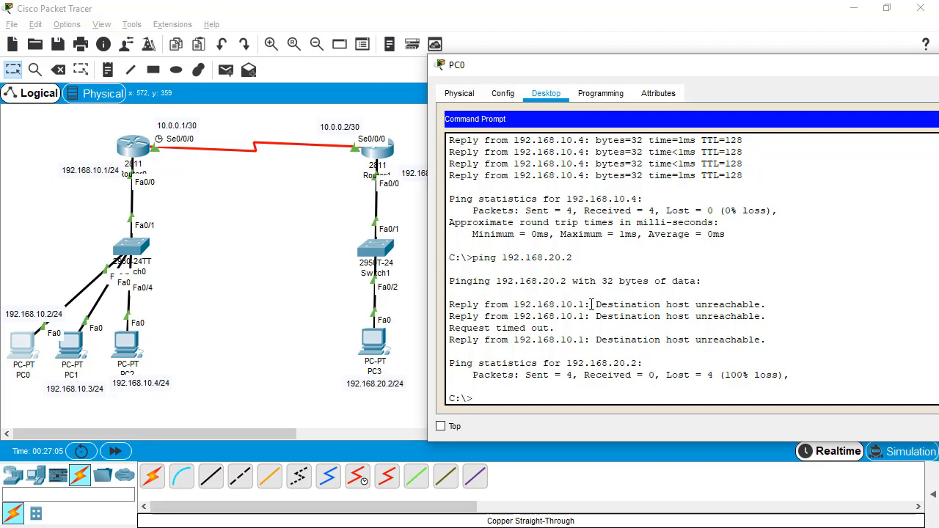
{"action": "left_click_drag", "start_coordinate": [591, 304], "coordinate": [585, 317]}
{"action": "left_click", "coordinate": [608, 317]}
{"action": "left_click_drag", "start_coordinate": [781, 65], "coordinate": [526, 58]}
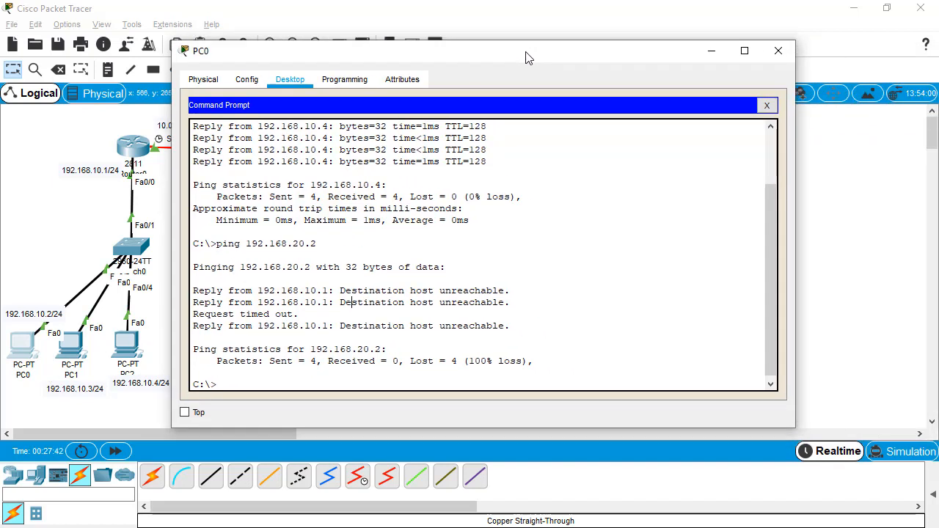
{"action": "left_click", "coordinate": [776, 51]}
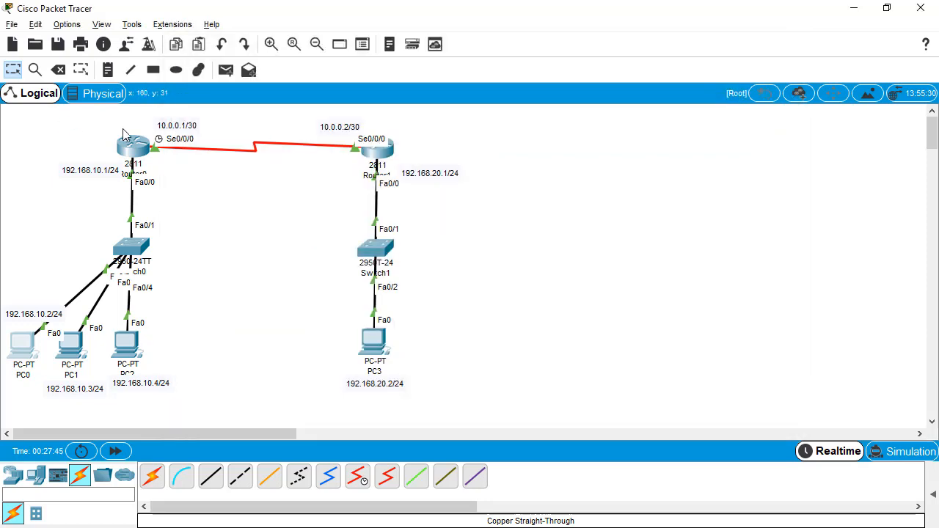
Open Router0's command line and enter privileged mode and global configuration mode with enable and configure terminal.
{"action": "left_click", "coordinate": [135, 148]}
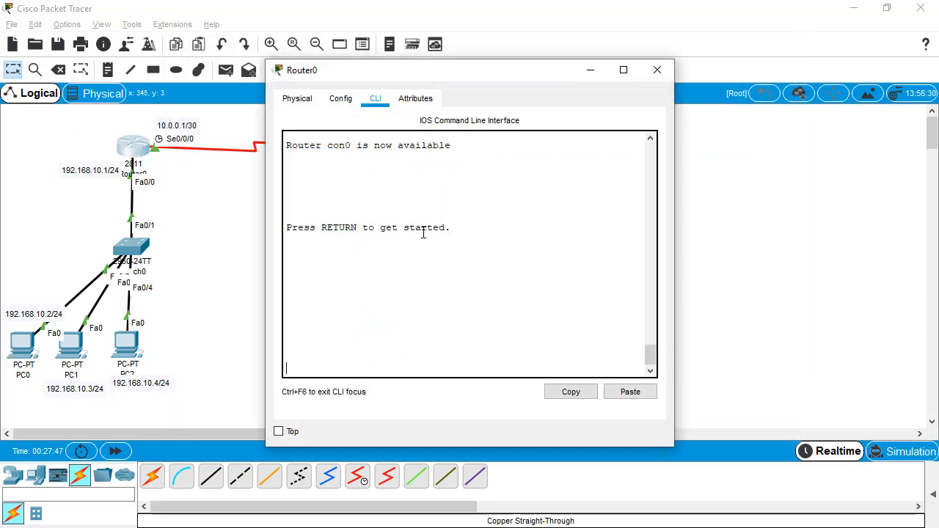
{"action": "key", "text": "Return"}
{"action": "key", "text": "Return"}
{"action": "key", "text": "Return"}
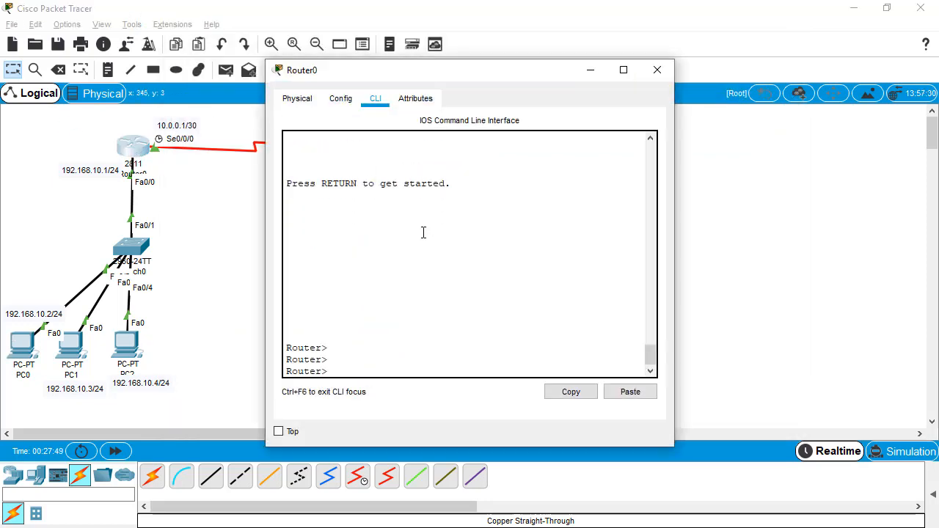
{"action": "type", "text": "enable"}
{"action": "key", "text": "Return"}
{"action": "key", "text": "Return"}
{"action": "type", "text": "configure termi"}
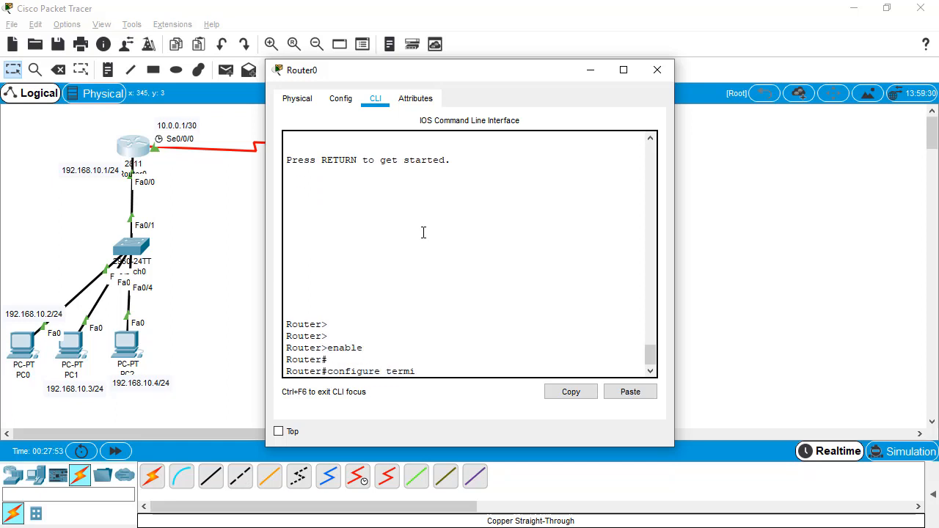
{"action": "type", "text": "nal"}
{"action": "key", "text": "Return"}
Start the RIP routing process on Router0 with router rip and set it to version 2.
{"action": "type", "text": "rou"}
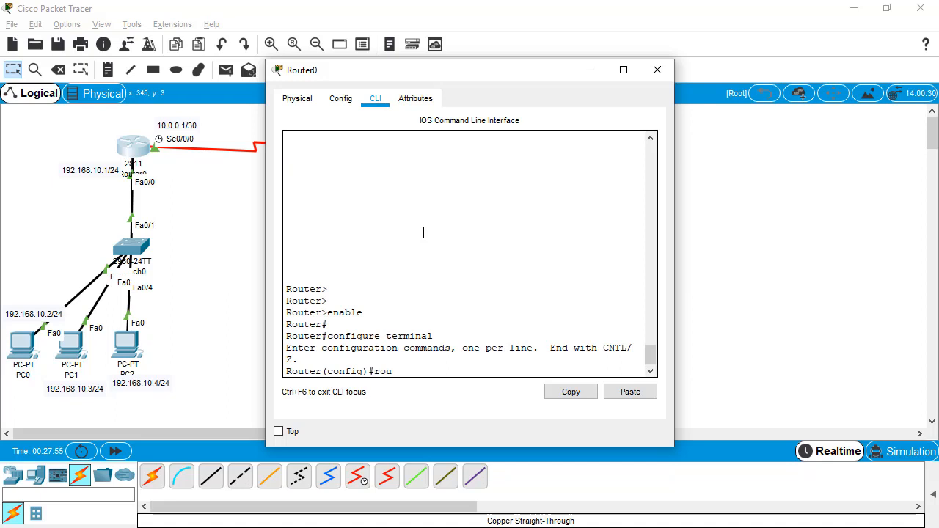
{"action": "type", "text": "ter rip"}
{"action": "key", "text": "Return"}
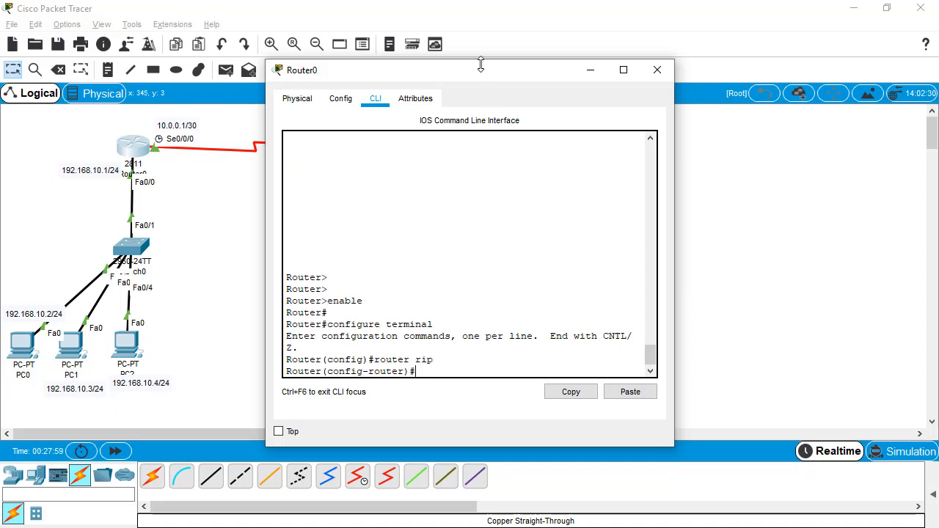
{"action": "left_click_drag", "start_coordinate": [561, 63], "coordinate": [694, 86]}
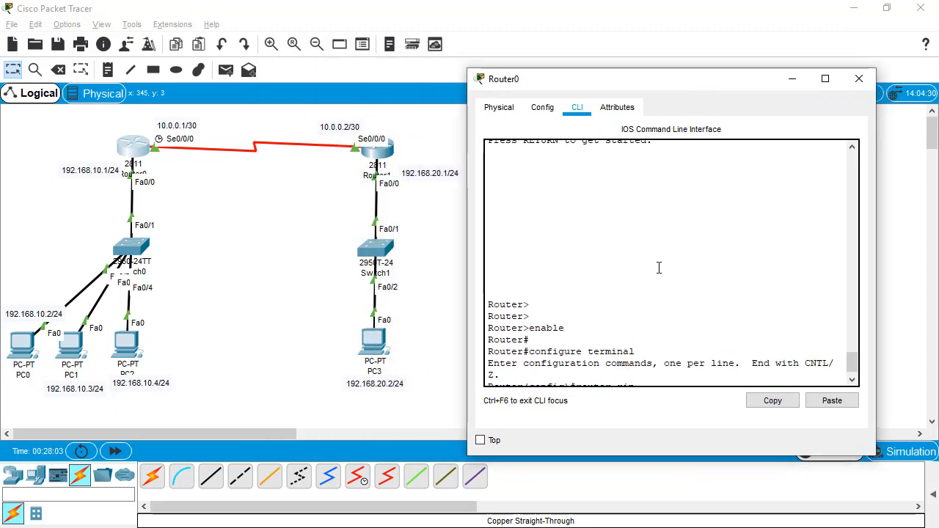
{"action": "left_click", "coordinate": [659, 268]}
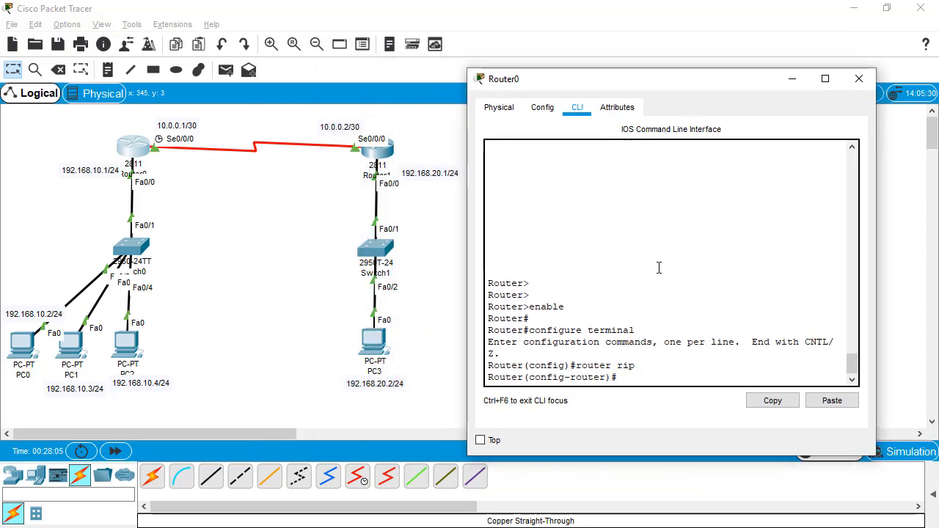
{"action": "type", "text": "version 2"}
{"action": "key", "text": "Return"}
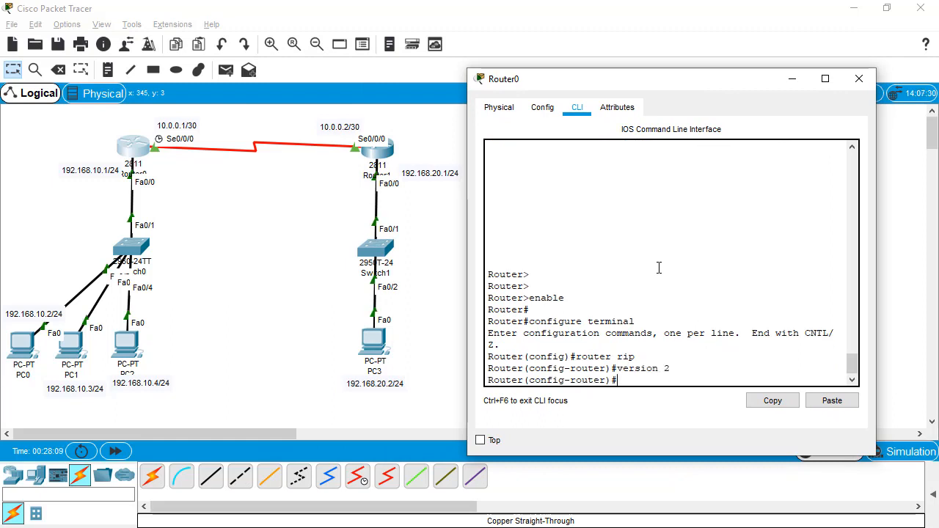
Disable automatic route summarization for RIP on Router0 with no auto-summary.
{"action": "type", "text": "no atu"}
{"action": "key", "text": "BackSpace"}
{"action": "key", "text": "BackSpace"}
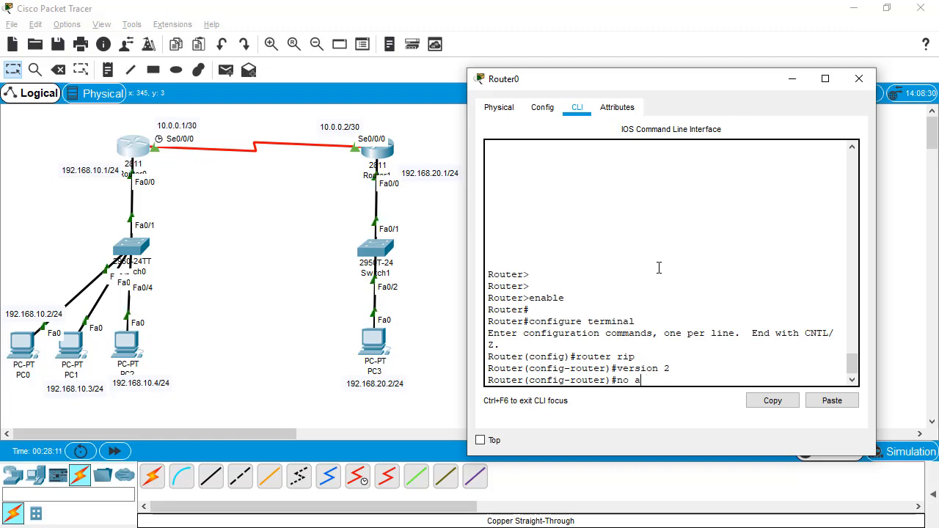
{"action": "type", "text": "uto-summary"}
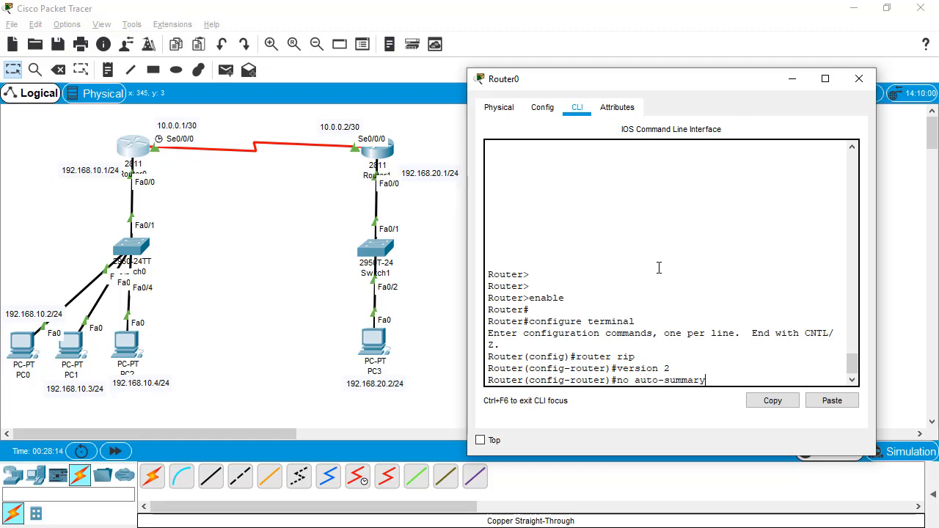
{"action": "key", "text": "Return"}
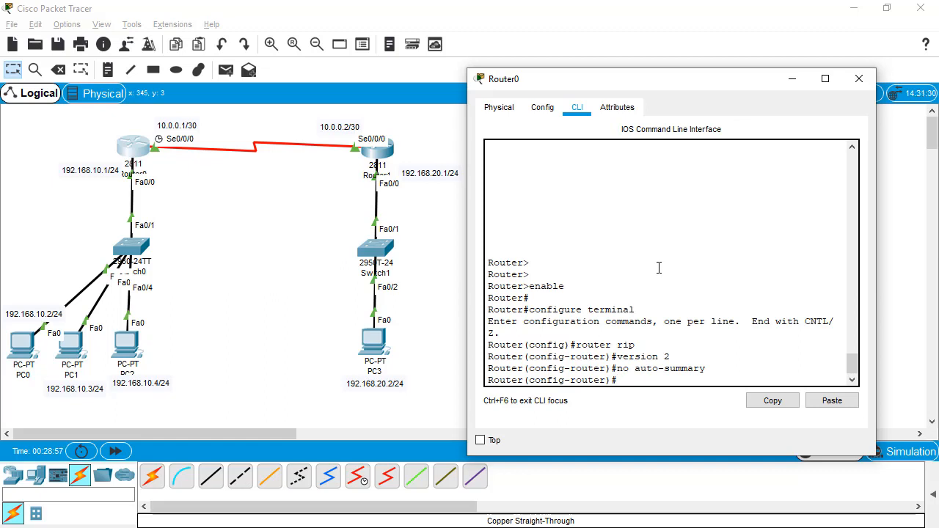
Advertise the 192.168.10.0 network in Router0's RIP configuration using the network command.
{"action": "type", "text": "192.168.10.0"}
{"action": "key", "text": "Return"}
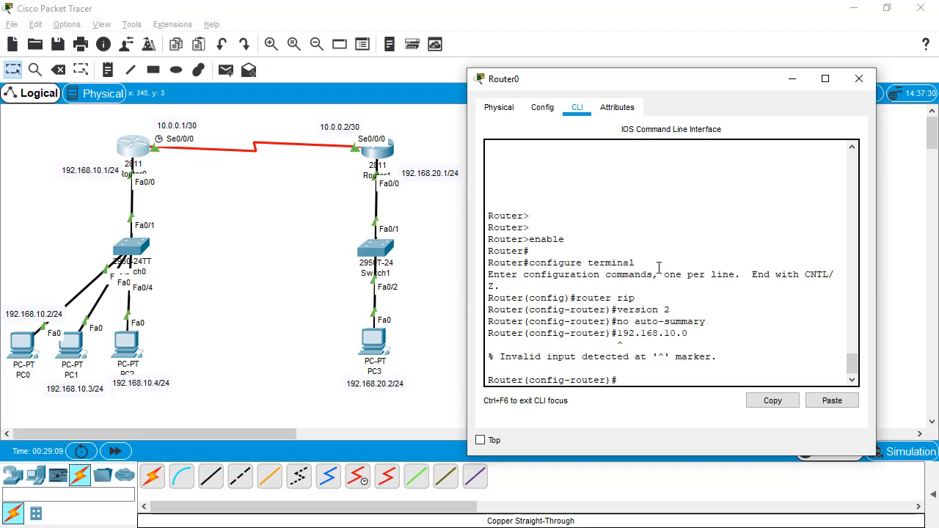
{"action": "key", "text": "Up"}
{"action": "key", "text": "Home"}
{"action": "type", "text": "network"}
{"action": "key", "text": "Return"}
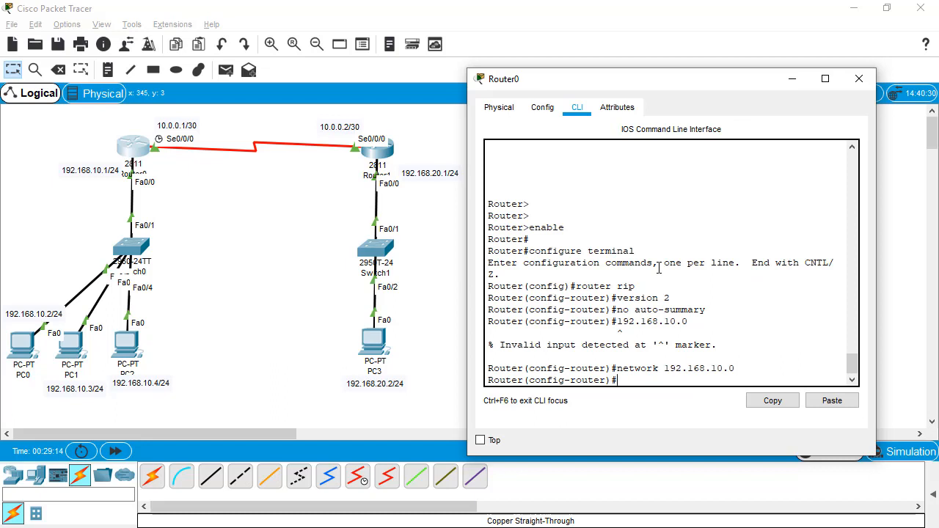
Advertise the 10.0.0.0 network in Router0's RIP configuration and exit back to privileged mode.
{"action": "type", "text": "network 10.0.0.0"}
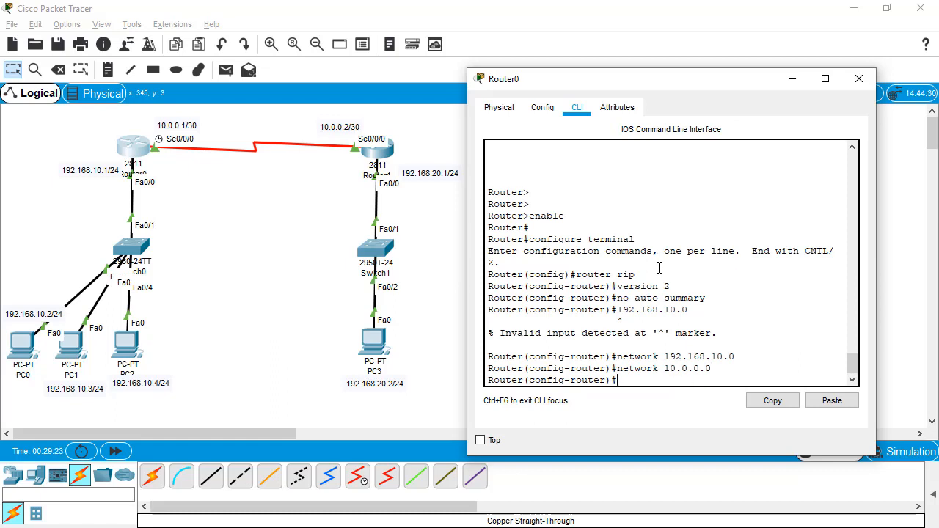
{"action": "type", "text": "exit"}
{"action": "key", "text": "Return"}
{"action": "key", "text": "Return"}
{"action": "key", "text": "Return"}
{"action": "type", "text": "er(config)#e"}
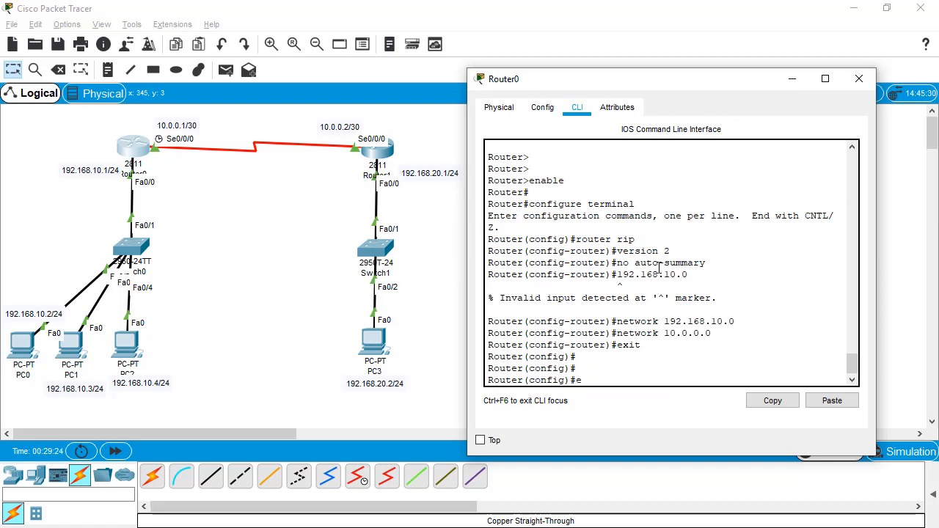
{"action": "type", "text": "xit"}
{"action": "key", "text": "Return"}
{"action": "key", "text": "Return"}
Save Router0's configuration with copy running-config startup-config, accept the default destination filename, and close its window.
{"action": "type", "text": "copy"}
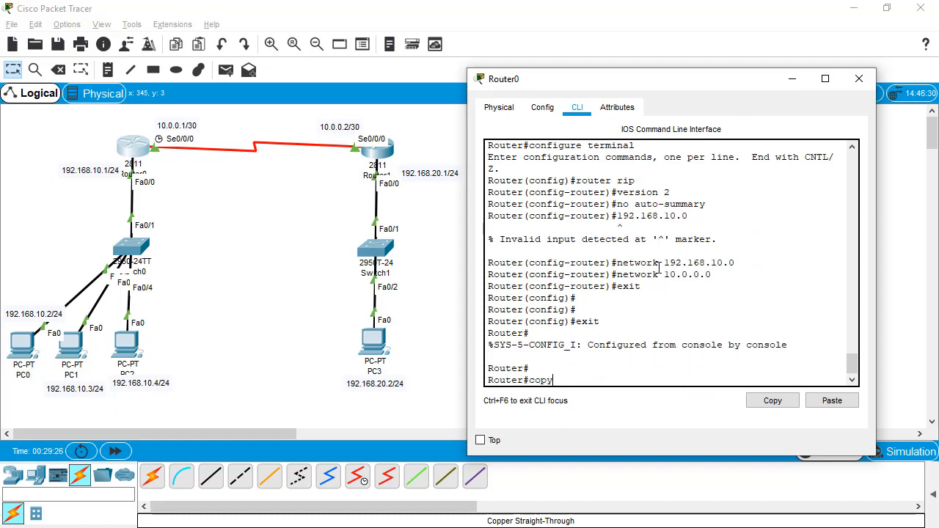
{"action": "type", "text": " running-config startup-config"}
{"action": "key", "text": "Return"}
{"action": "key", "text": "Return"}
{"action": "key", "text": "Return"}
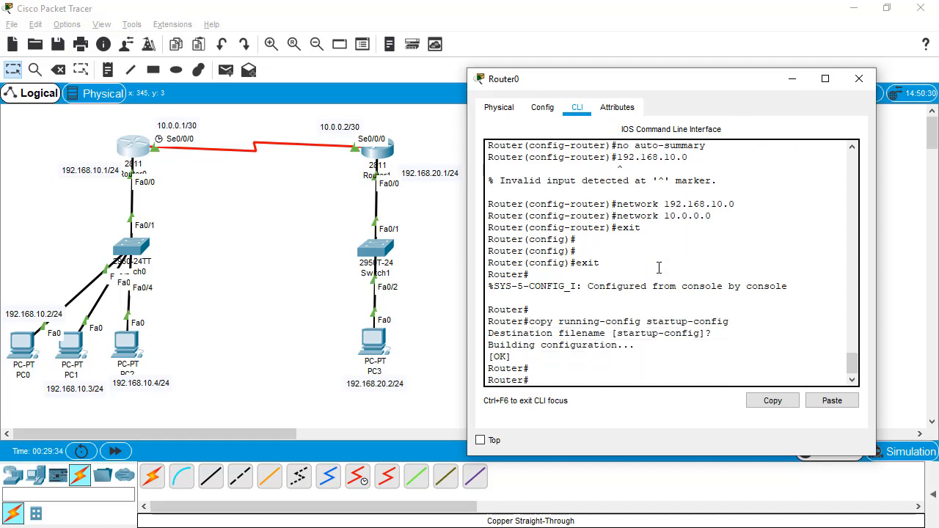
{"action": "left_click", "coordinate": [858, 78]}
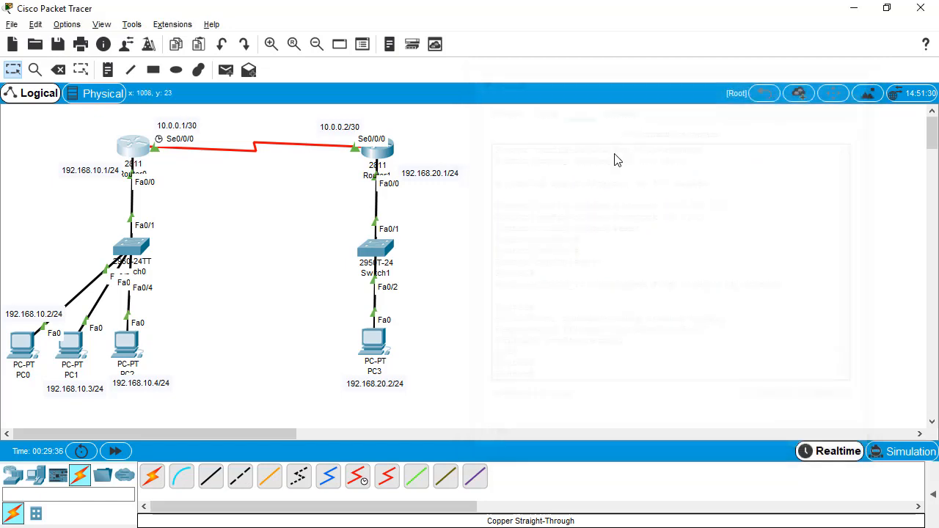
Open Router1's command line and enter privileged mode and global configuration mode with enable and configure terminal.
{"action": "left_click", "coordinate": [382, 154]}
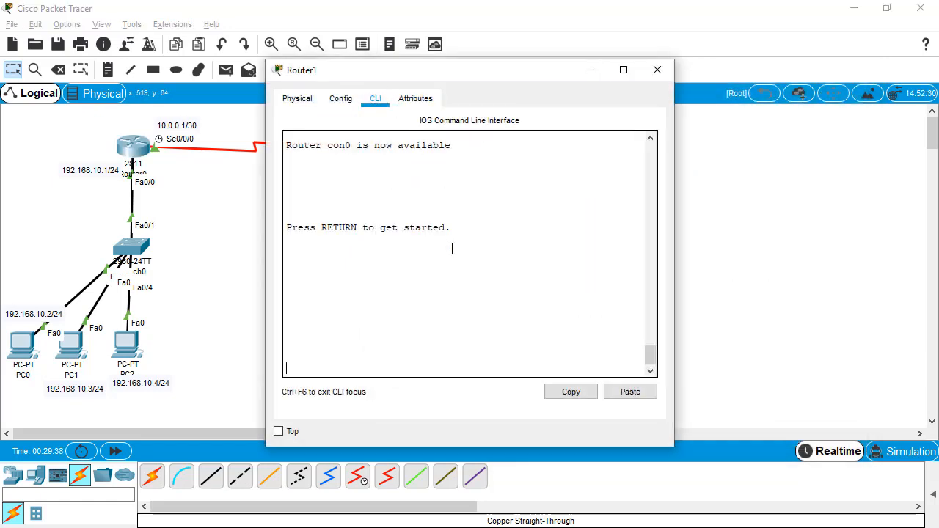
{"action": "key", "text": "Return"}
{"action": "key", "text": "Return"}
{"action": "key", "text": "Return"}
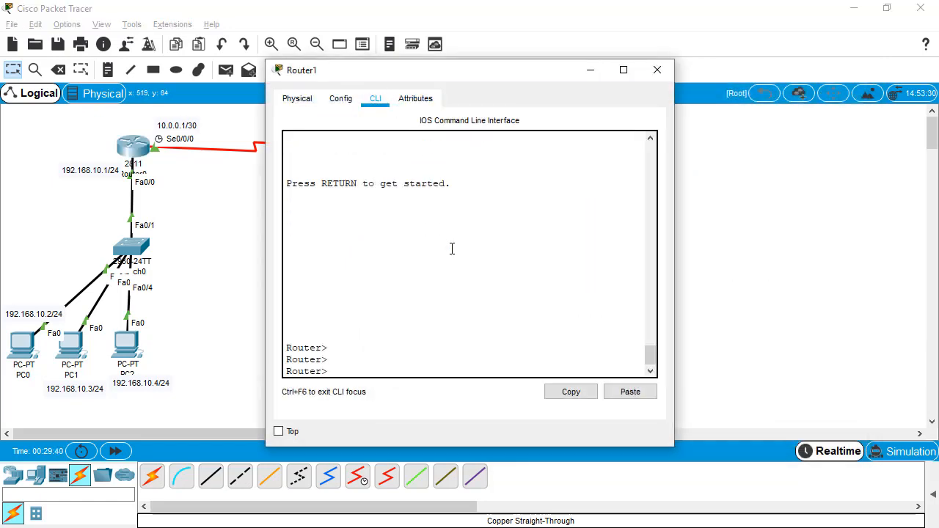
{"action": "left_click_drag", "start_coordinate": [510, 71], "coordinate": [737, 72]}
{"action": "type", "text": "enable"}
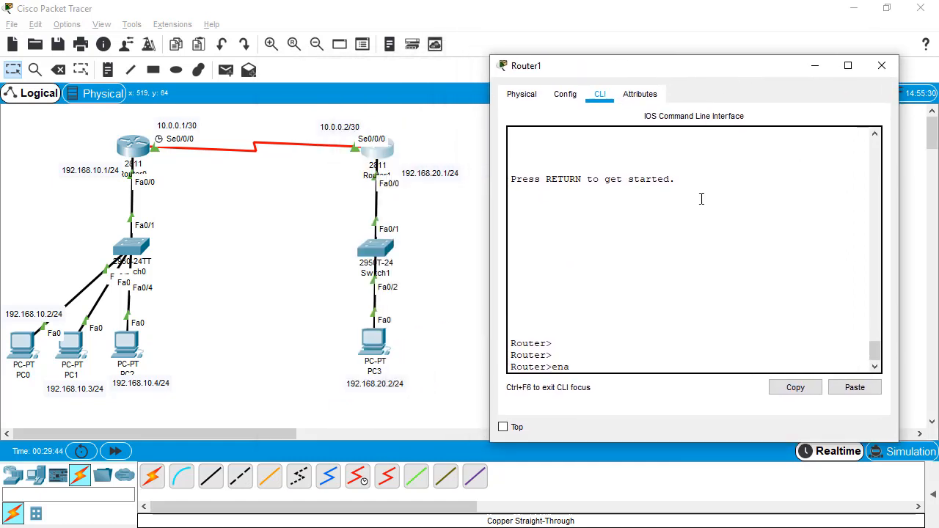
{"action": "key", "text": "Return"}
{"action": "key", "text": "Return"}
{"action": "key", "text": "Return"}
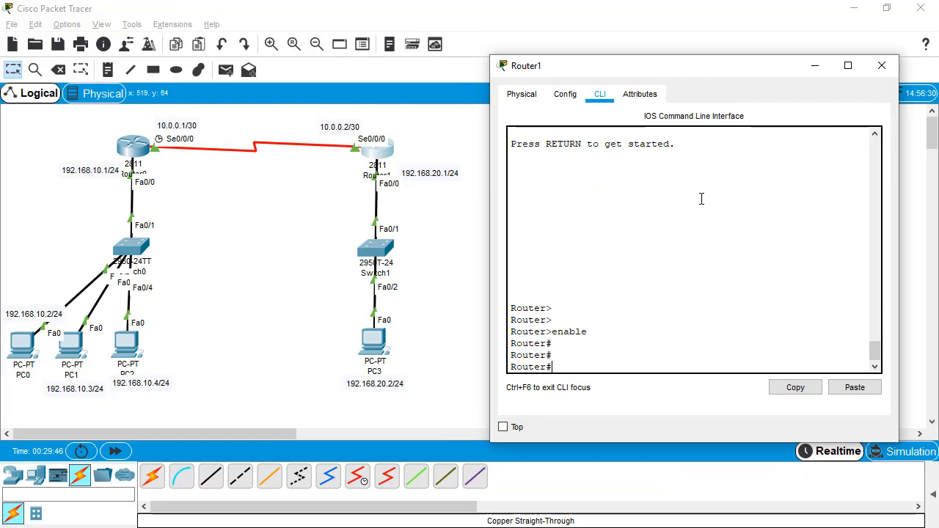
{"action": "type", "text": "configure terminal"}
{"action": "key", "text": "Return"}
{"action": "key", "text": "Return"}
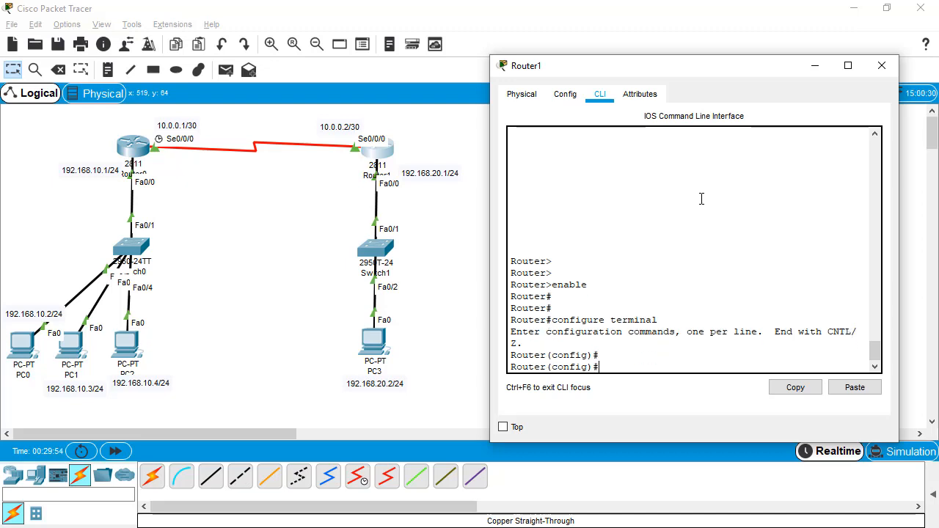
Start RIP version 2 on Router1 with router rip and disable route summarization with no auto-summary.
{"action": "type", "text": "router rip"}
{"action": "key", "text": "Return"}
{"action": "type", "text": "version 2"}
{"action": "key", "text": "Return"}
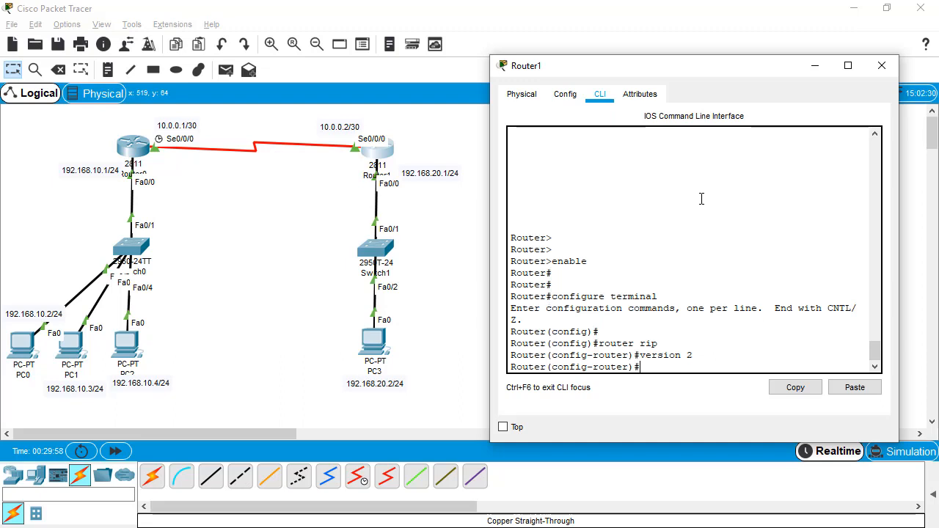
{"action": "type", "text": "no auto-summary"}
{"action": "key", "text": "Return"}
{"action": "key", "text": "Return"}
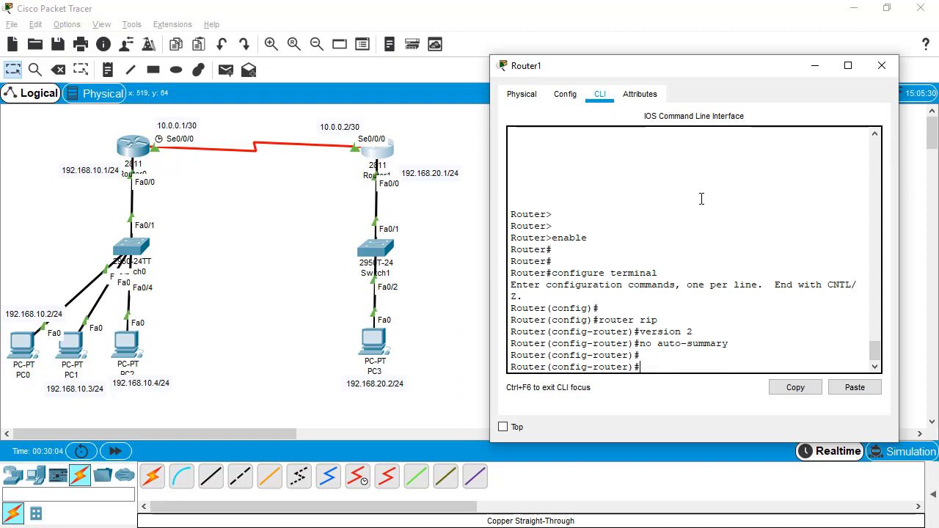
{"action": "key", "text": "Return"}
Advertise the 192.168.20.0 network in Router1's RIP configuration using the network command.
{"action": "type", "text": "network "}
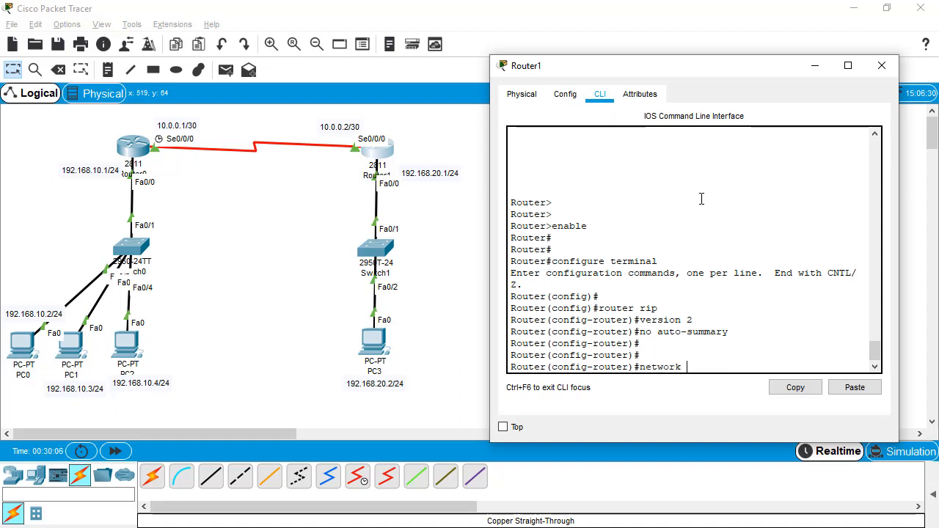
{"action": "type", "text": "192.198"}
{"action": "key", "text": "BackSpace"}
{"action": "key", "text": "BackSpace"}
{"action": "type", "text": "682"}
{"action": "type", "text": ".20.0"}
{"action": "key", "text": "Return"}
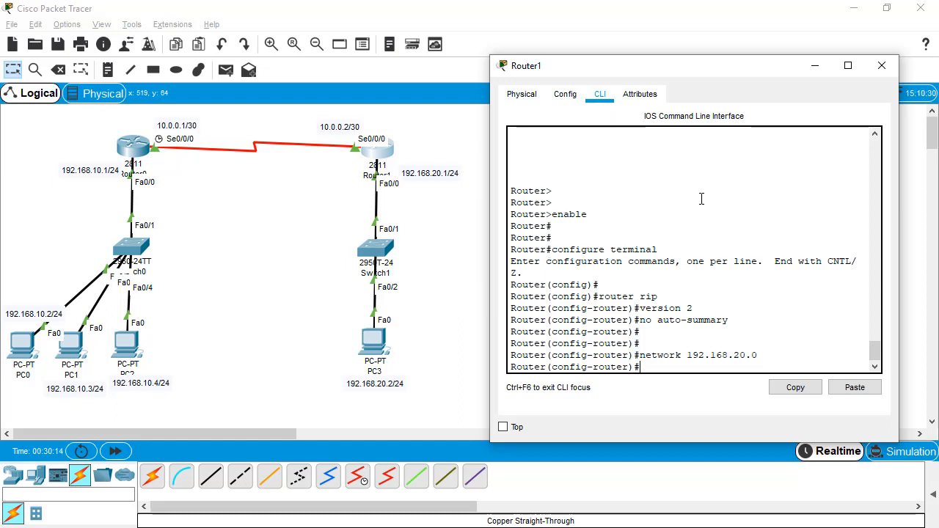
Advertise the 10.0.0.0 network in Router1's RIP configuration using the network command.
{"action": "type", "text": "network "}
{"action": "type", "text": "192.168"}
{"action": "type", "text": "."}
{"action": "key", "text": "BackSpace"}
{"action": "key", "text": "BackSpace"}
{"action": "key", "text": "BackSpace"}
{"action": "key", "text": "BackSpace"}
{"action": "key", "text": "BackSpace"}
{"action": "key", "text": "BackSpace"}
{"action": "key", "text": "BackSpace"}
{"action": "type", "text": "0.0.0.0"}
{"action": "key", "text": "Return"}
Exit to privileged mode on Router1, save with copy running-config startup-config, and close its window.
{"action": "type", "text": "exit"}
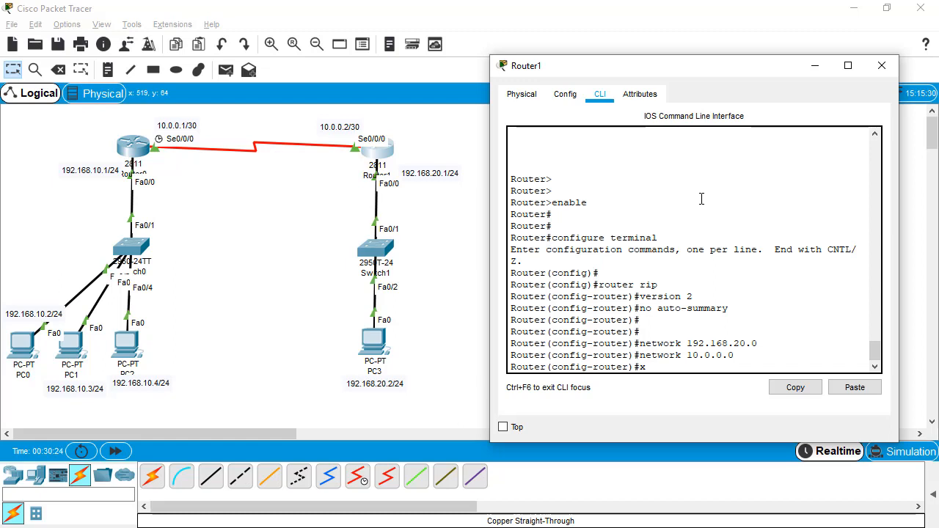
{"action": "key", "text": "Return"}
{"action": "key", "text": "Return"}
{"action": "type", "text": "exit"}
{"action": "key", "text": "Return"}
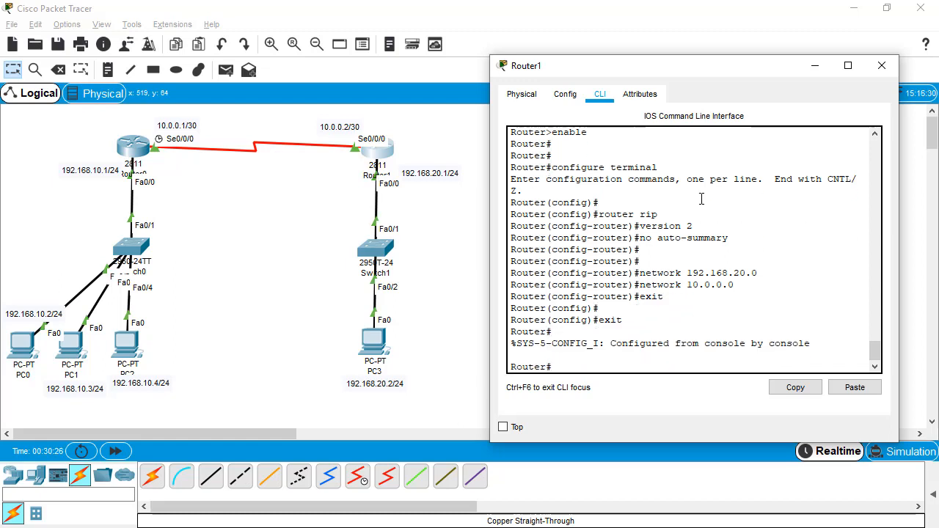
{"action": "type", "text": "copy running-configu"}
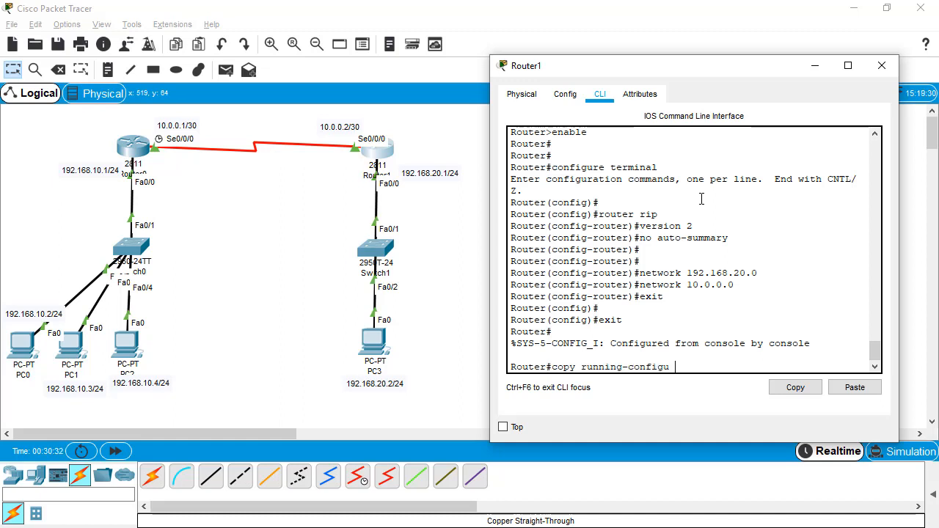
{"action": "type", "text": "startup-config"}
{"action": "key", "text": "Return"}
{"action": "key", "text": "Return"}
{"action": "key", "text": "Return"}
{"action": "type", "text": "er#e"}
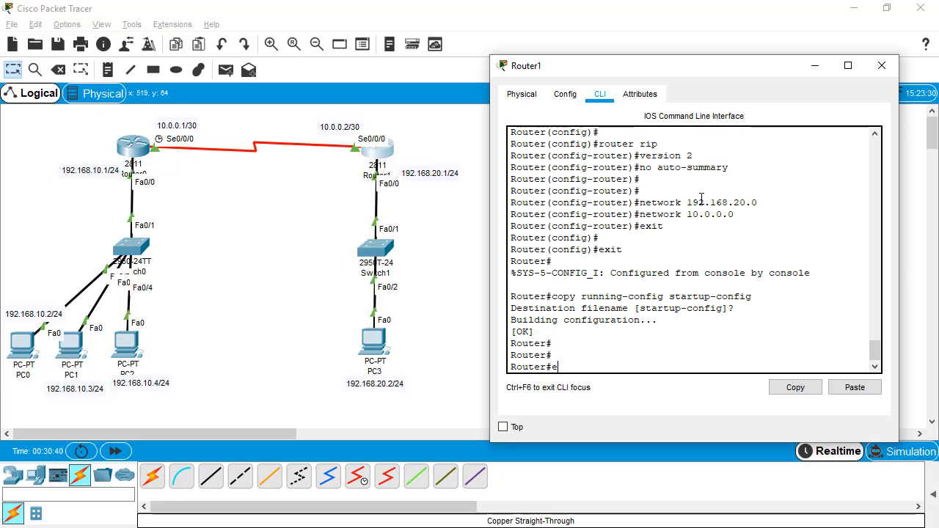
{"action": "left_click", "coordinate": [881, 65]}
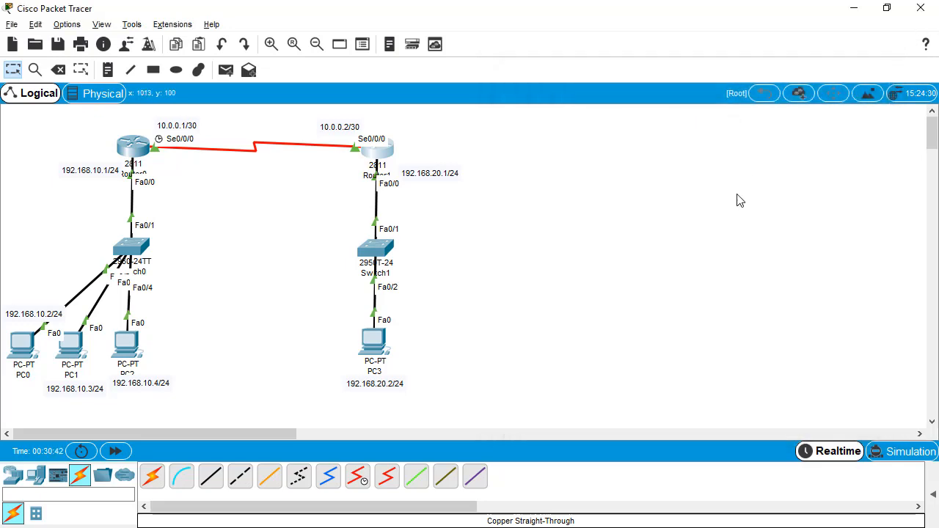
Ping 192.168.20.2 from PC0's Command Prompt to test connectivity between the LANs, and close the PC0 window.
{"action": "left_click", "coordinate": [22, 344]}
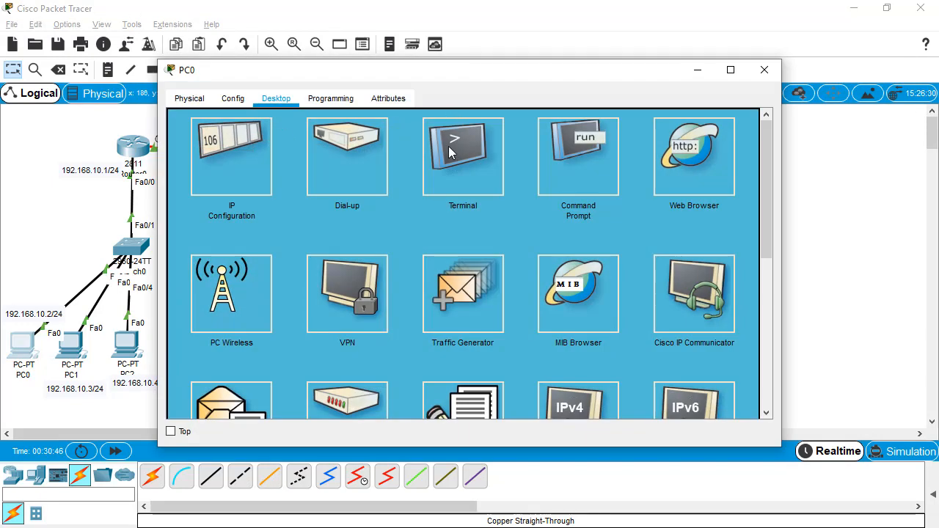
{"action": "left_click", "coordinate": [554, 170]}
{"action": "left_click_drag", "start_coordinate": [484, 77], "coordinate": [758, 69]}
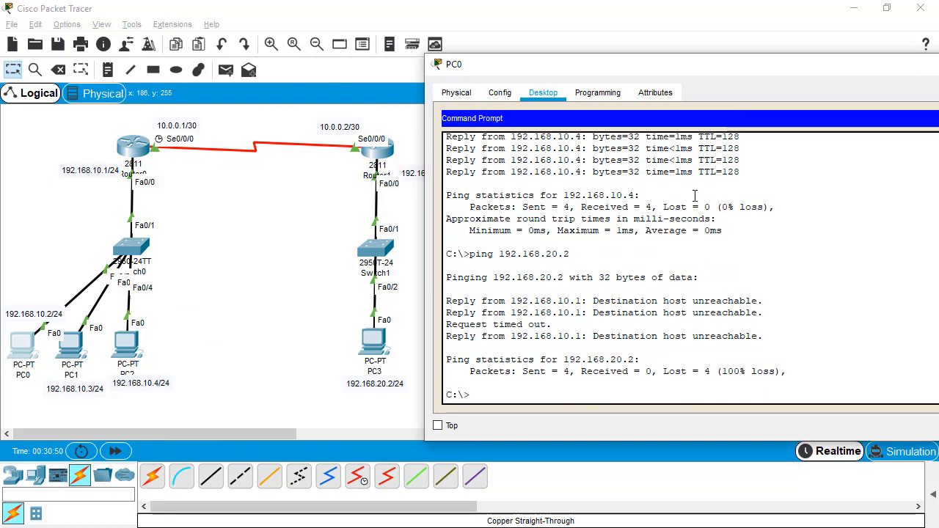
{"action": "key", "text": "Up"}
{"action": "key", "text": "Return"}
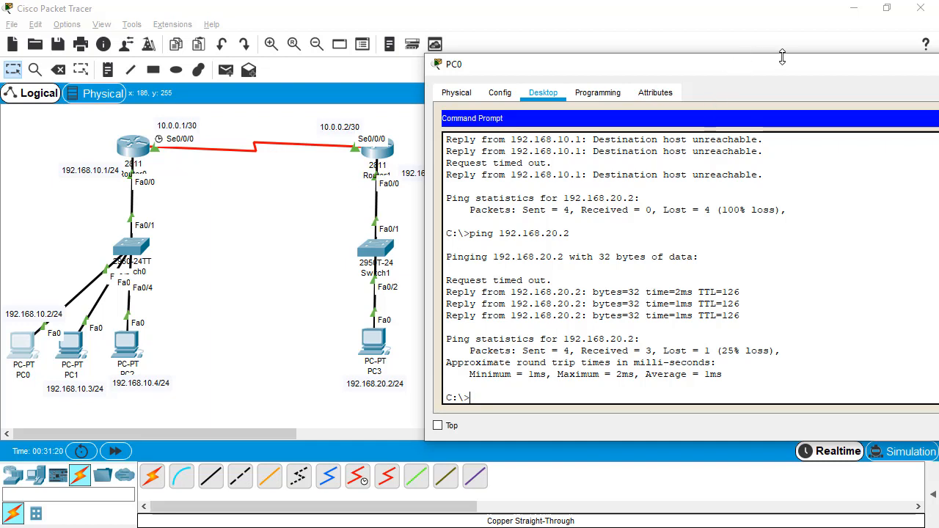
{"action": "left_click_drag", "start_coordinate": [782, 67], "coordinate": [548, 56]}
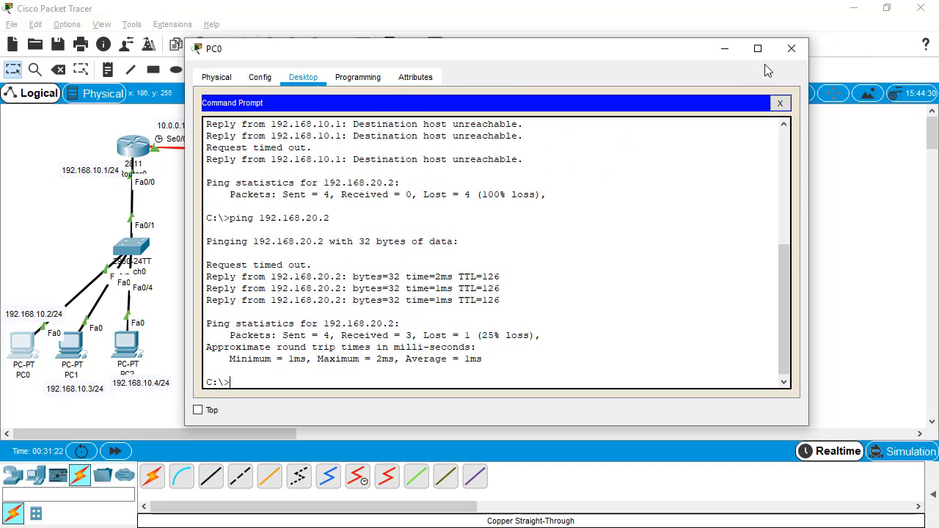
{"action": "left_click", "coordinate": [787, 48]}
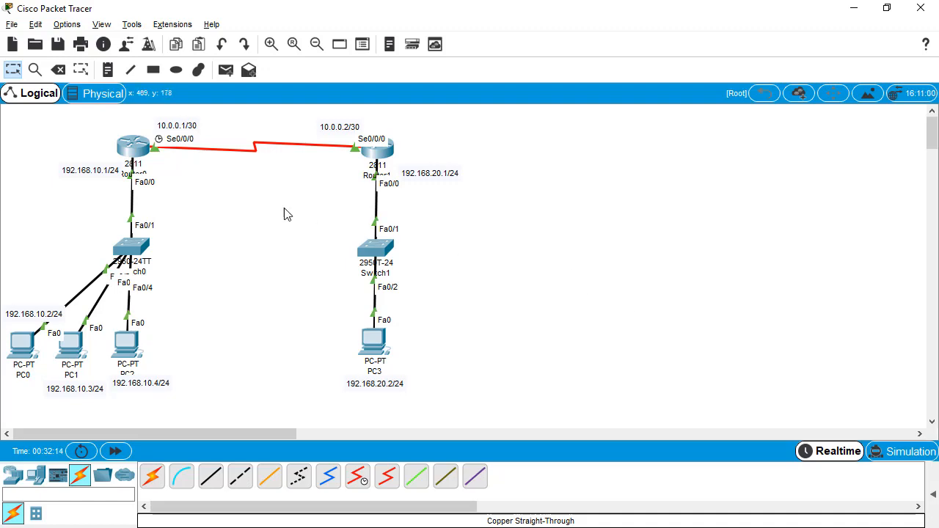
Open Router0's command line, enter global configuration mode with configure terminal, and widen the window clear of the topology.
{"action": "left_click", "coordinate": [139, 147]}
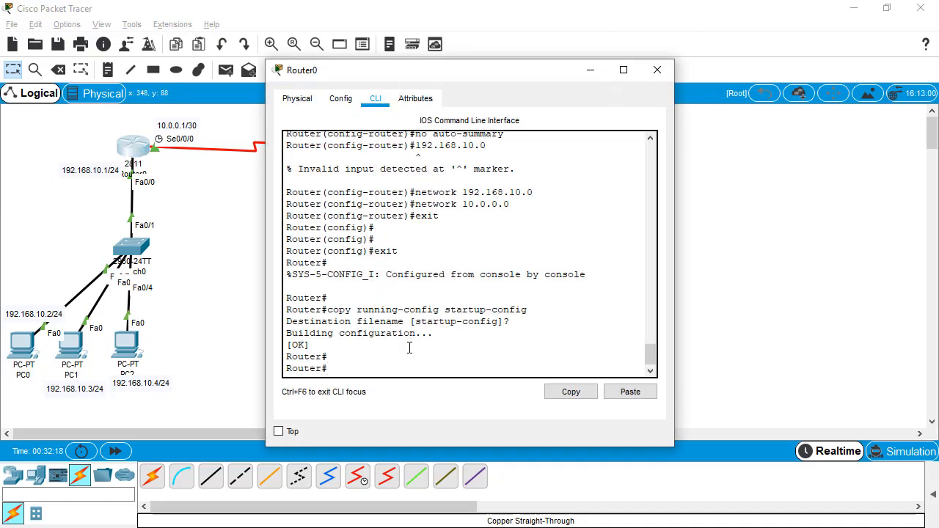
{"action": "type", "text": "configure terminal"}
{"action": "key", "text": "Return"}
{"action": "key", "text": "Return"}
{"action": "key", "text": "Return"}
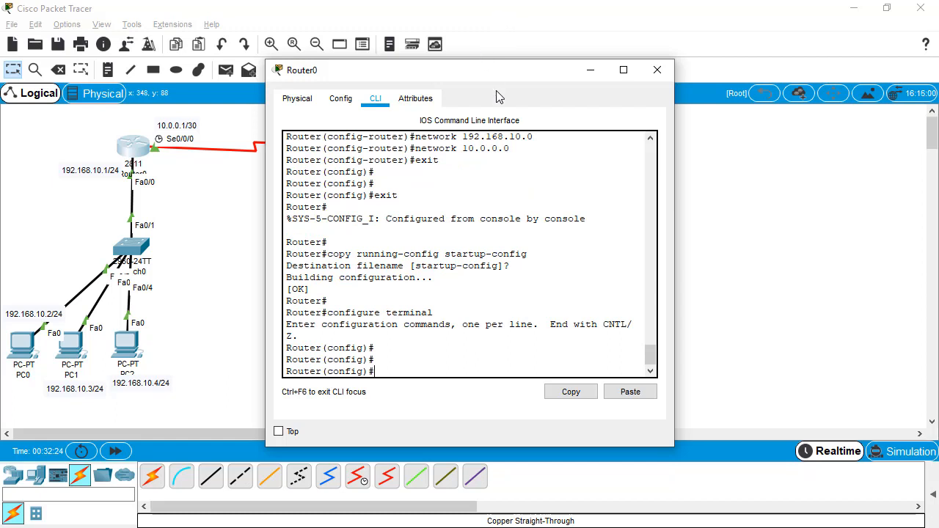
{"action": "left_click_drag", "start_coordinate": [504, 73], "coordinate": [688, 99]}
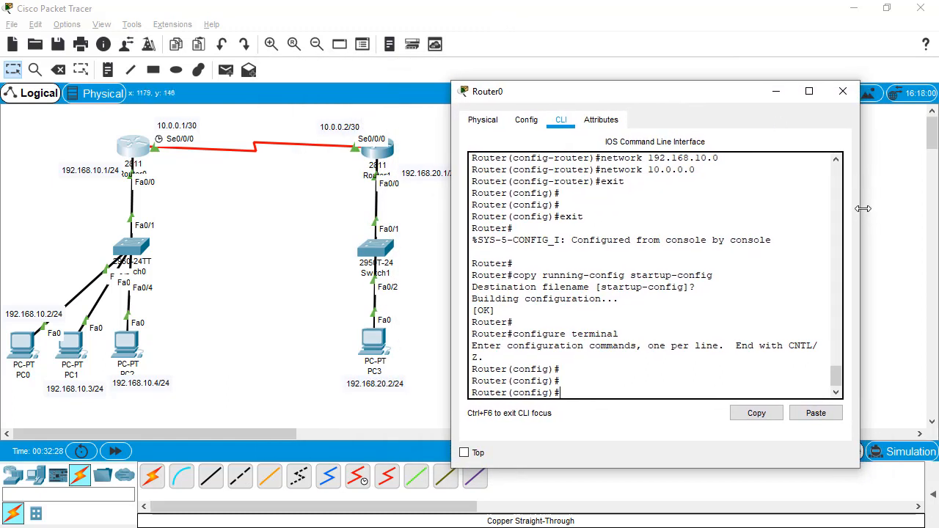
{"action": "left_click_drag", "start_coordinate": [862, 208], "coordinate": [934, 209]}
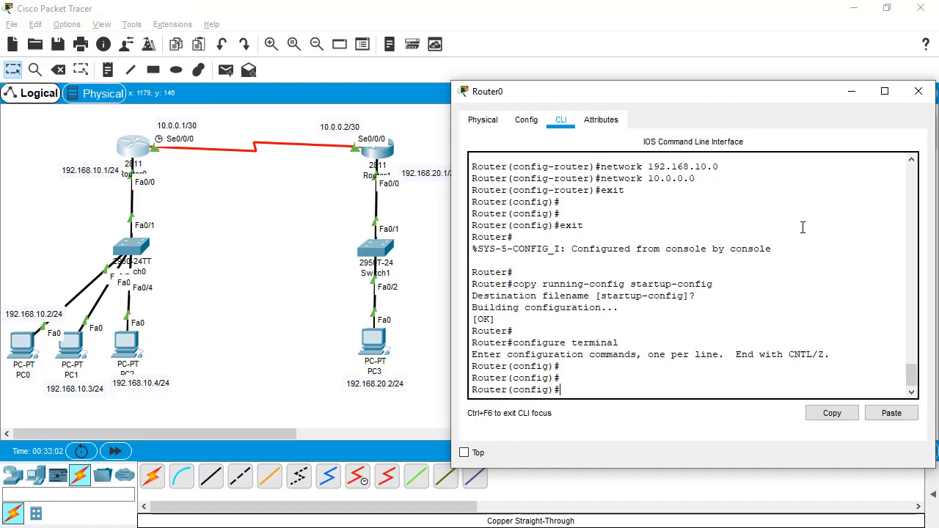
Set Router0's privileged mode password with the enable password command.
{"action": "type", "text": "enable pa"}
{"action": "type", "text": "rd"}
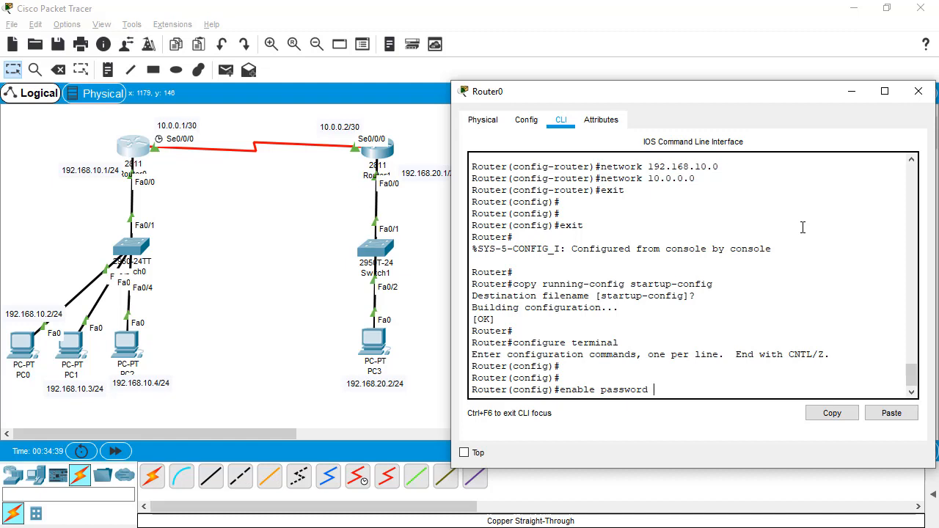
{"action": "type", "text": "password@123"}
{"action": "left_click_drag", "start_coordinate": [653, 389], "coordinate": [725, 391]}
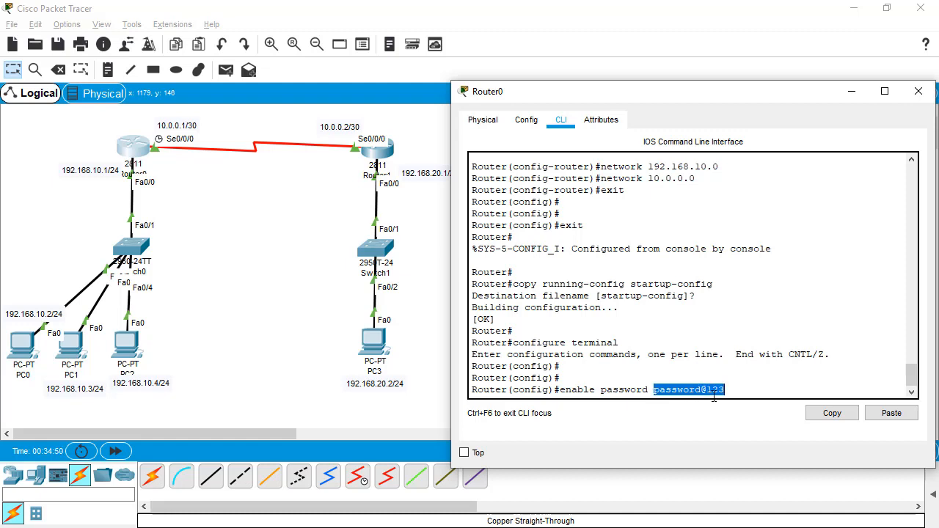
{"action": "left_click", "coordinate": [734, 395]}
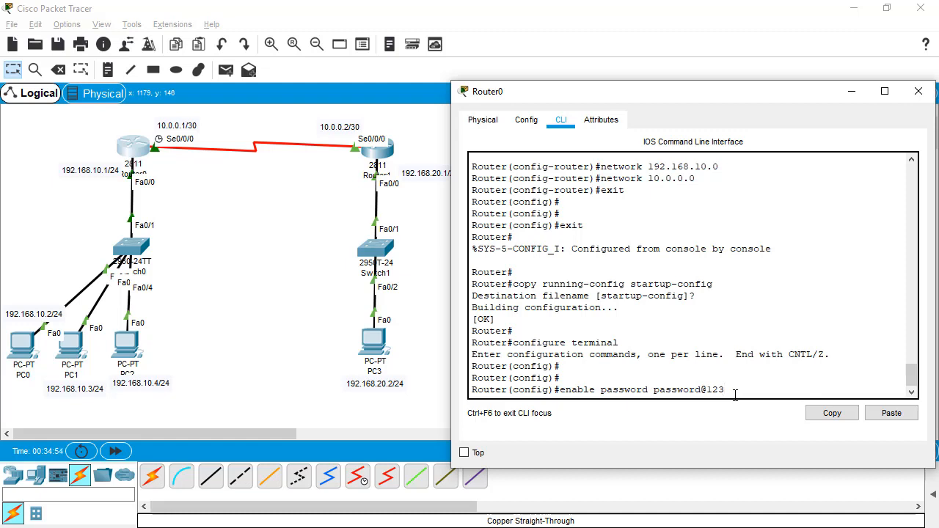
{"action": "key", "text": "Return"}
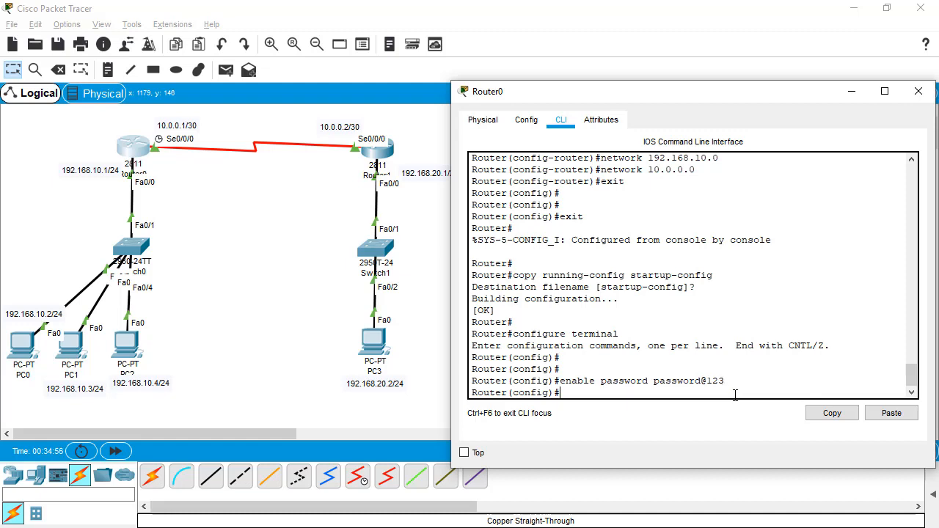
Exit Router0's configuration mode, save with copy running-config startup-config under the default filename, and close its window.
{"action": "type", "text": "exit"}
{"action": "key", "text": "Return"}
{"action": "type", "text": "exi"}
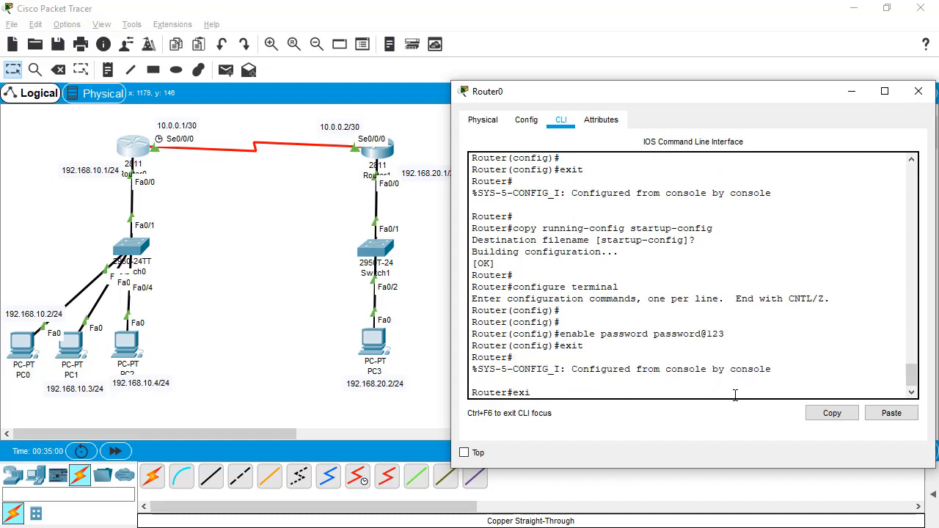
{"action": "key", "text": "BackSpace"}
{"action": "key", "text": "BackSpace"}
{"action": "type", "text": "copy runnn"}
{"action": "key", "text": "BackSpace"}
{"action": "type", "text": "ing-conf"}
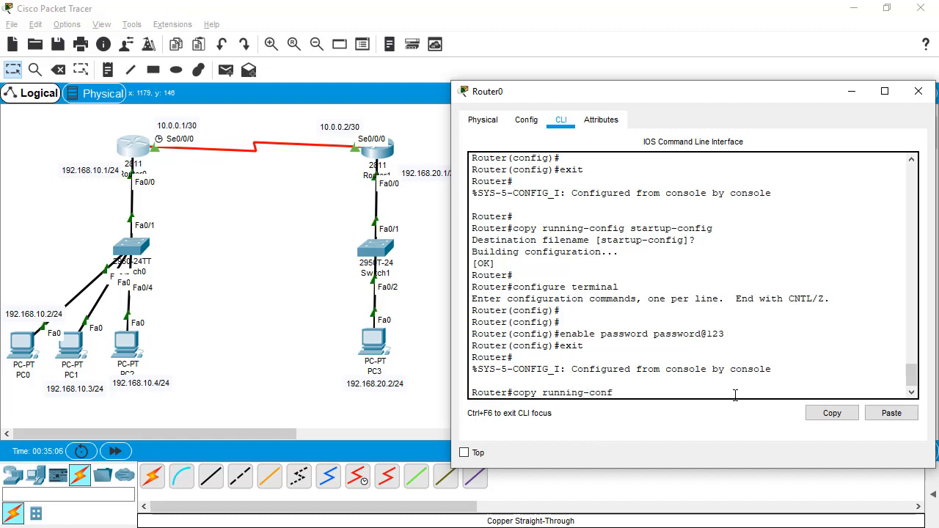
{"action": "type", "text": "ig startup-config"}
{"action": "key", "text": "Return"}
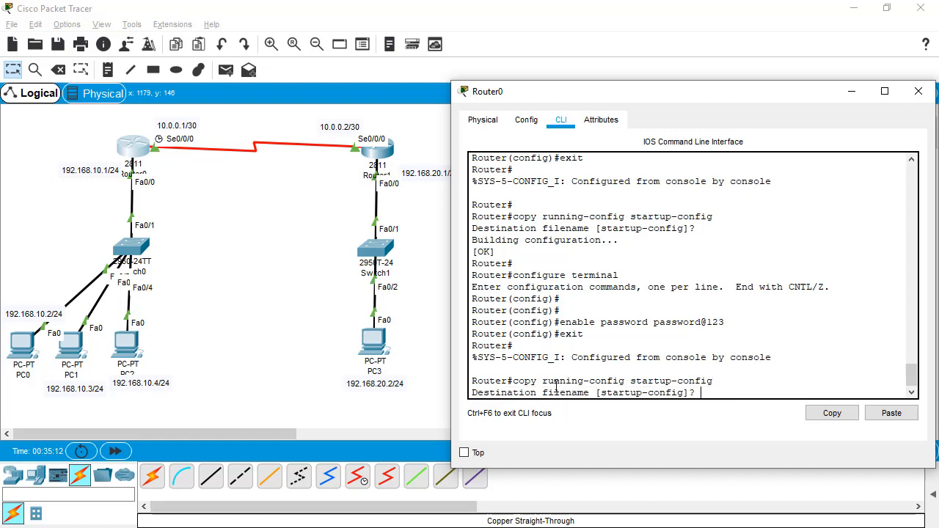
{"action": "left_click_drag", "start_coordinate": [514, 380], "coordinate": [717, 381]}
{"action": "left_click", "coordinate": [721, 392]}
{"action": "key", "text": "Return"}
{"action": "key", "text": "Return"}
{"action": "key", "text": "Return"}
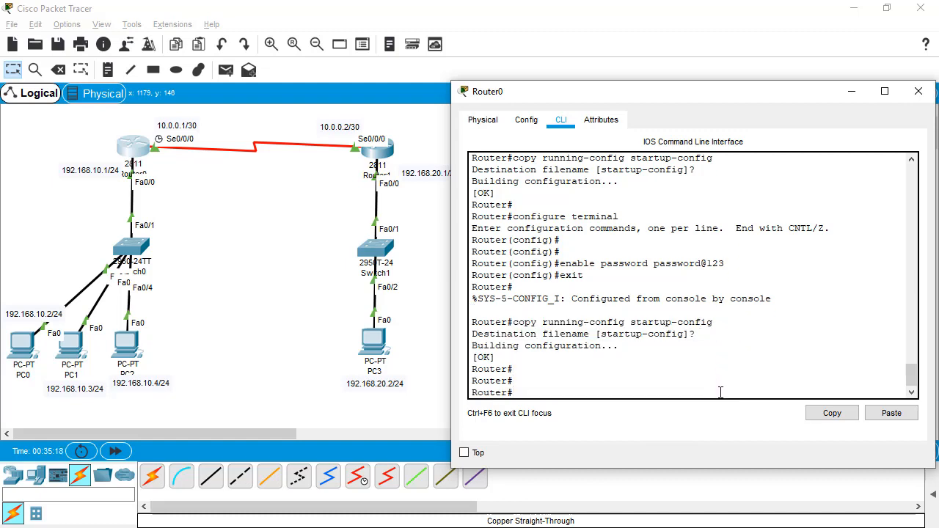
{"action": "left_click", "coordinate": [917, 94]}
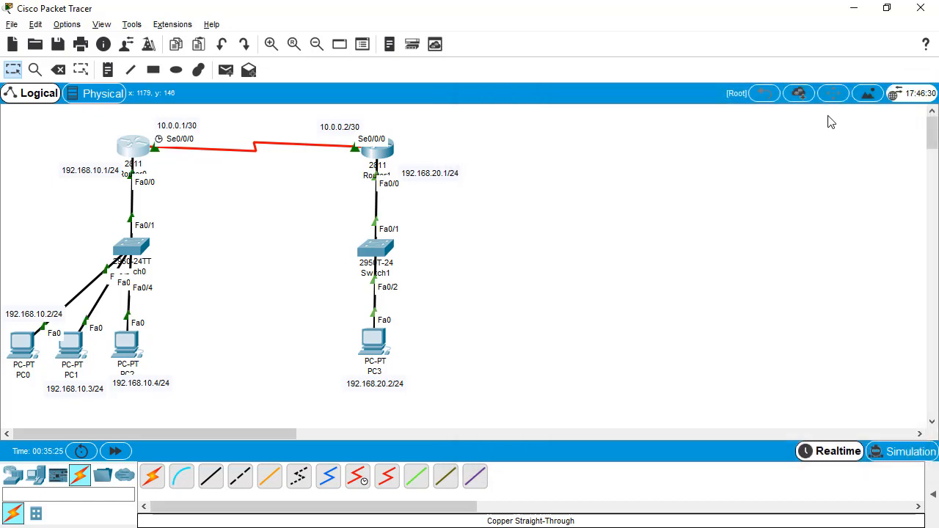
Open Router1's command line, widen and move its window clear of the topology, and enter global configuration mode with configure terminal.
{"action": "left_click", "coordinate": [373, 157]}
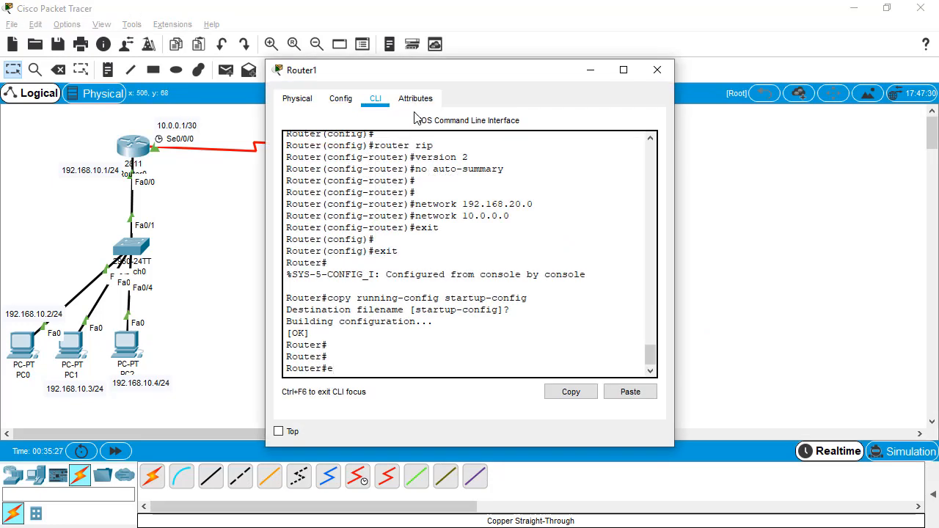
{"action": "left_click_drag", "start_coordinate": [678, 261], "coordinate": [798, 261]}
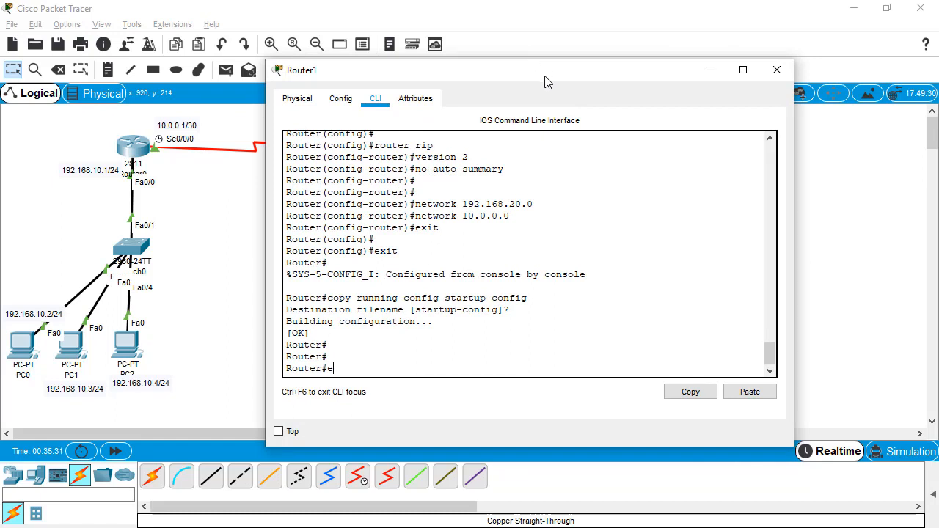
{"action": "left_click_drag", "start_coordinate": [547, 79], "coordinate": [705, 94]}
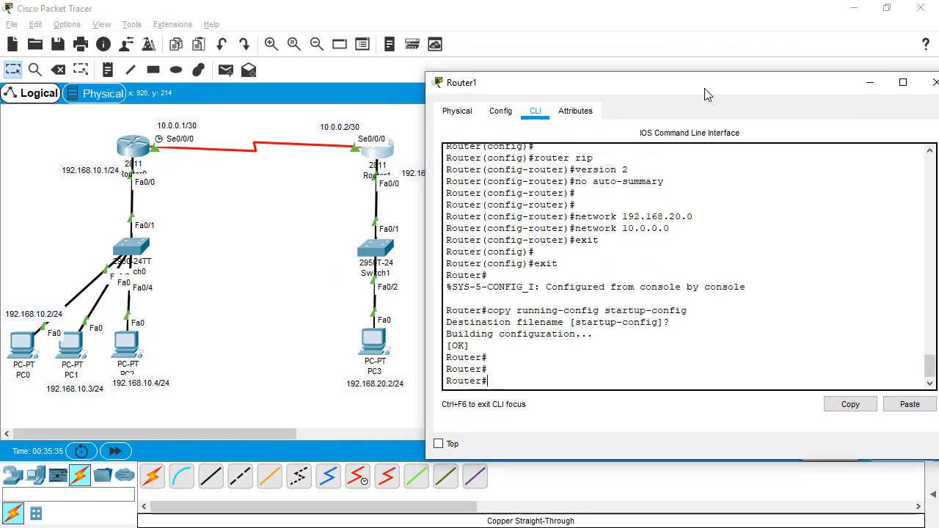
{"action": "type", "text": "config"}
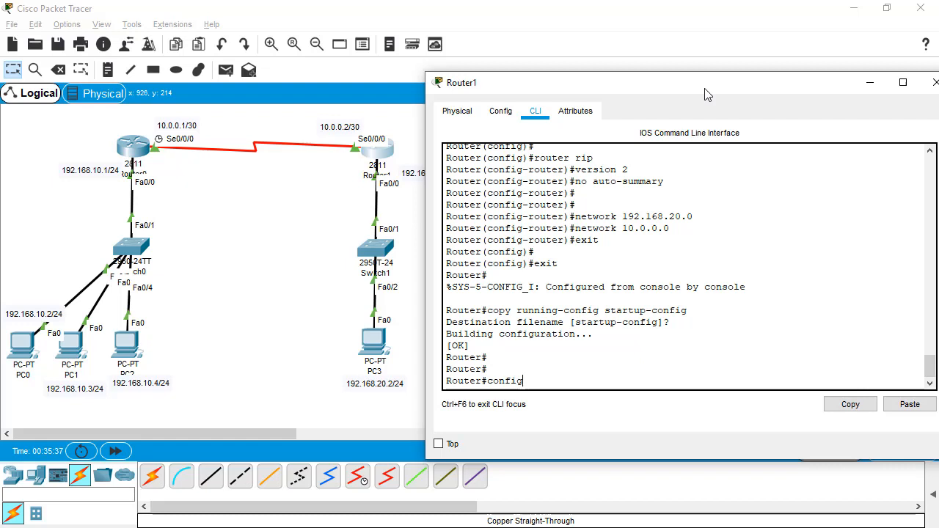
{"action": "type", "text": "ure terminal"}
{"action": "key", "text": "Return"}
Set Router1's privileged mode password with the enable password command.
{"action": "type", "text": "ena"}
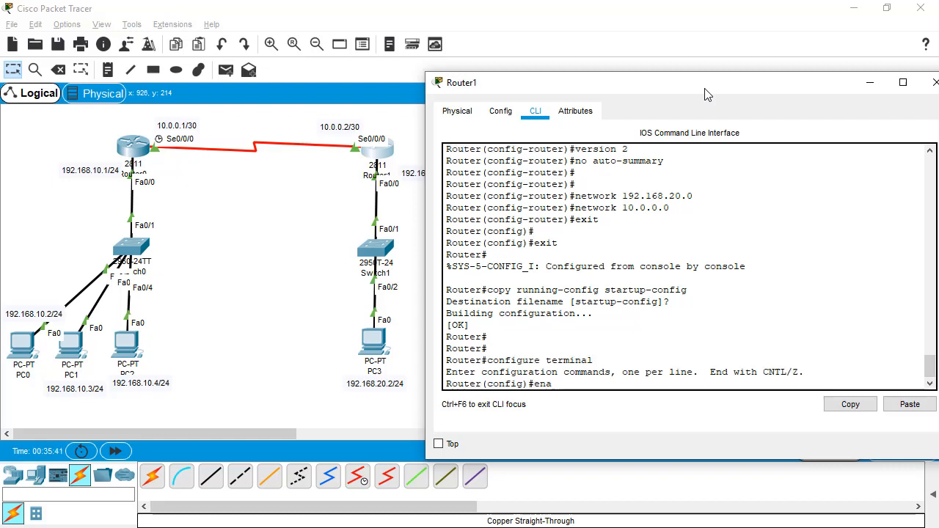
{"action": "type", "text": "bl"}
{"action": "key", "text": "BackSpace"}
{"action": "type", "text": "ble password passw"}
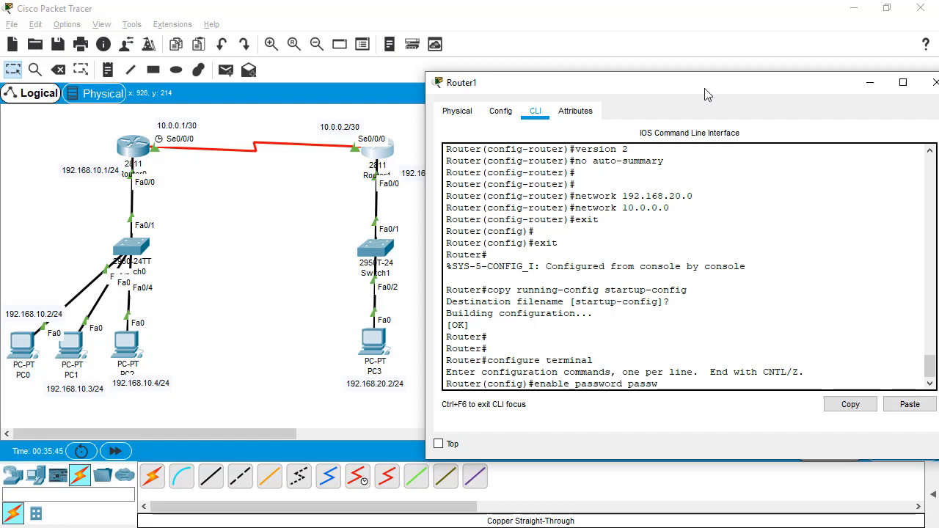
{"action": "type", "text": "ord@123"}
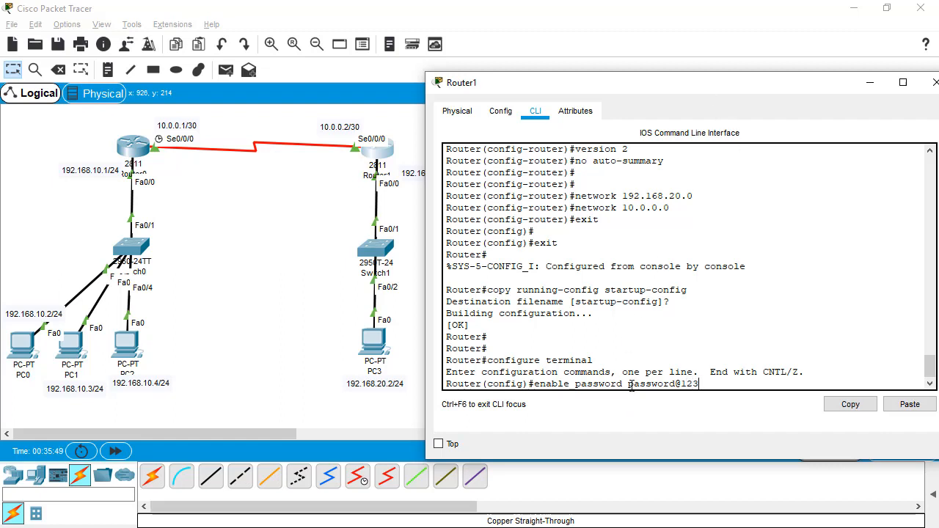
{"action": "left_click_drag", "start_coordinate": [627, 386], "coordinate": [702, 383]}
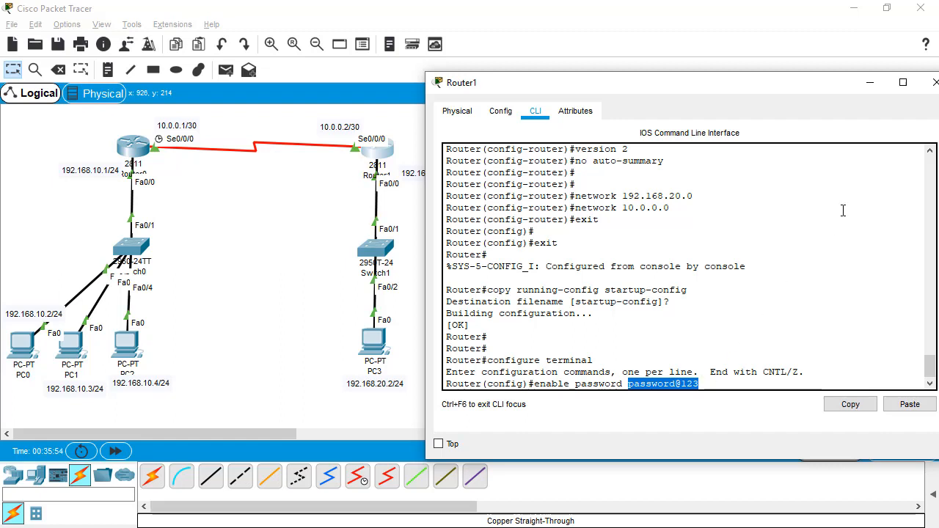
{"action": "left_click", "coordinate": [794, 372]}
{"action": "key", "text": "Return"}
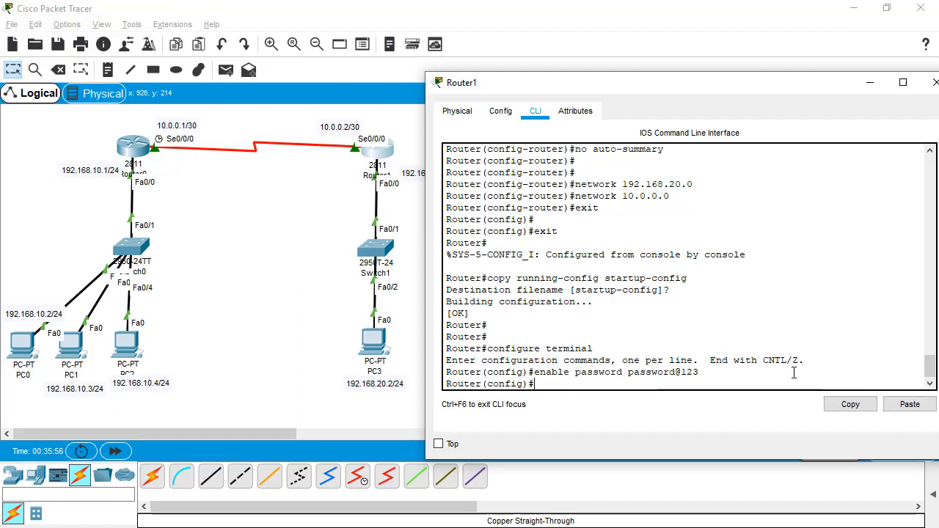
Exit Router1's configuration mode, save with copy running-config startup-config under the default filename, and close its window.
{"action": "type", "text": "exit"}
{"action": "key", "text": "Return"}
{"action": "type", "text": "c"}
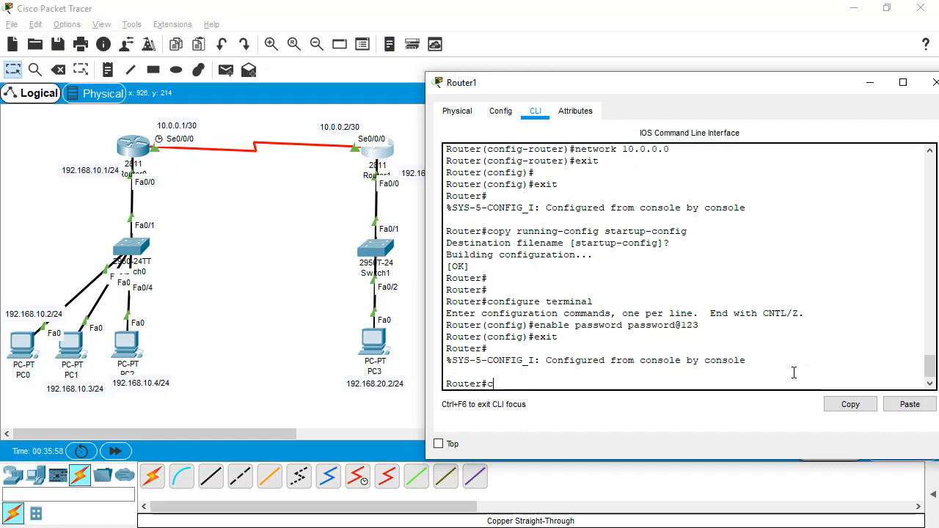
{"action": "type", "text": "opy running"}
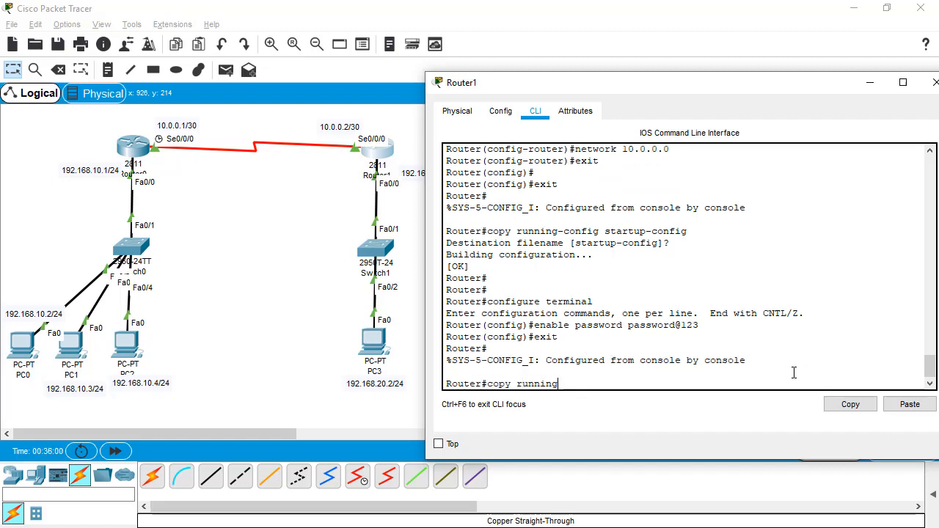
{"action": "type", "text": "-config startu"}
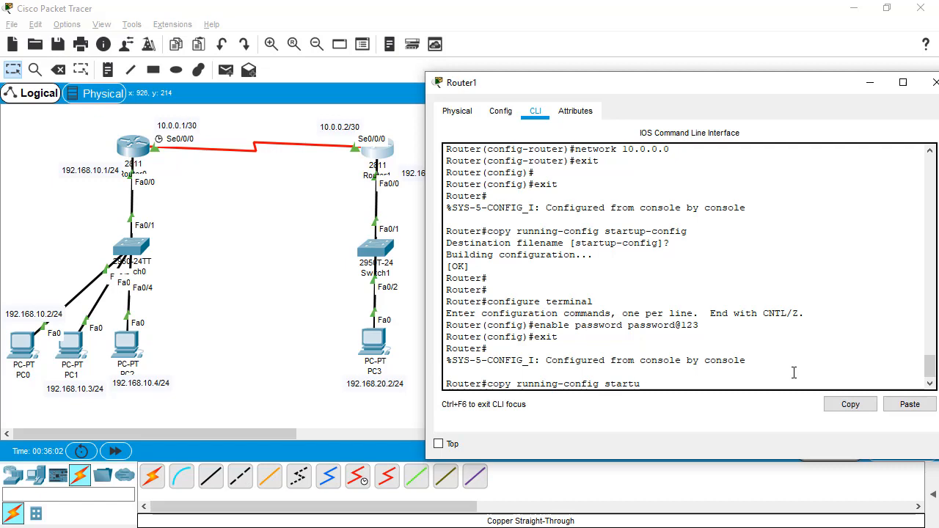
{"action": "type", "text": "p-config"}
{"action": "key", "text": "Return"}
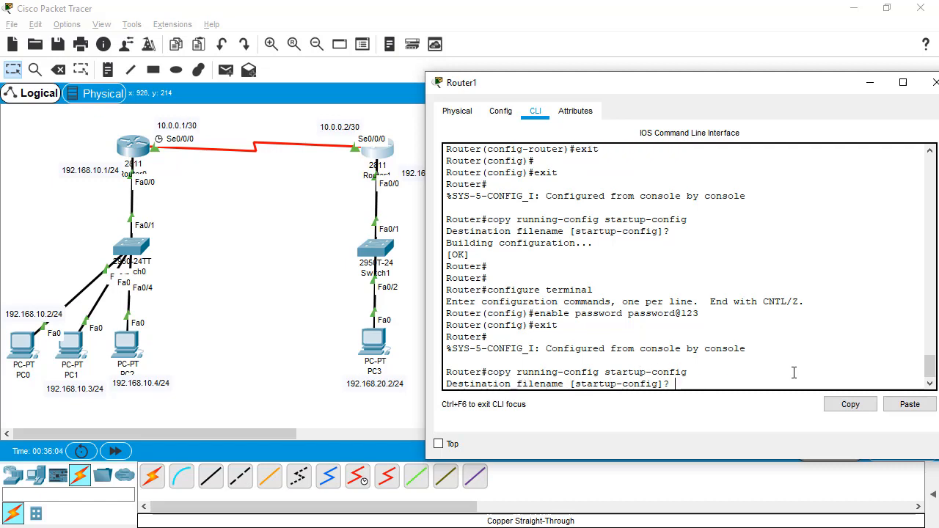
{"action": "key", "text": "Return"}
{"action": "key", "text": "Return"}
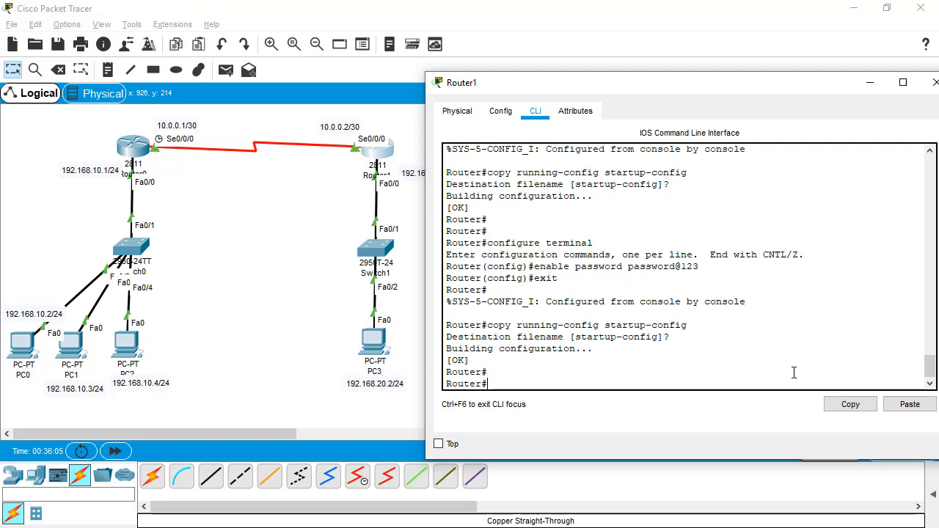
{"action": "left_click", "coordinate": [925, 86]}
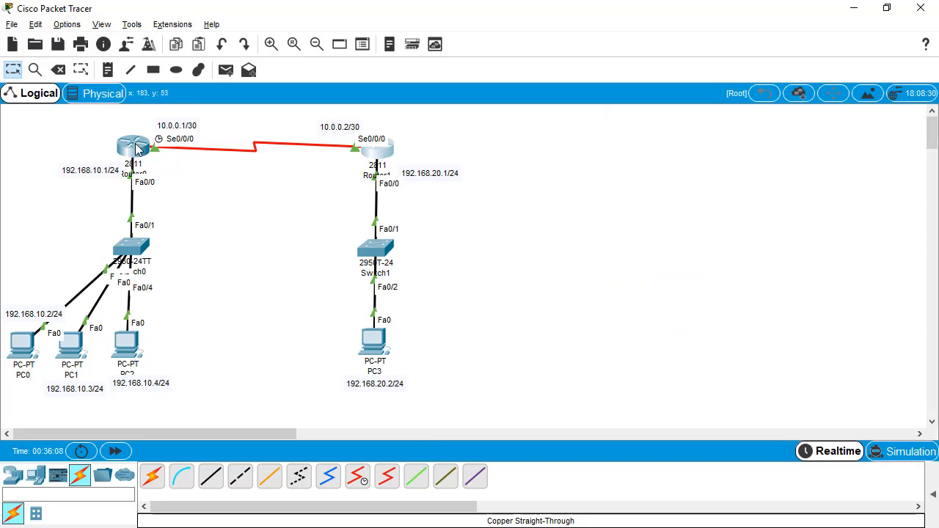
Reopen Router0's command line, log out of the session, and test the enable password prompt with three incorrect entries.
{"action": "left_click", "coordinate": [136, 147]}
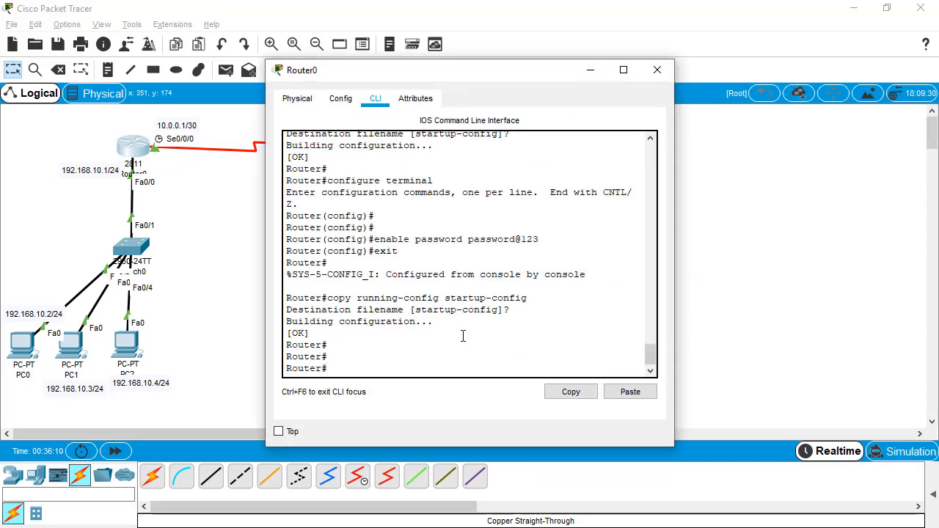
{"action": "type", "text": "exit"}
{"action": "key", "text": "Return"}
{"action": "key", "text": "Return"}
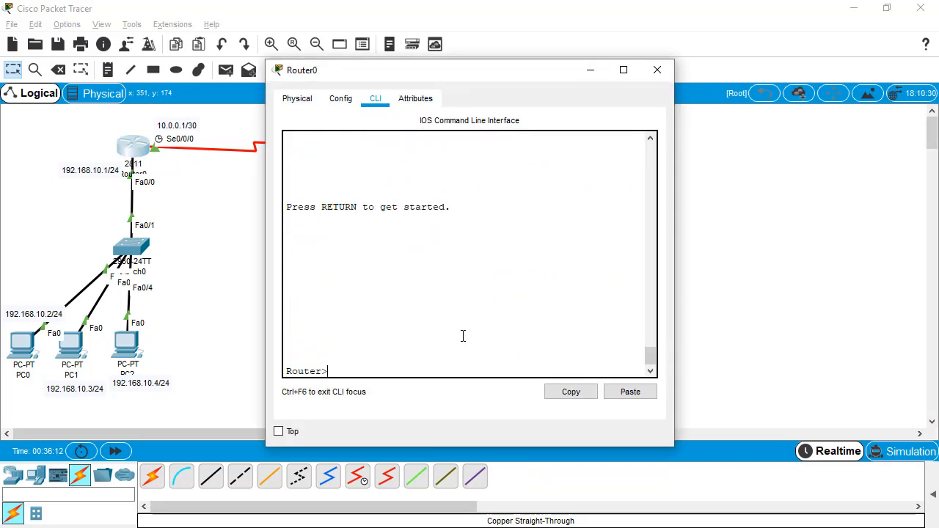
{"action": "type", "text": "enable"}
{"action": "key", "text": "Return"}
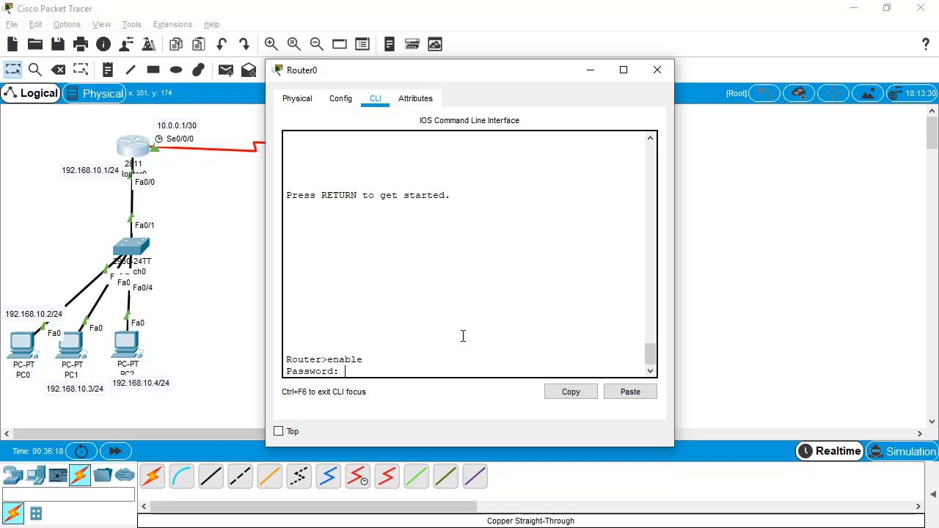
{"action": "key", "text": "Return"}
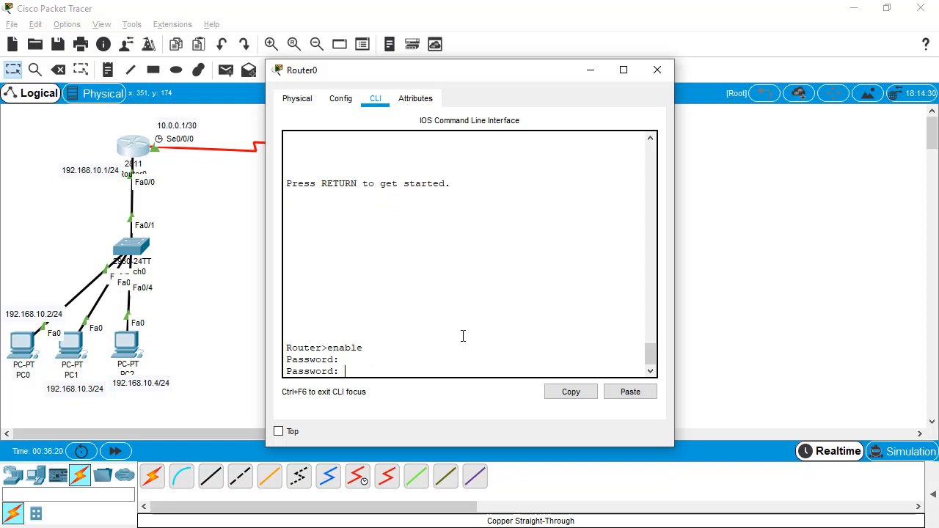
{"action": "key", "text": "Return"}
{"action": "key", "text": "Return"}
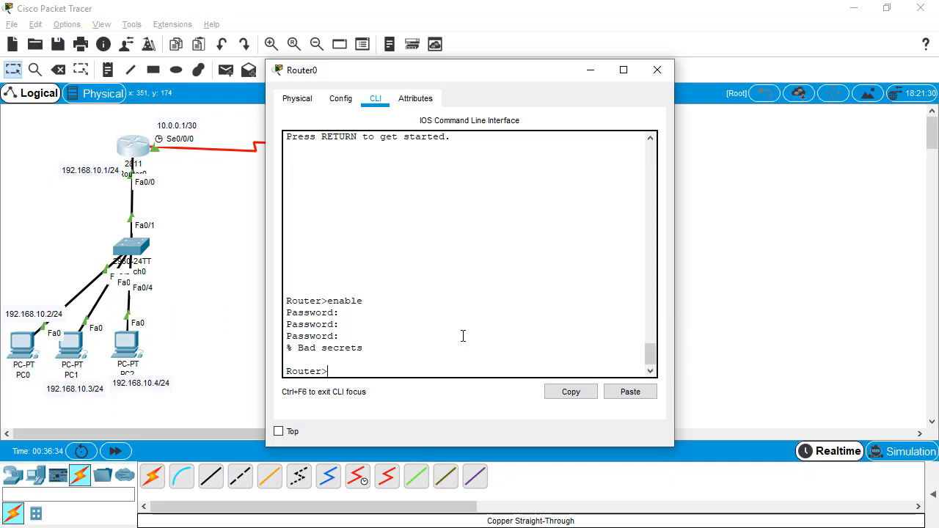
Enter privileged mode on Router0 with enable and the configured password, and close the window.
{"action": "type", "text": "enable"}
{"action": "key", "text": "Return"}
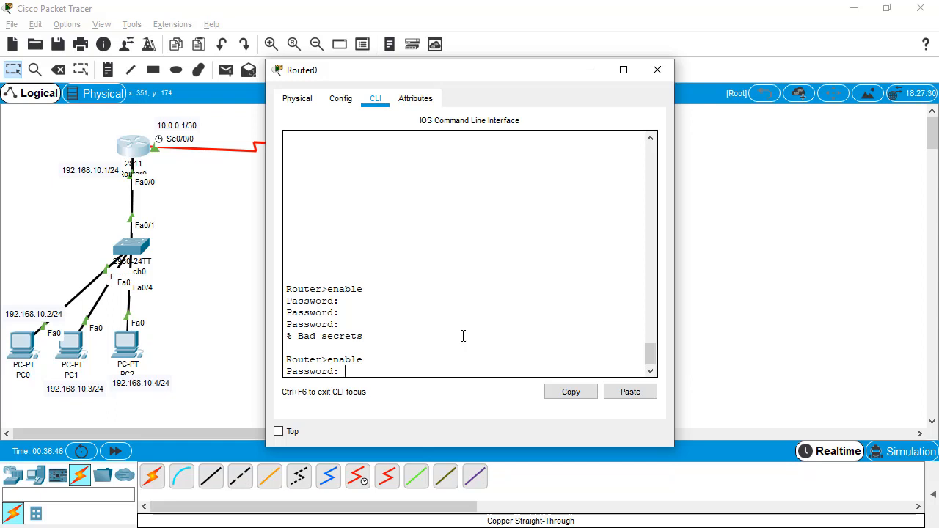
{"action": "key", "text": "Return"}
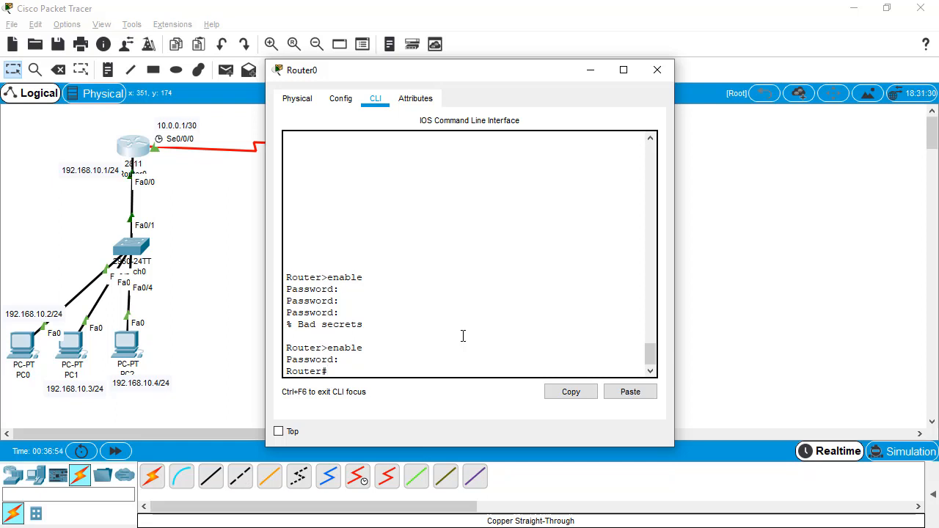
{"action": "left_click", "coordinate": [657, 70]}
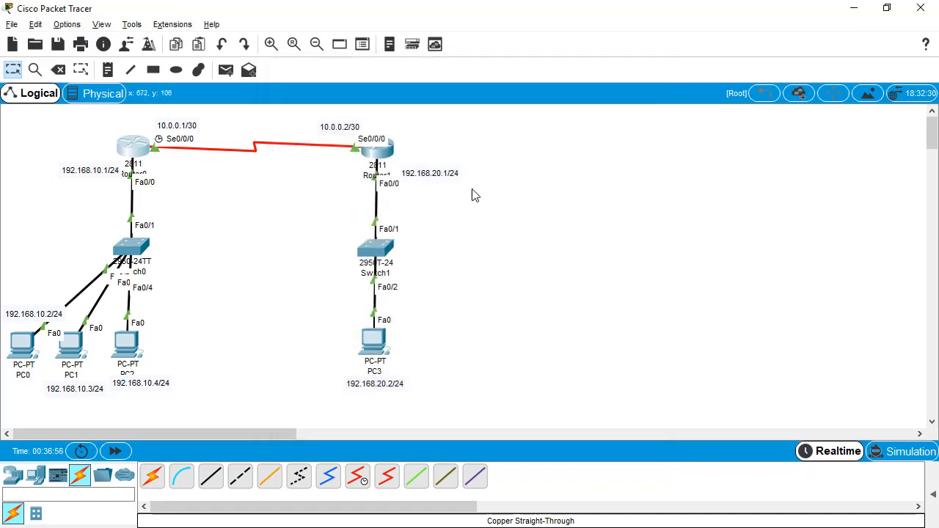
Reopen Router1's command line, log out with exit, and start a new session at the user prompt.
{"action": "left_click", "coordinate": [376, 150]}
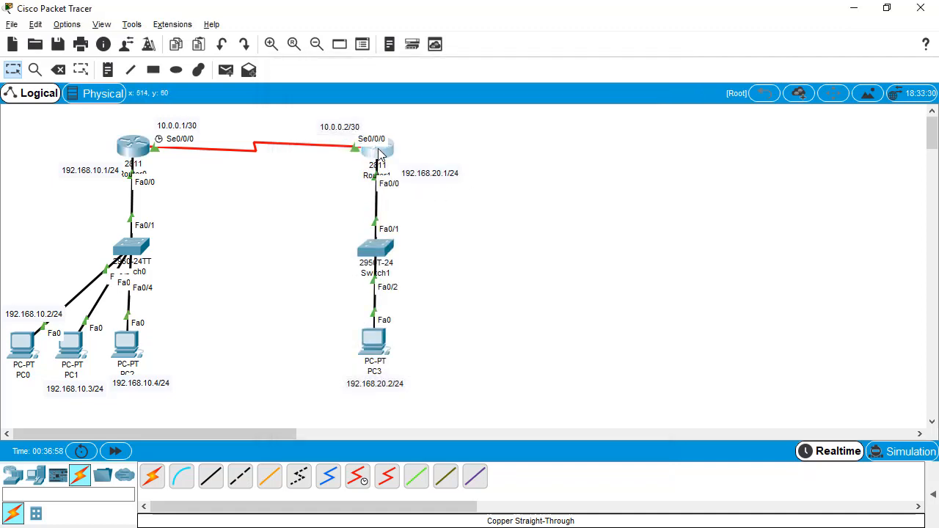
{"action": "key", "text": "Return"}
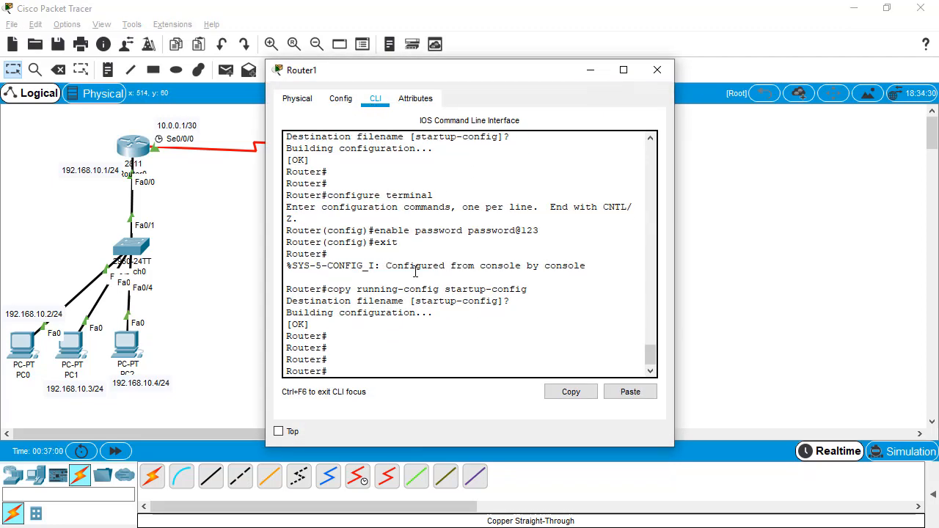
{"action": "type", "text": "configure termi"}
{"action": "key", "text": "BackSpace"}
{"action": "key", "text": "BackSpace"}
{"action": "key", "text": "BackSpace"}
{"action": "key", "text": "BackSpace"}
{"action": "key", "text": "BackSpace"}
{"action": "key", "text": "BackSpace"}
{"action": "key", "text": "BackSpace"}
{"action": "key", "text": "BackSpace"}
{"action": "key", "text": "BackSpace"}
{"action": "key", "text": "BackSpace"}
{"action": "key", "text": "BackSpace"}
{"action": "key", "text": "BackSpace"}
{"action": "key", "text": "BackSpace"}
{"action": "key", "text": "BackSpace"}
{"action": "key", "text": "BackSpace"}
{"action": "type", "text": "exit"}
{"action": "key", "text": "Return"}
{"action": "key", "text": "Return"}
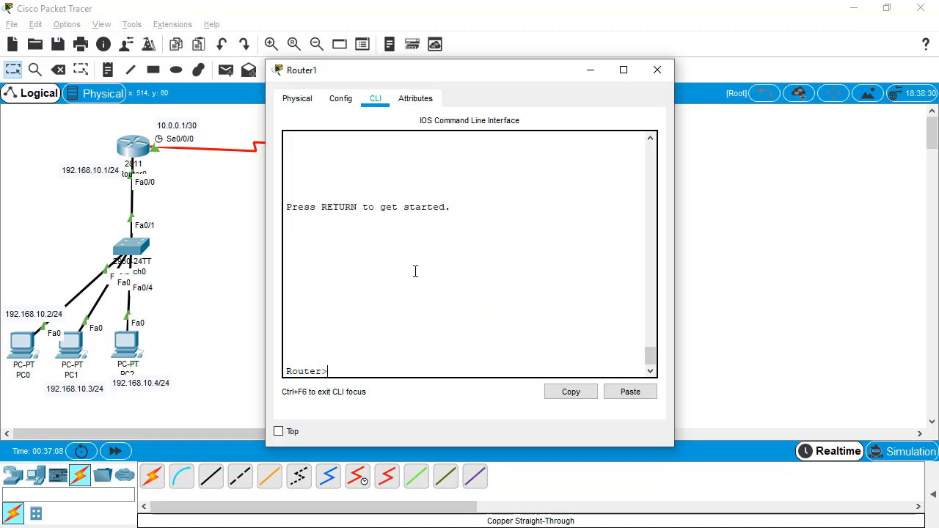
Enter privileged mode on Router1 with enable and the configured password, and close the window.
{"action": "key", "text": "Return"}
{"action": "type", "text": "enable"}
{"action": "key", "text": "Return"}
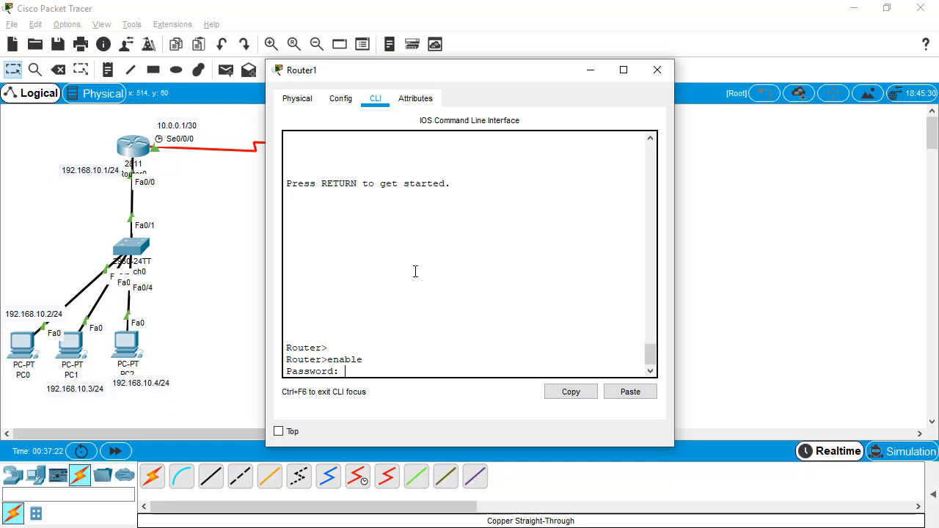
{"action": "key", "text": "Return"}
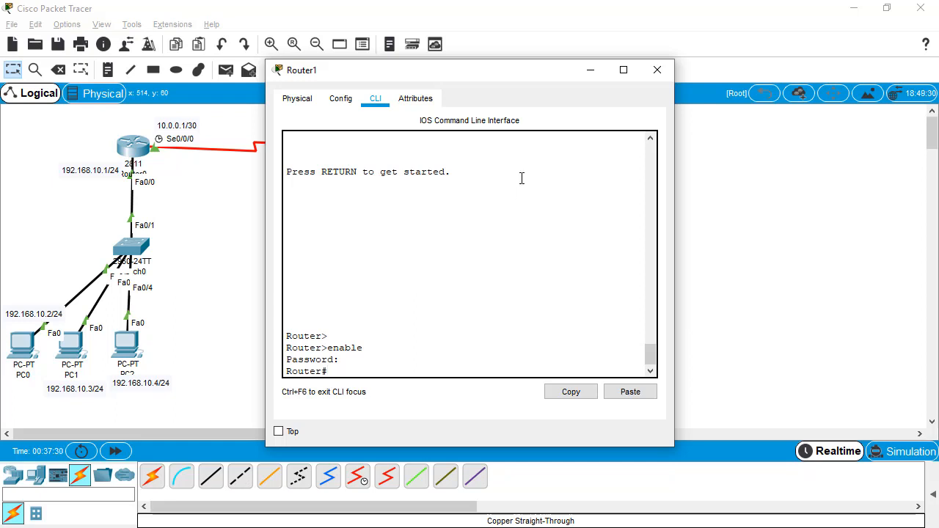
{"action": "left_click", "coordinate": [656, 70]}
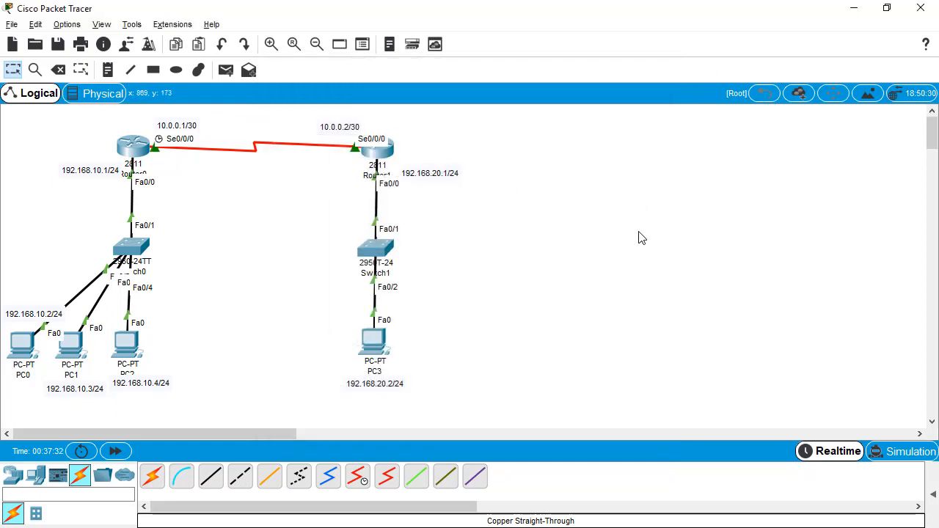